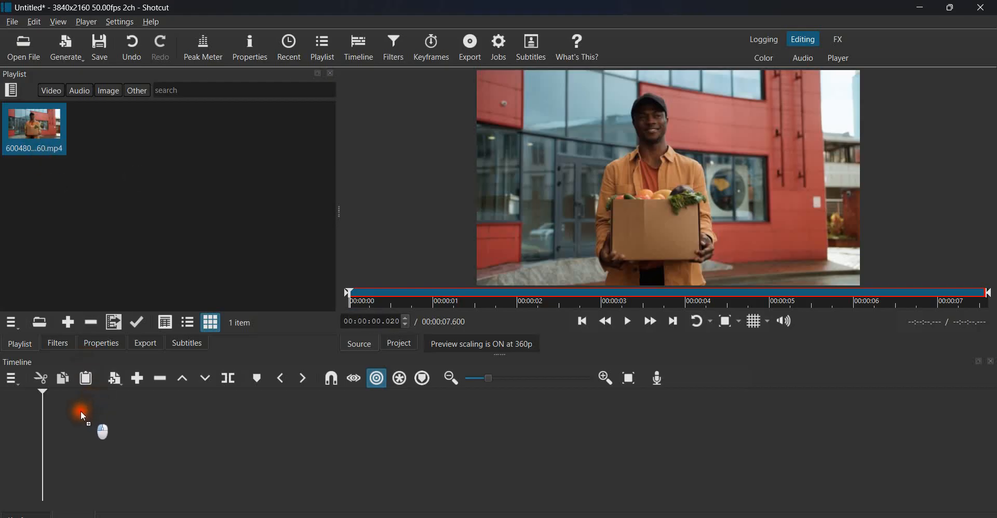
Step: Place the playlist video on the V1 track and export its first frame to the Desktop as PNG Shotcut_00_00_00_000
{"action": "left_click_drag", "start_coordinate": [83, 417], "coordinate": [81, 417]}
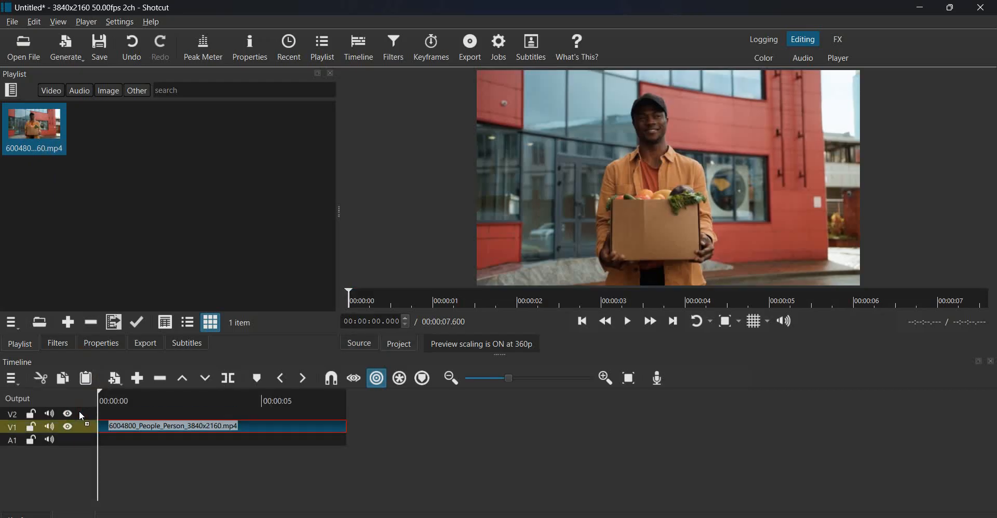
{"action": "key", "text": "ctrl+shift+e"}
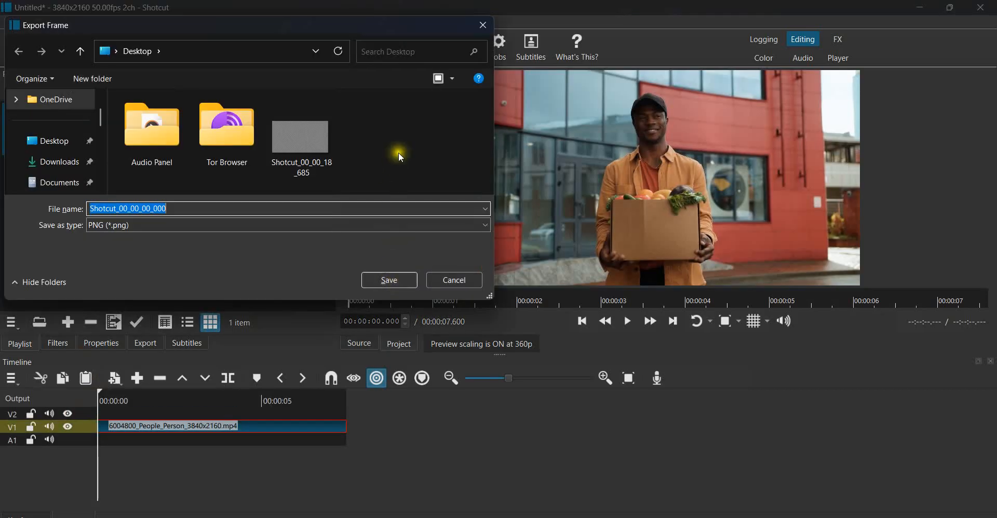
{"action": "left_click", "coordinate": [386, 279]}
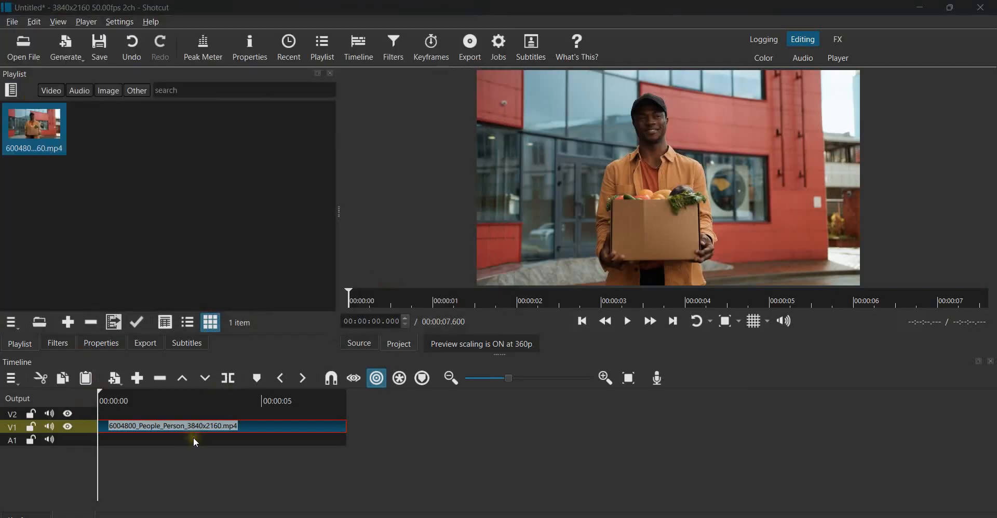
Step: Delete the video clip from the timeline and place the recent Shotcut_00_00_00_000.png still at the start of track V2
{"action": "key", "text": "Delete"}
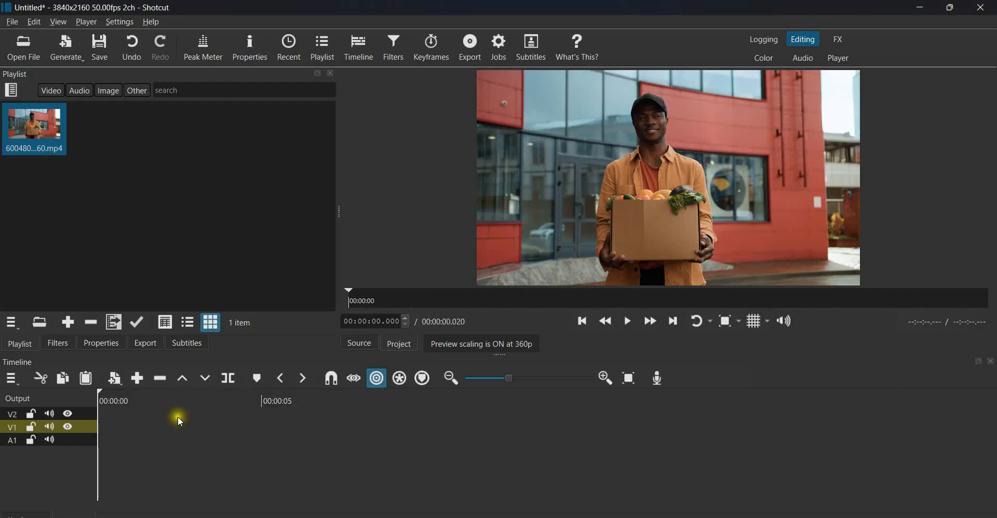
{"action": "left_click", "coordinate": [286, 53]}
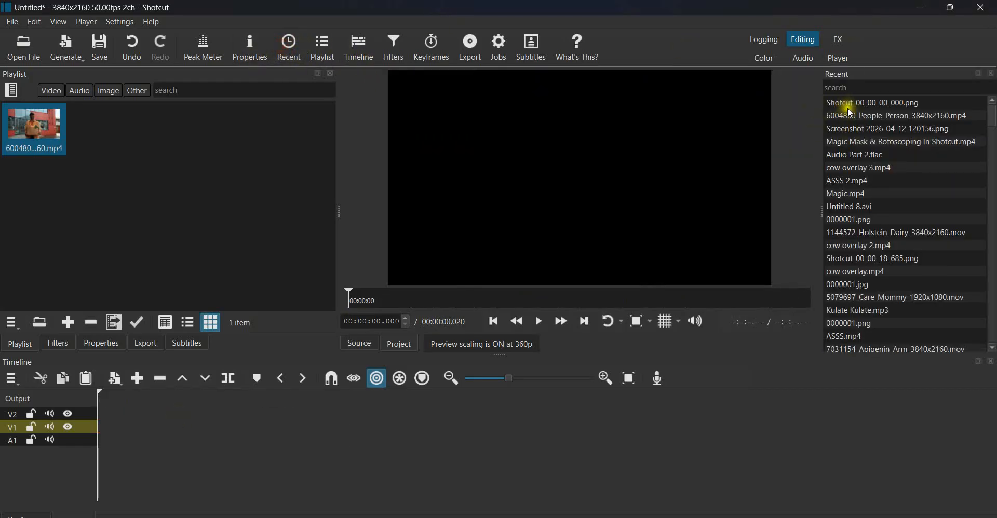
{"action": "double_click", "coordinate": [852, 114]}
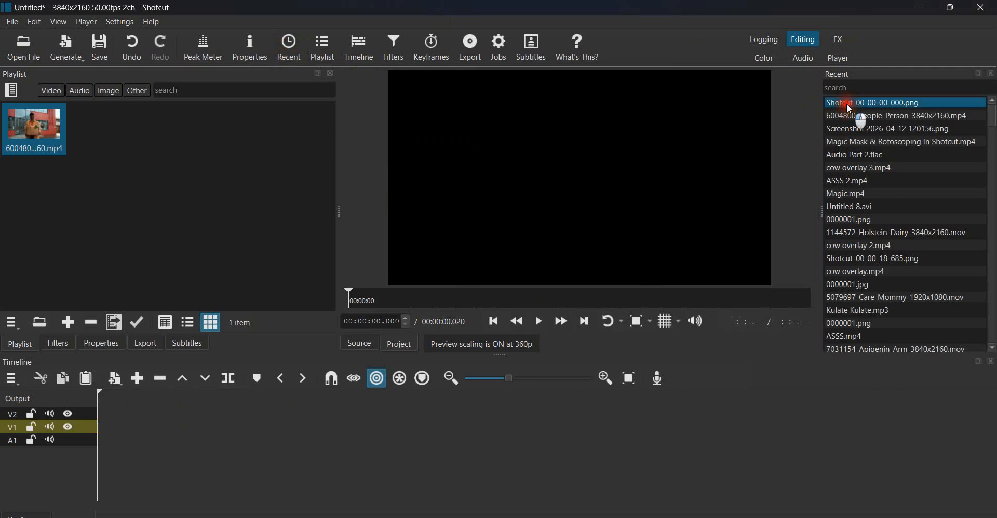
{"action": "left_click_drag", "start_coordinate": [595, 178], "coordinate": [98, 416]}
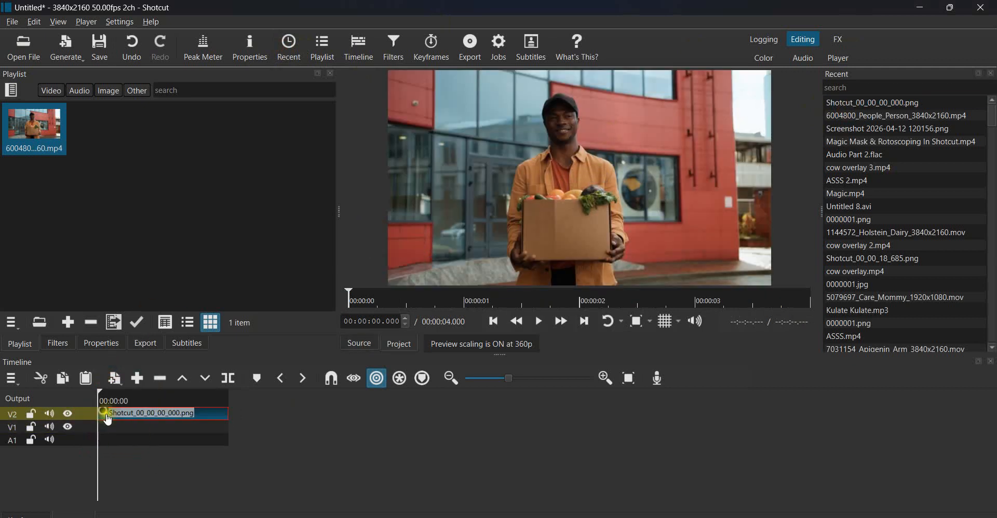
Step: Open the checkerboard image Shotcut_00_00_18_685 from the Desktop and place it on track V1 beneath the still
{"action": "left_click", "coordinate": [23, 48]}
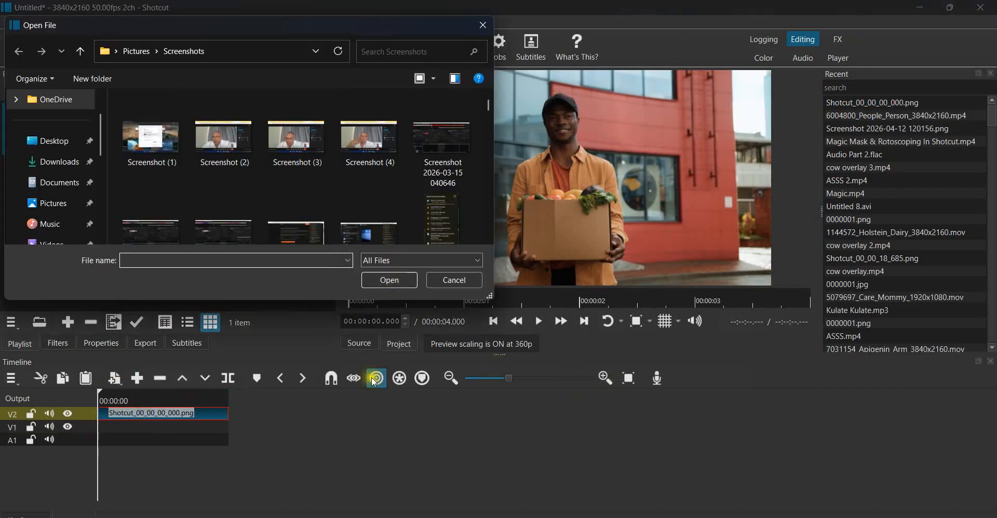
{"action": "left_click", "coordinate": [42, 136]}
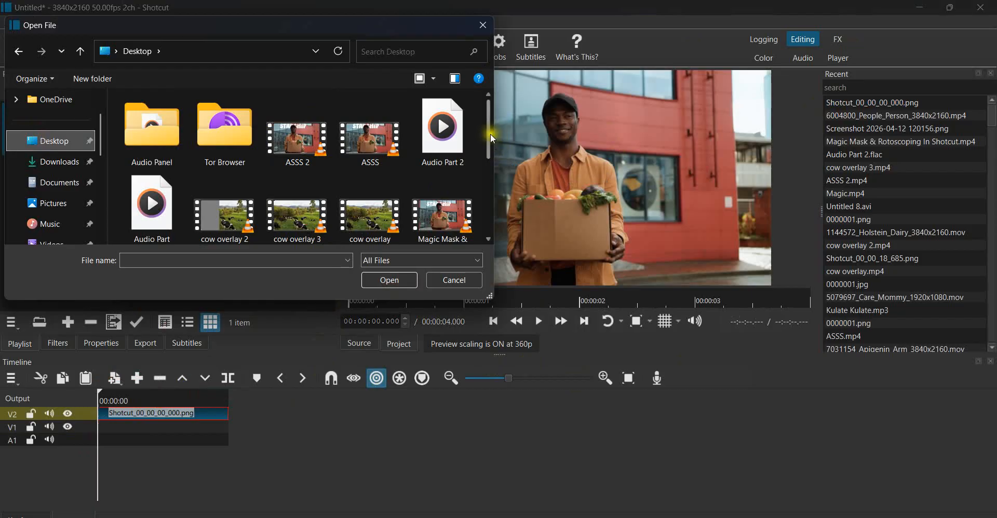
{"action": "left_click_drag", "start_coordinate": [490, 134], "coordinate": [492, 188]}
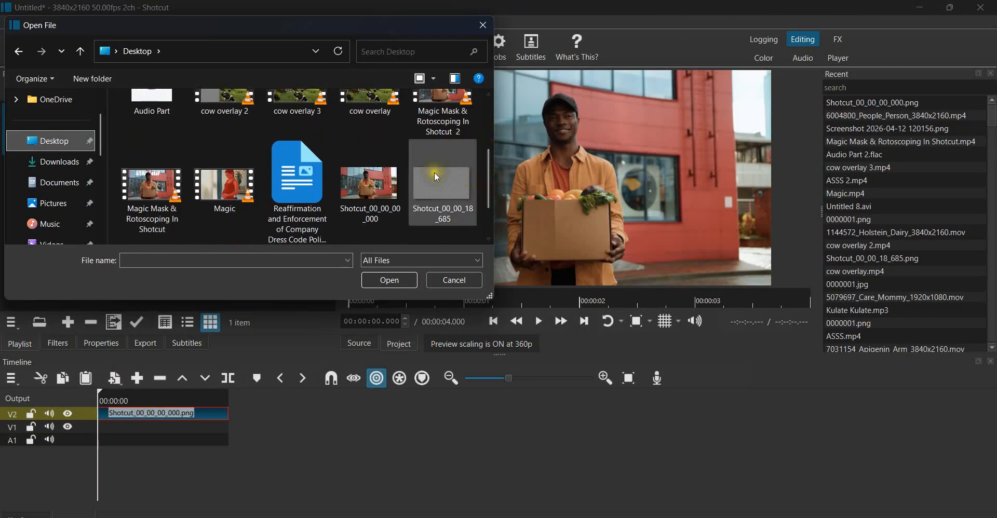
{"action": "left_click", "coordinate": [461, 206]}
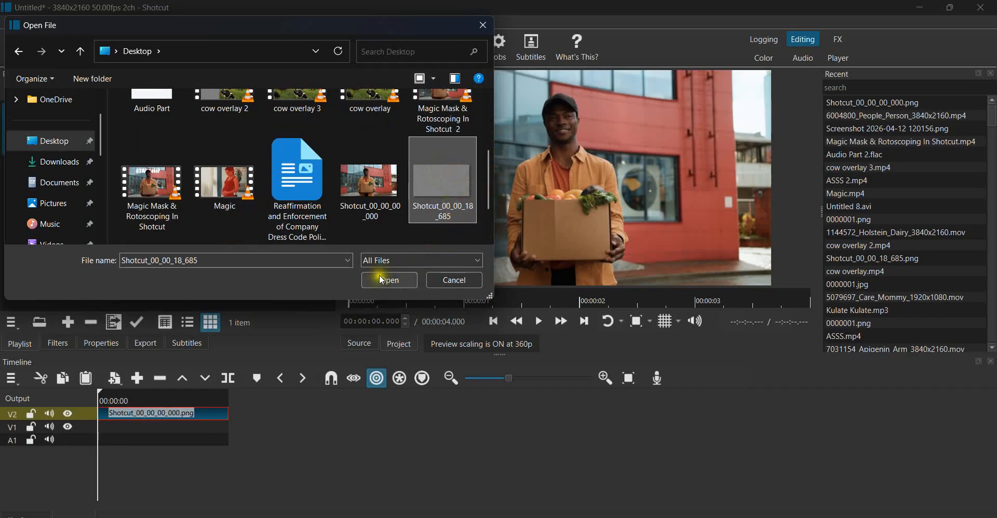
{"action": "left_click", "coordinate": [51, 203]}
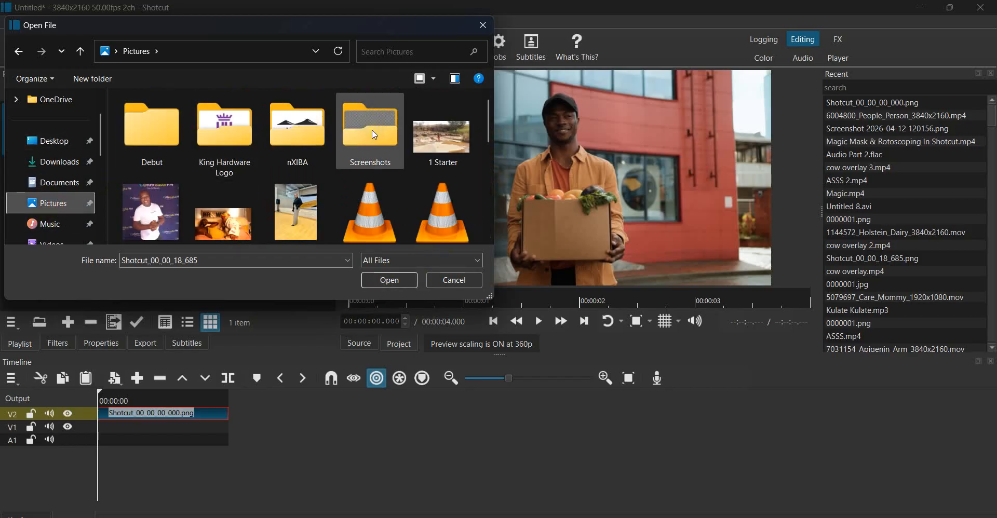
{"action": "left_click", "coordinate": [372, 129]}
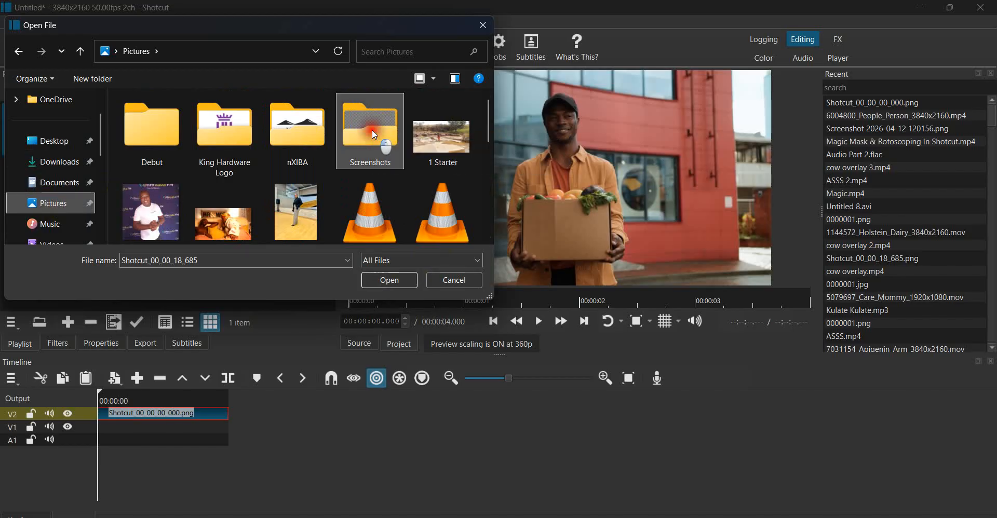
{"action": "left_click", "coordinate": [62, 151]}
{"action": "left_click_drag", "start_coordinate": [487, 151], "coordinate": [495, 245]}
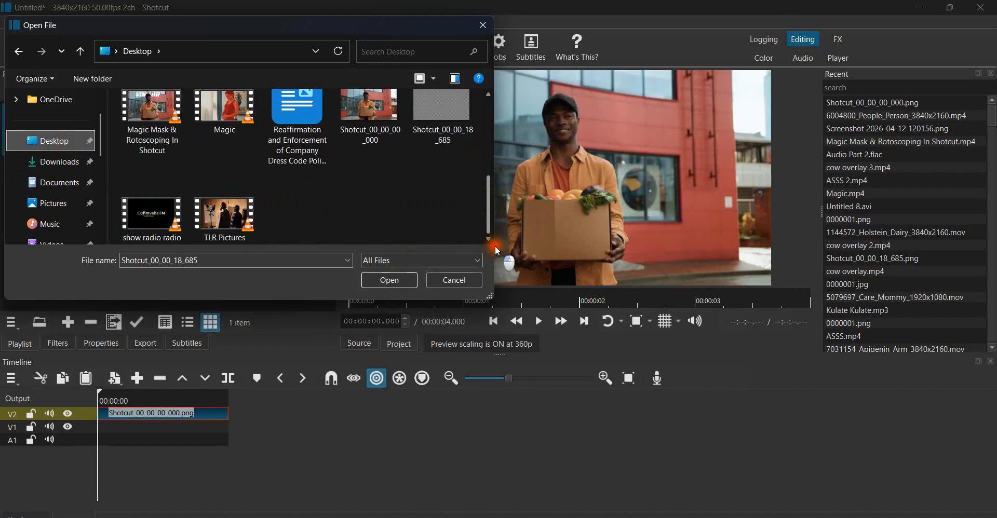
{"action": "left_click", "coordinate": [444, 109]}
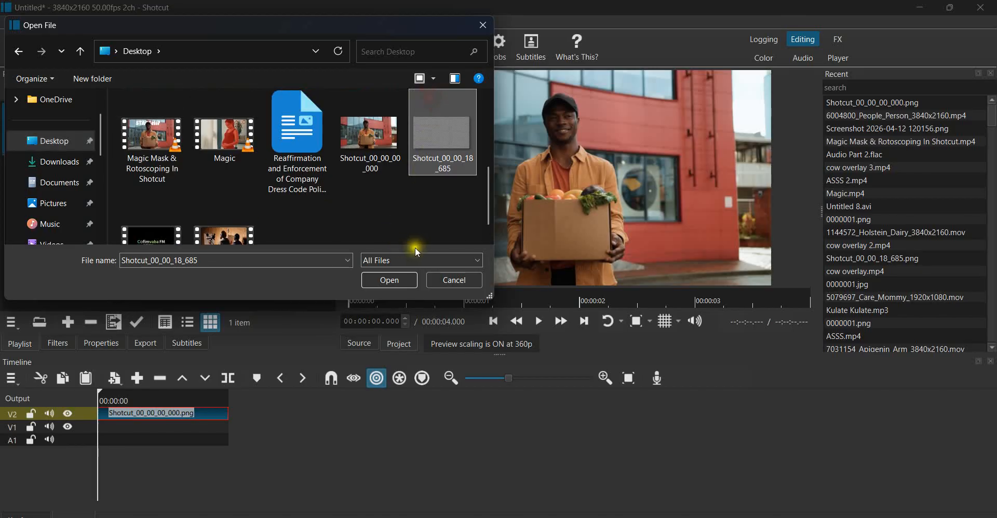
{"action": "left_click", "coordinate": [398, 281]}
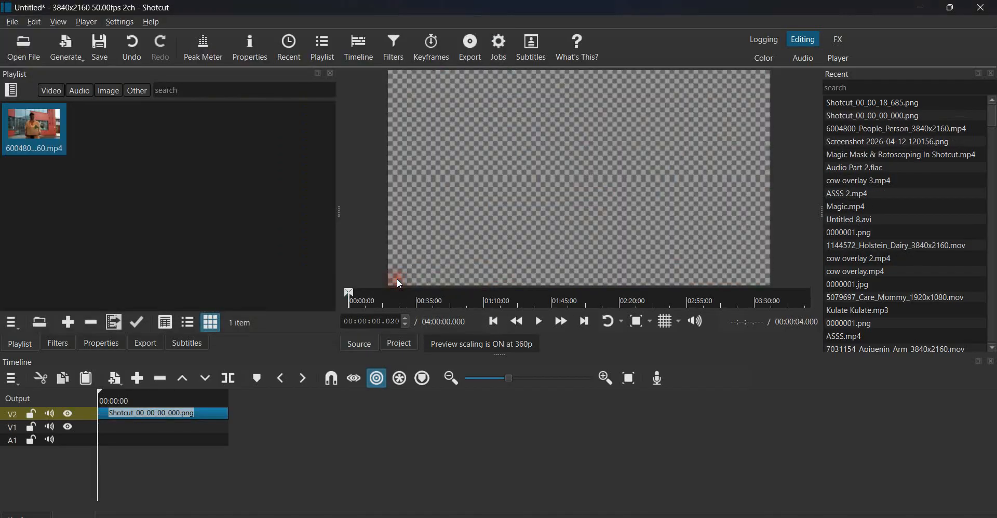
{"action": "left_click_drag", "start_coordinate": [561, 177], "coordinate": [123, 440]}
Step: Show the preview grid and add a Crop: Rectangle filter to the Shotcut_00_00_00_000.png clip on V2
{"action": "left_click", "coordinate": [178, 399]}
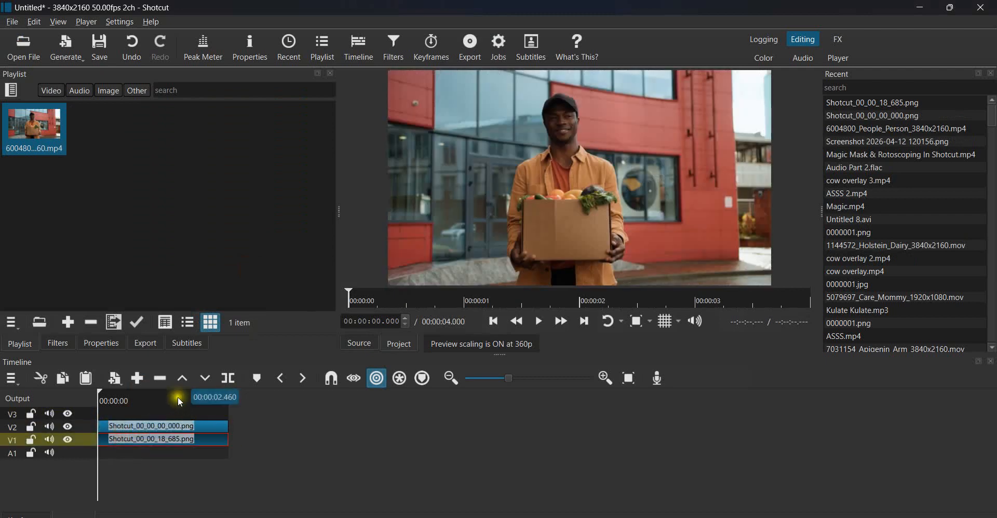
{"action": "left_click", "coordinate": [178, 427]}
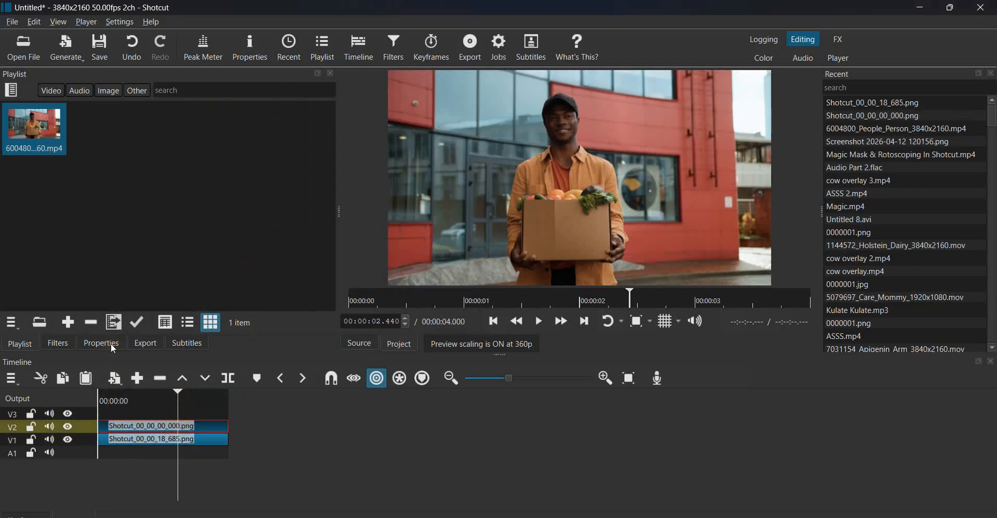
{"action": "left_click", "coordinate": [663, 324]}
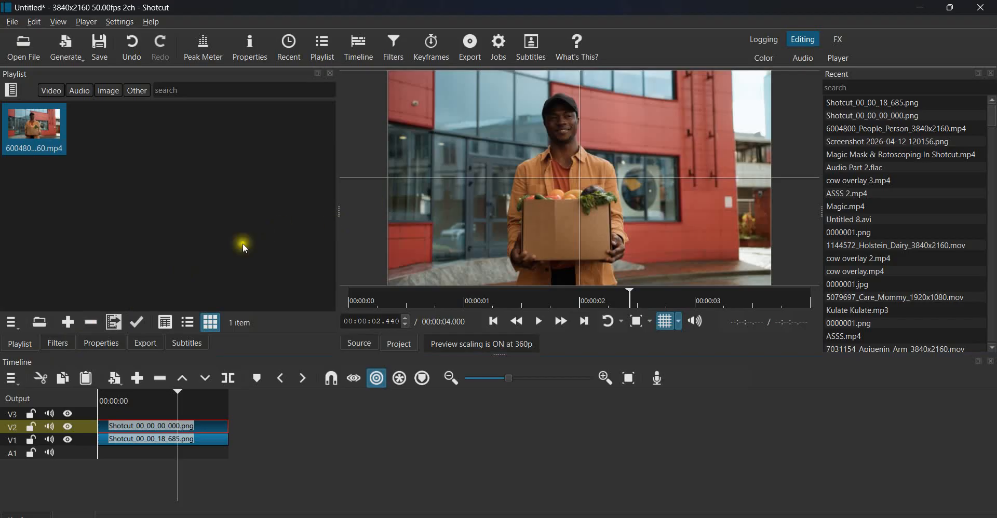
{"action": "left_click", "coordinate": [56, 347]}
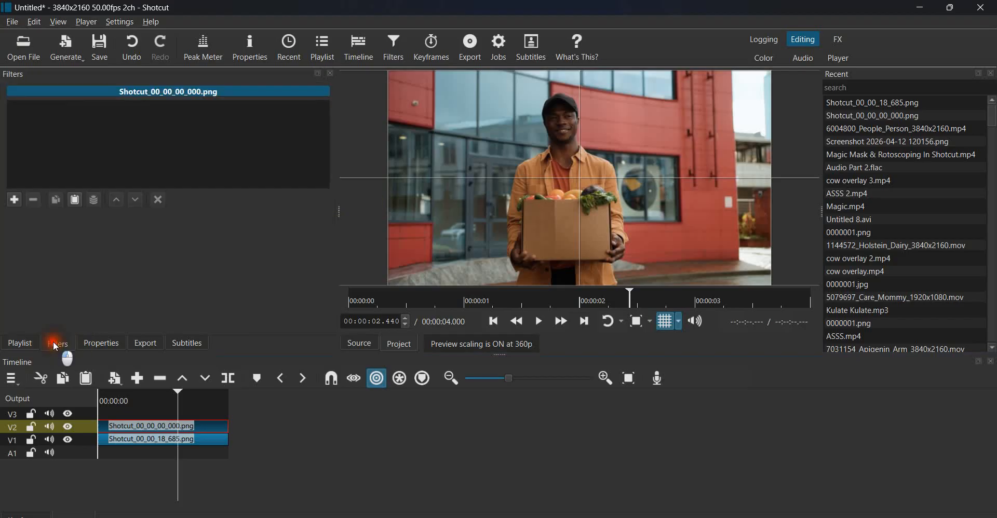
{"action": "left_click", "coordinate": [15, 199]}
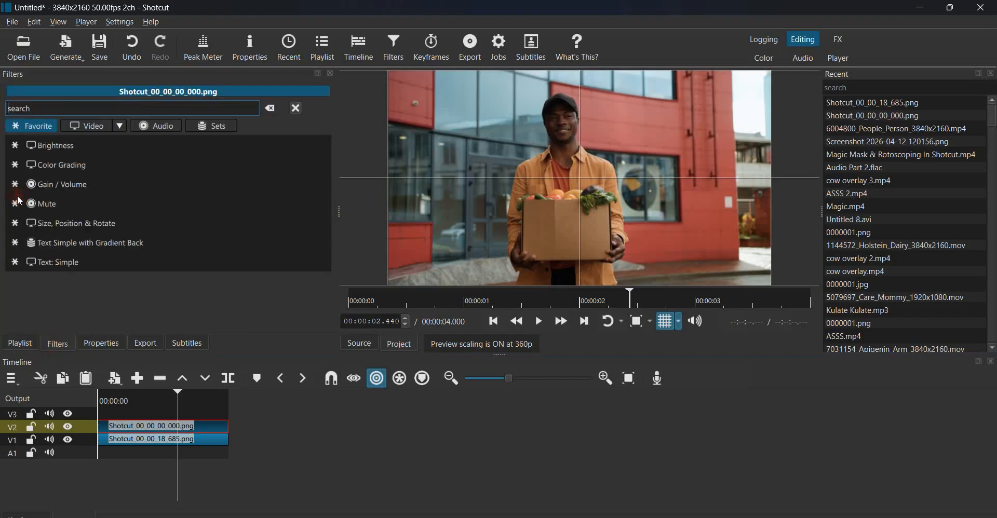
{"action": "type", "text": "crop"}
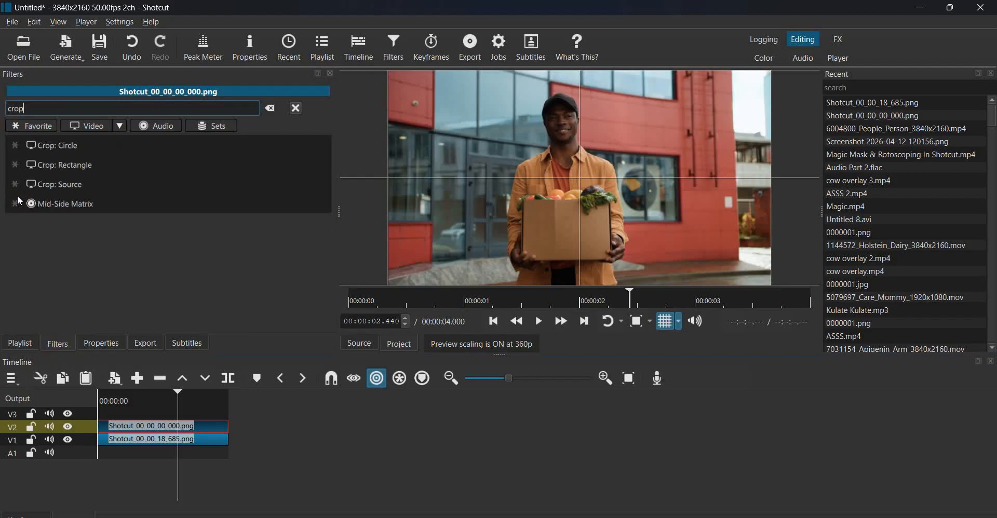
{"action": "left_click", "coordinate": [82, 167]}
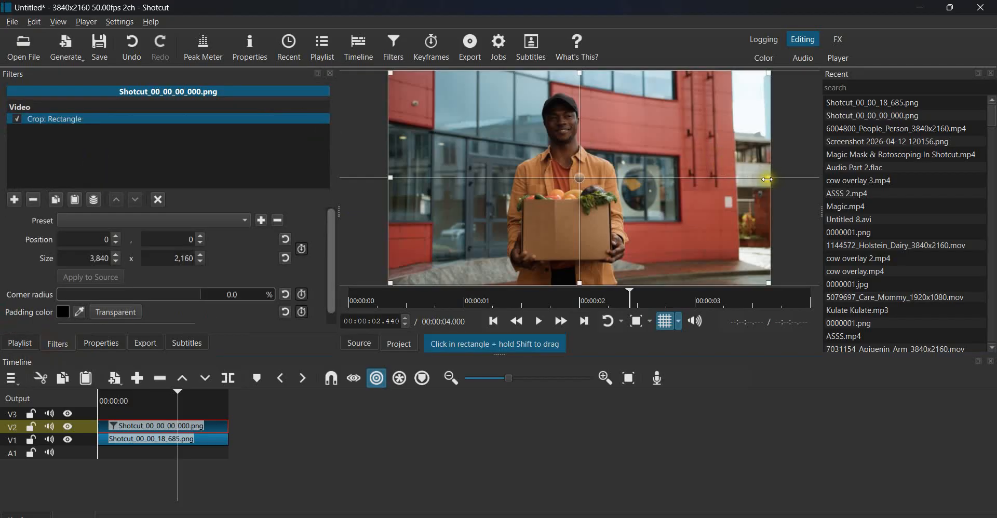
Step: Crop the V2 still from its right edge to about 1,763 x 2,160, hide the grid, and make the padding transparent
{"action": "left_click_drag", "start_coordinate": [771, 178], "coordinate": [556, 194]}
{"action": "left_click", "coordinate": [667, 322]}
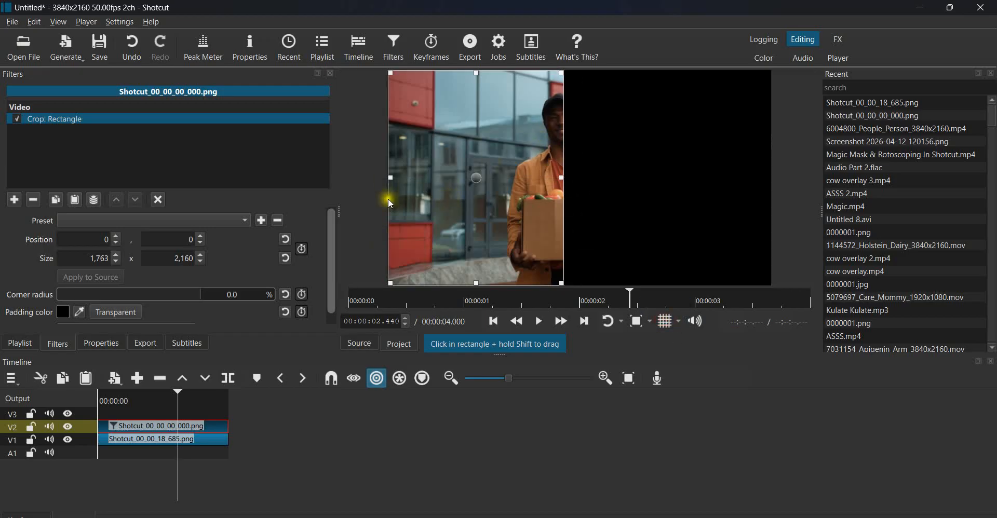
{"action": "left_click", "coordinate": [123, 314]}
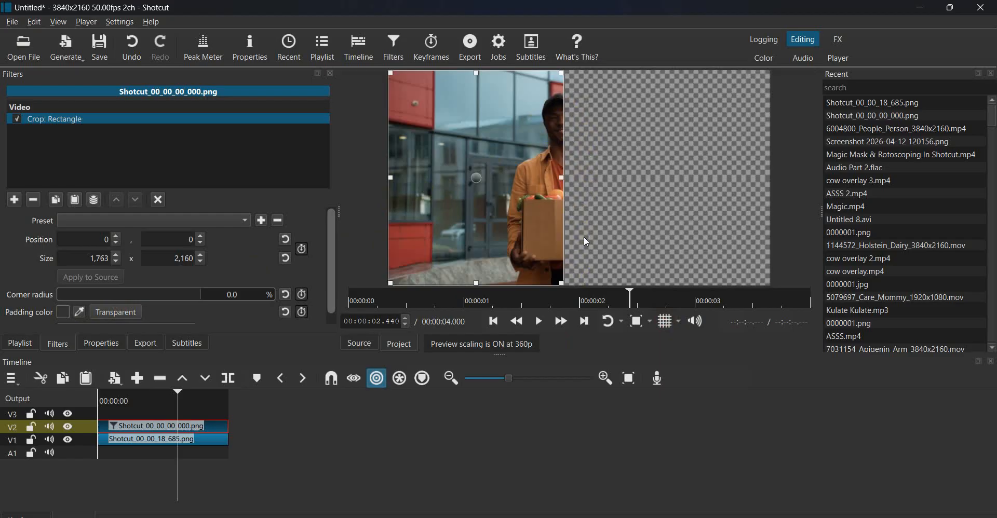
Step: Start opening a media file and browse to the user's profile folder under Users on Local Disk (C:)
{"action": "left_click", "coordinate": [22, 345]}
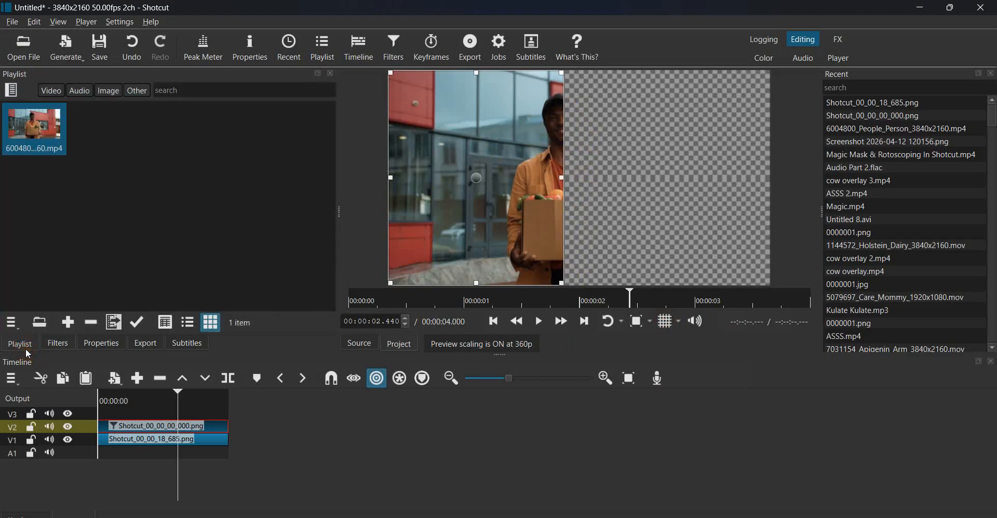
{"action": "left_click", "coordinate": [21, 55]}
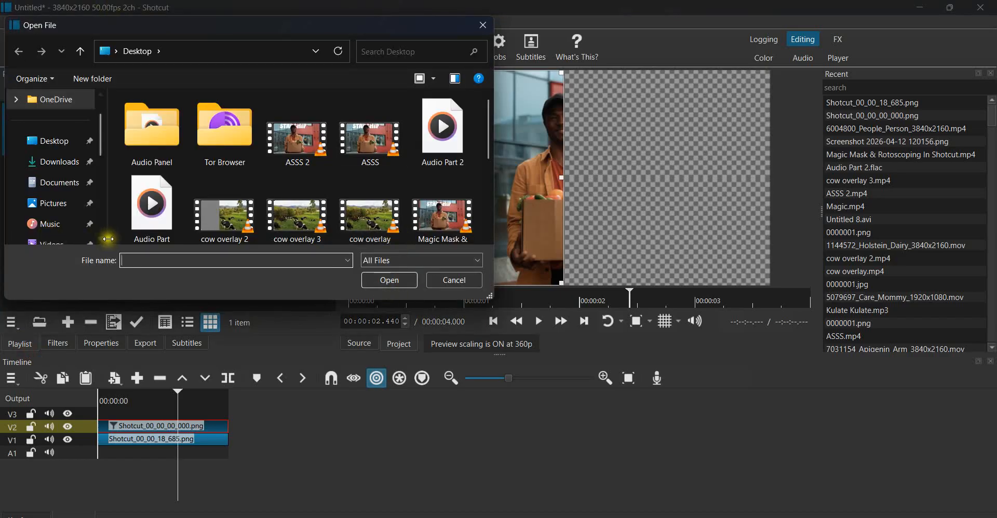
{"action": "left_click", "coordinate": [101, 240]}
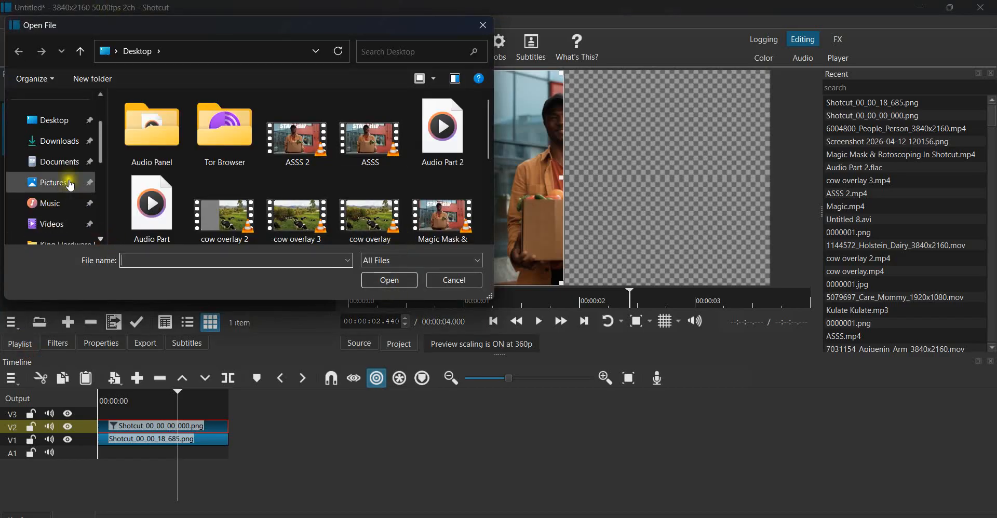
{"action": "left_click", "coordinate": [101, 240]}
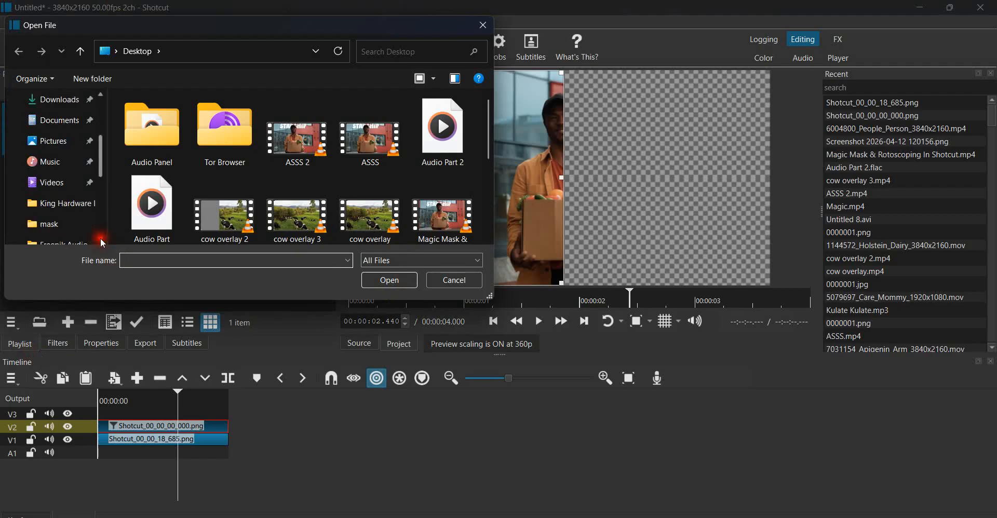
{"action": "left_click", "coordinate": [101, 241]}
{"action": "left_click", "coordinate": [102, 241]}
{"action": "left_click", "coordinate": [101, 240]}
{"action": "left_click", "coordinate": [101, 241]}
{"action": "left_click", "coordinate": [101, 241]}
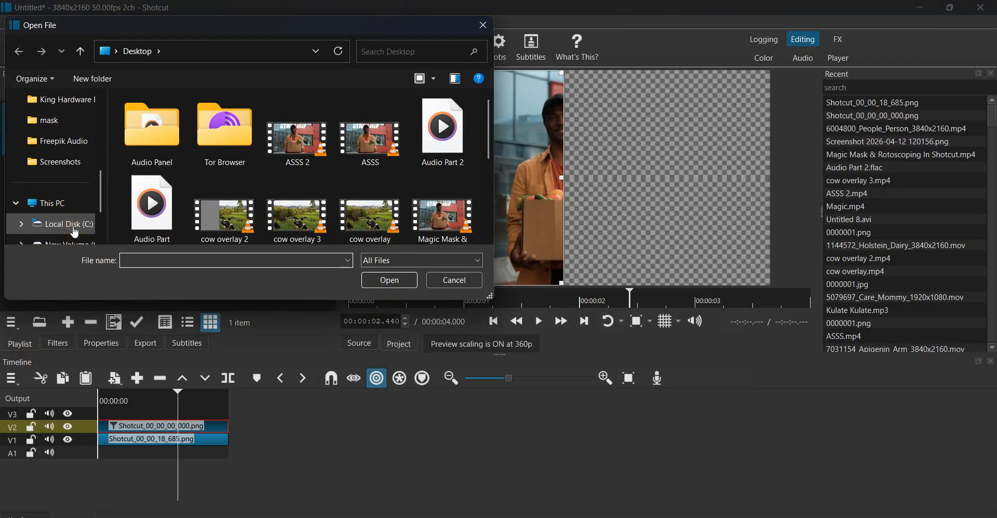
{"action": "left_click", "coordinate": [74, 229]}
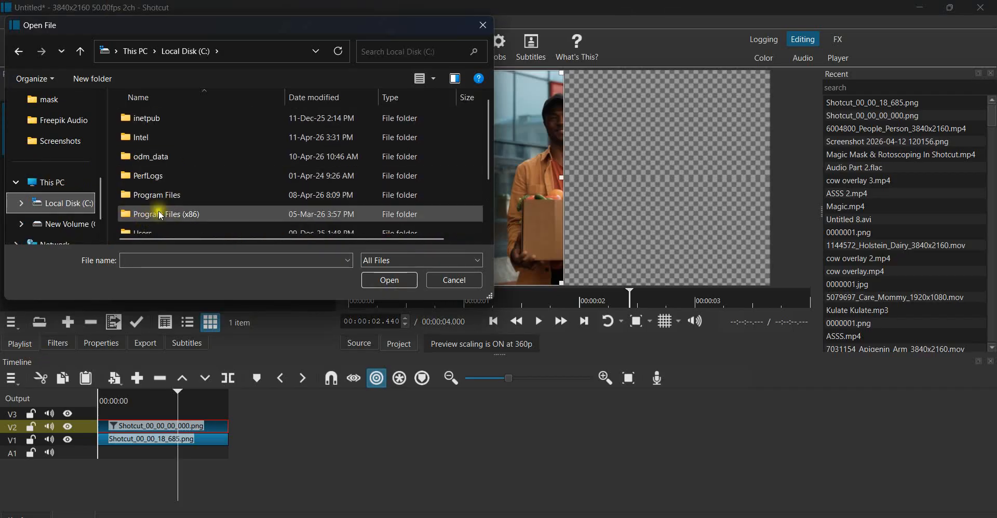
{"action": "double_click", "coordinate": [154, 232]}
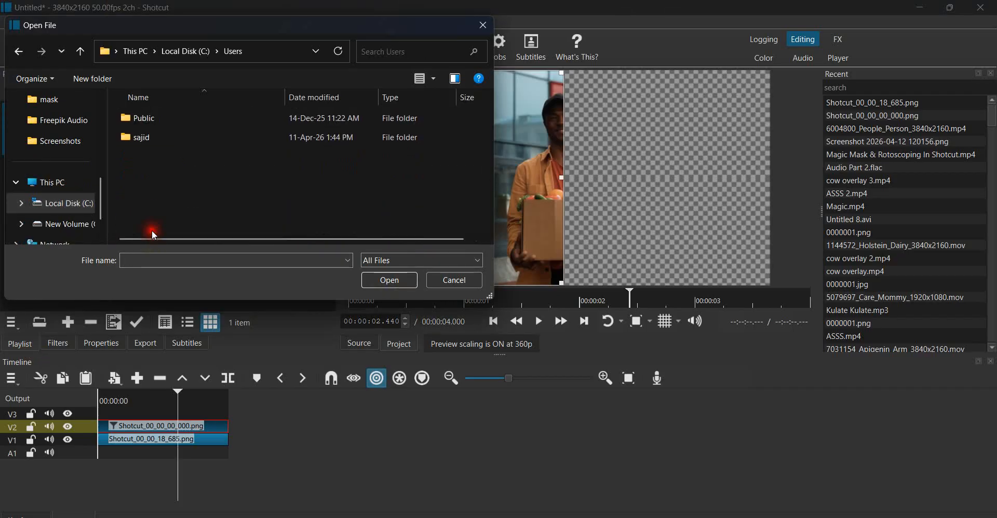
{"action": "double_click", "coordinate": [148, 138]}
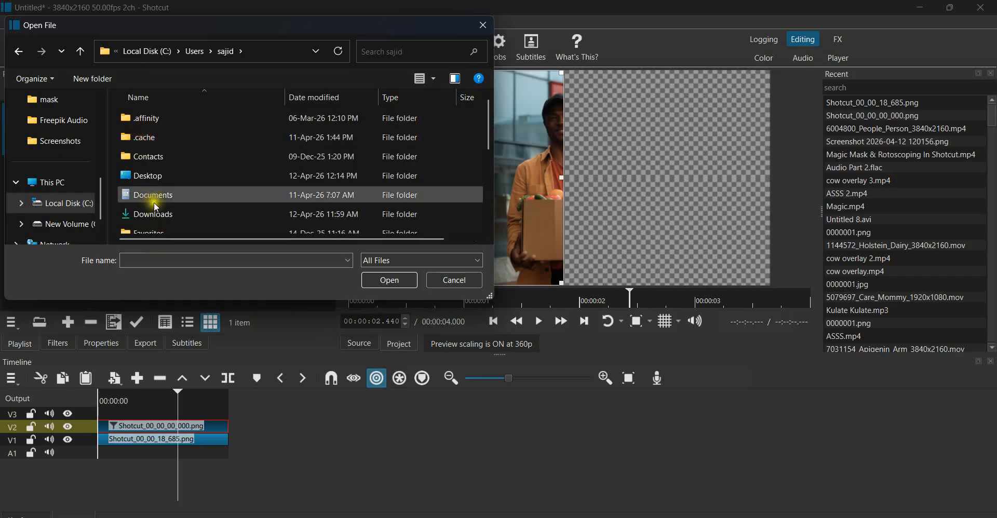
Step: Browse from the profile folder through scutie, box guy and visualization into the rgba folder
{"action": "scroll", "coordinate": [156, 228], "scroll_direction": "down", "scroll_amount": 2}
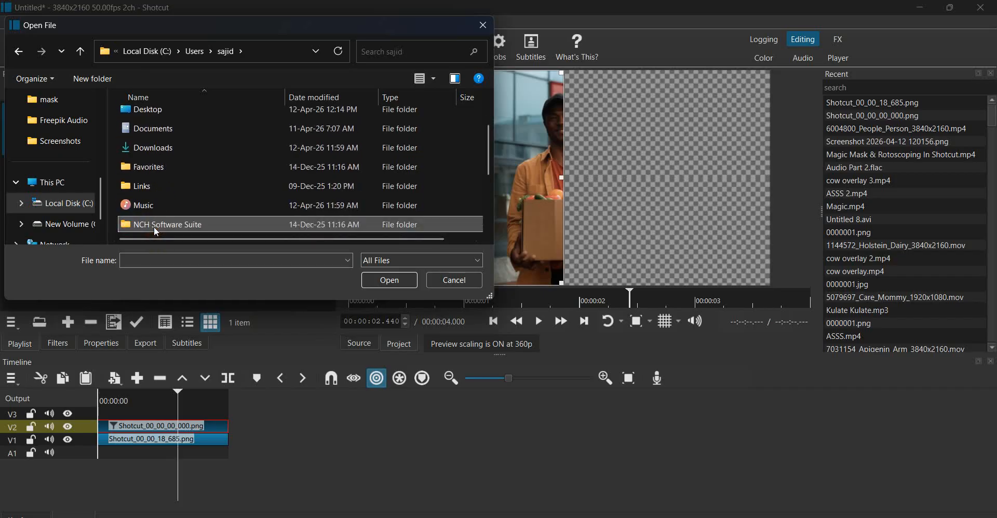
{"action": "scroll", "coordinate": [154, 226], "scroll_direction": "down", "scroll_amount": 4}
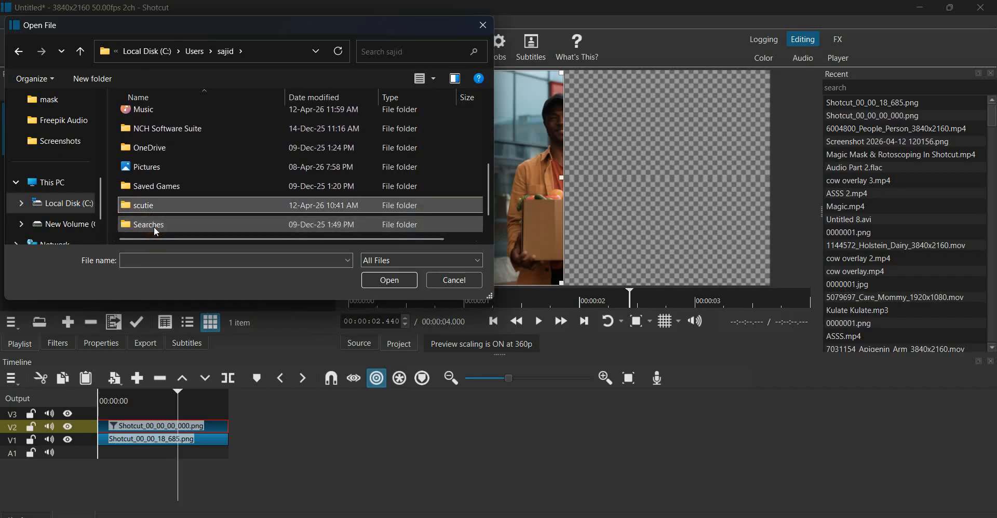
{"action": "key", "text": "Return"}
{"action": "key", "text": "Down"}
{"action": "key", "text": "Down"}
{"action": "key", "text": "Down"}
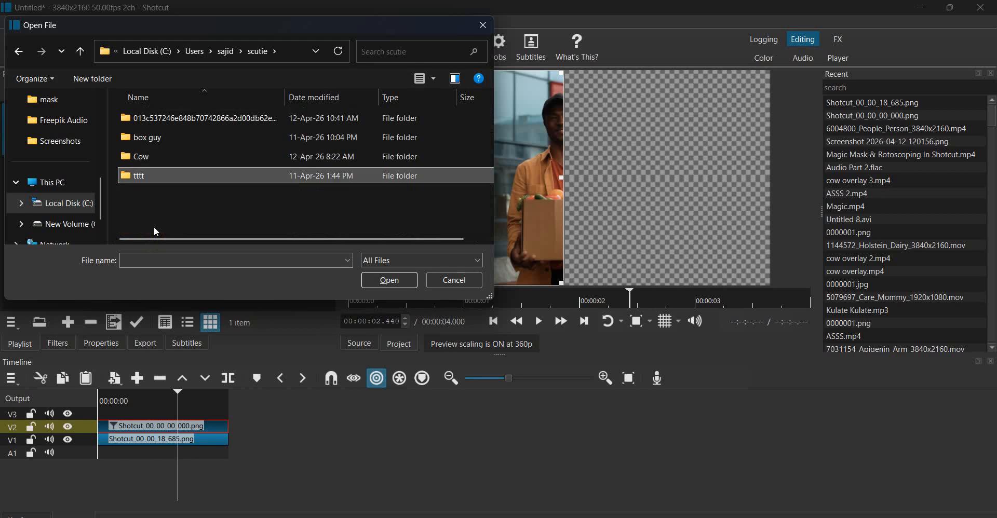
{"action": "key", "text": "Up"}
{"action": "key", "text": "Up"}
{"action": "key", "text": "Return"}
{"action": "key", "text": "Down"}
{"action": "key", "text": "Down"}
{"action": "key", "text": "Down"}
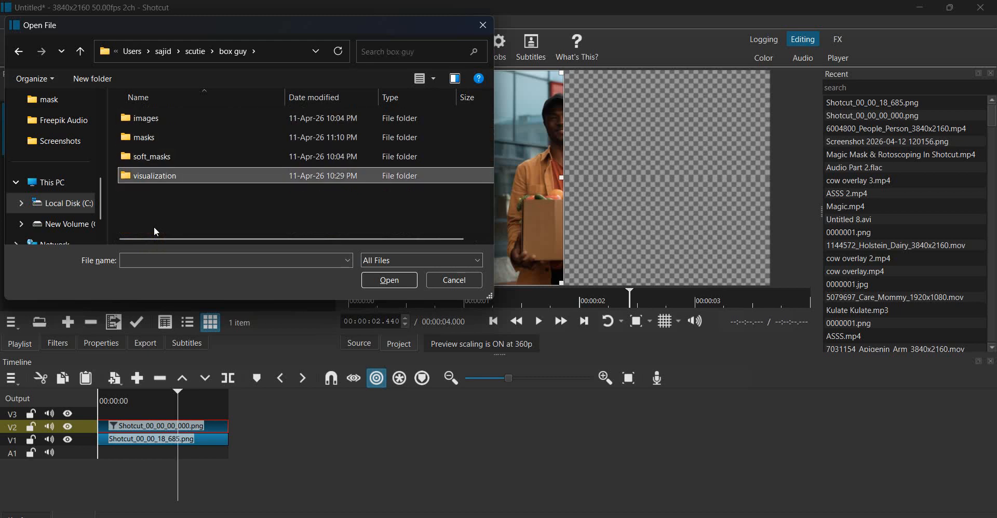
{"action": "key", "text": "Return"}
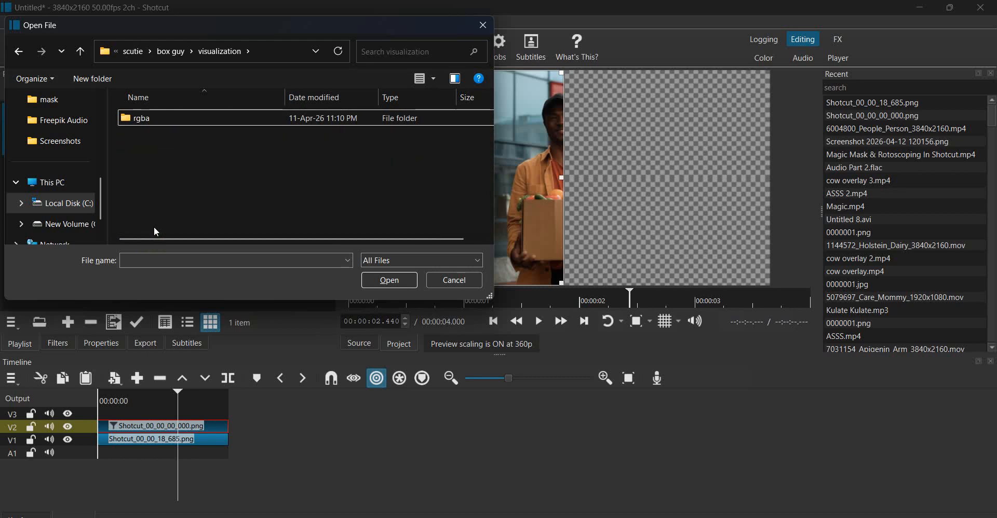
{"action": "key", "text": "Down"}
{"action": "key", "text": "Return"}
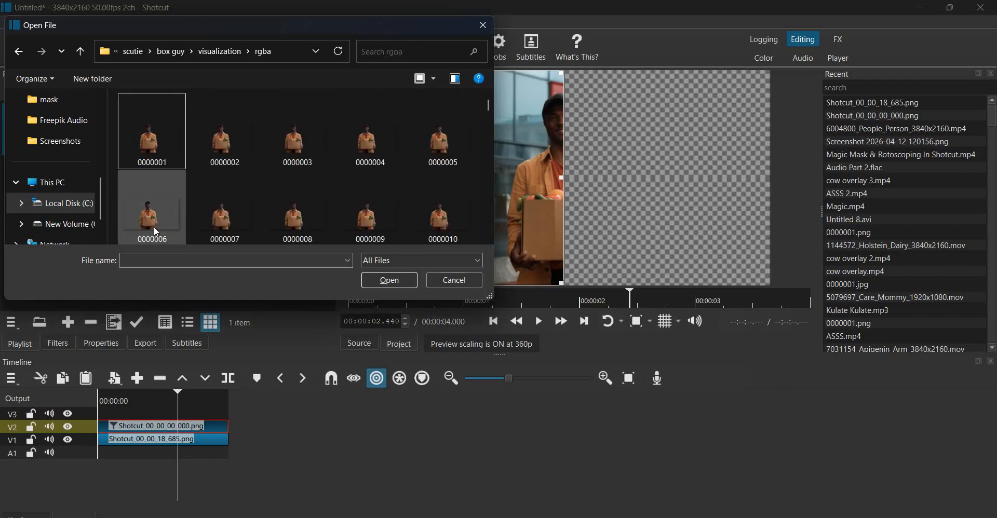
Step: Open the cut-out image 0000001 and add it to the playlist
{"action": "key", "text": "space"}
{"action": "key", "text": "Right"}
{"action": "key", "text": "Left"}
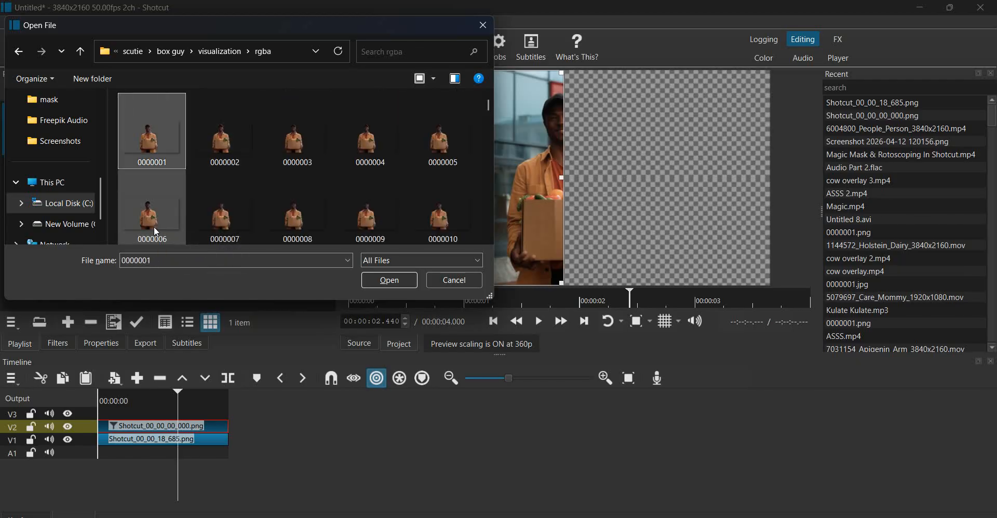
{"action": "key", "text": "Return"}
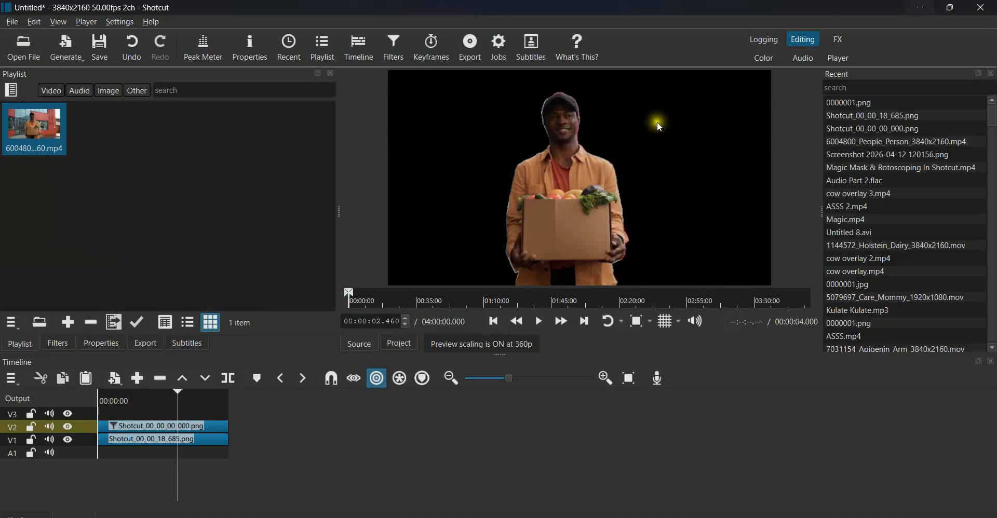
{"action": "left_click_drag", "start_coordinate": [544, 159], "coordinate": [124, 184]}
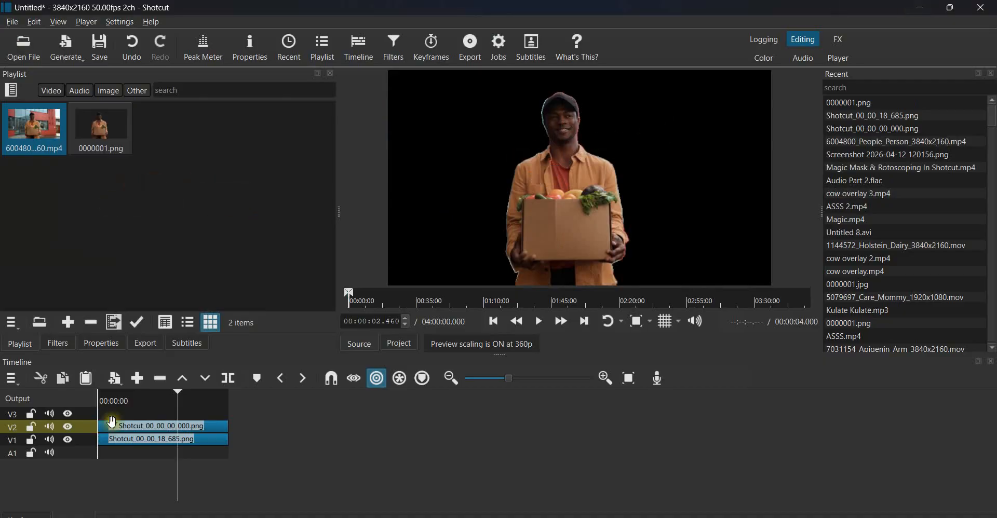
Step: Move the cropped still from V2 up to track V3 and place 0000001.png at the start of V2
{"action": "left_click_drag", "start_coordinate": [119, 425], "coordinate": [117, 414]}
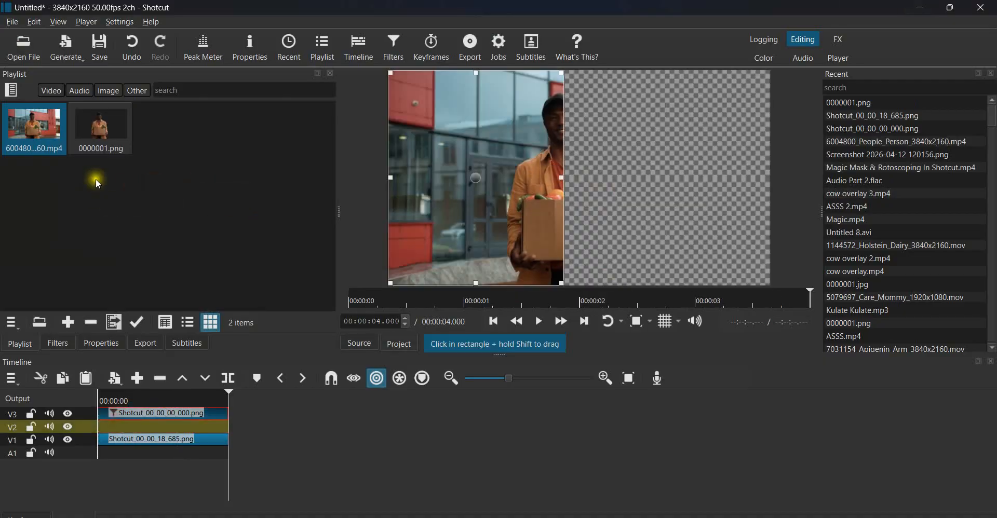
{"action": "left_click", "coordinate": [102, 141]}
{"action": "left_click_drag", "start_coordinate": [102, 141], "coordinate": [127, 441]}
{"action": "left_click", "coordinate": [125, 404]}
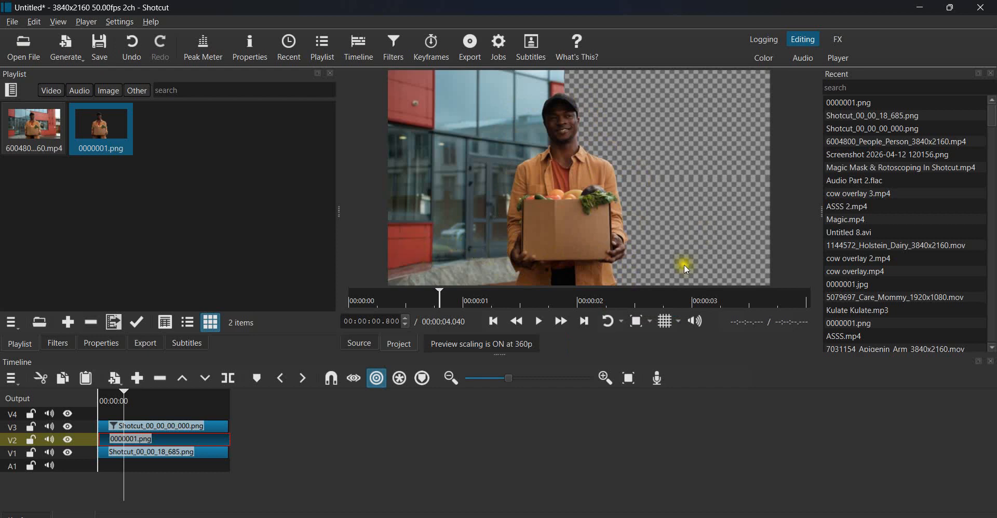
Step: Generate a simple text clip reading BEFORE with a transparent background and add it to the timeline
{"action": "left_click", "coordinate": [72, 52]}
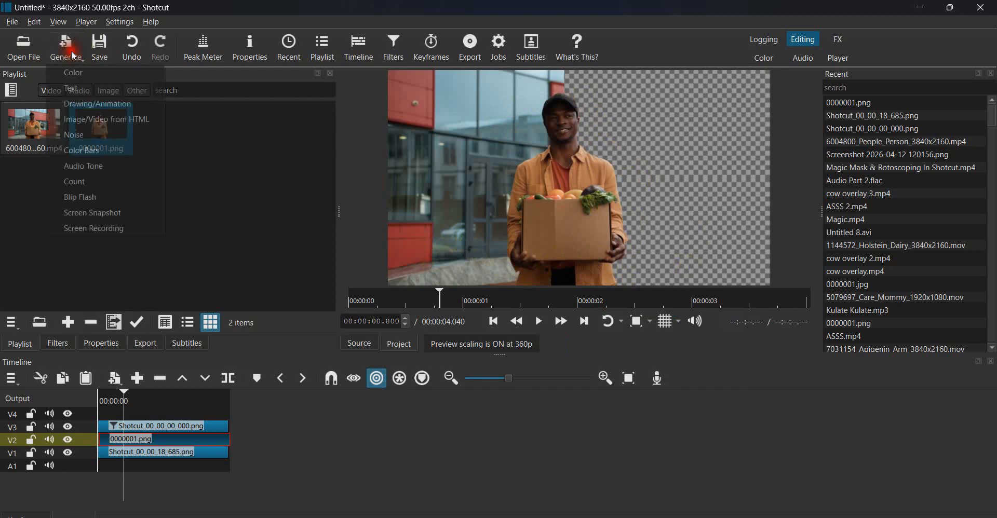
{"action": "left_click", "coordinate": [84, 88]}
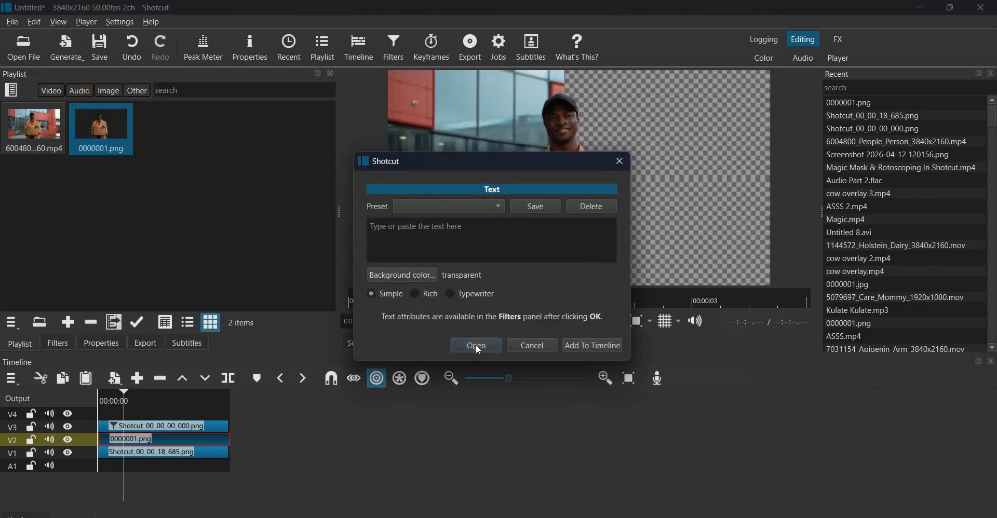
{"action": "left_click", "coordinate": [390, 228]}
{"action": "type", "text": "BEFORE"}
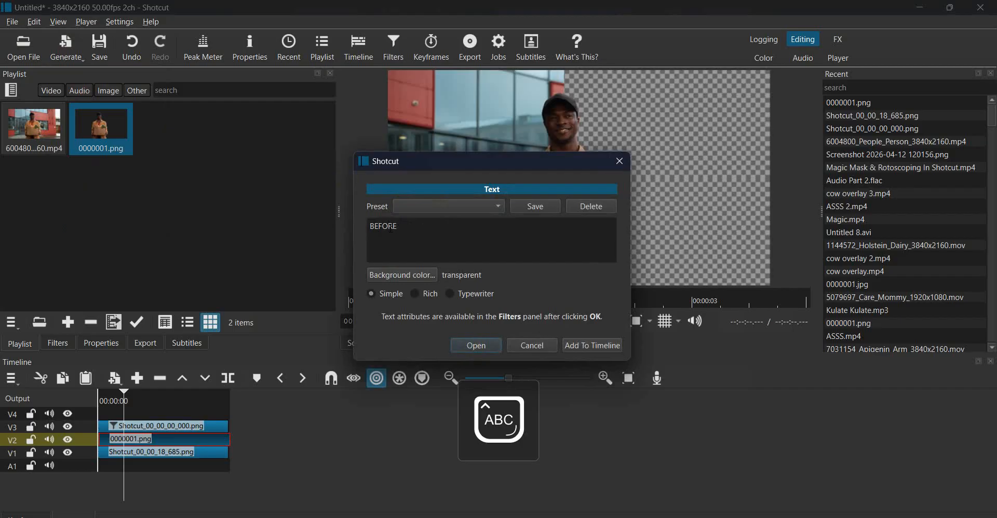
{"action": "left_click", "coordinate": [593, 346]}
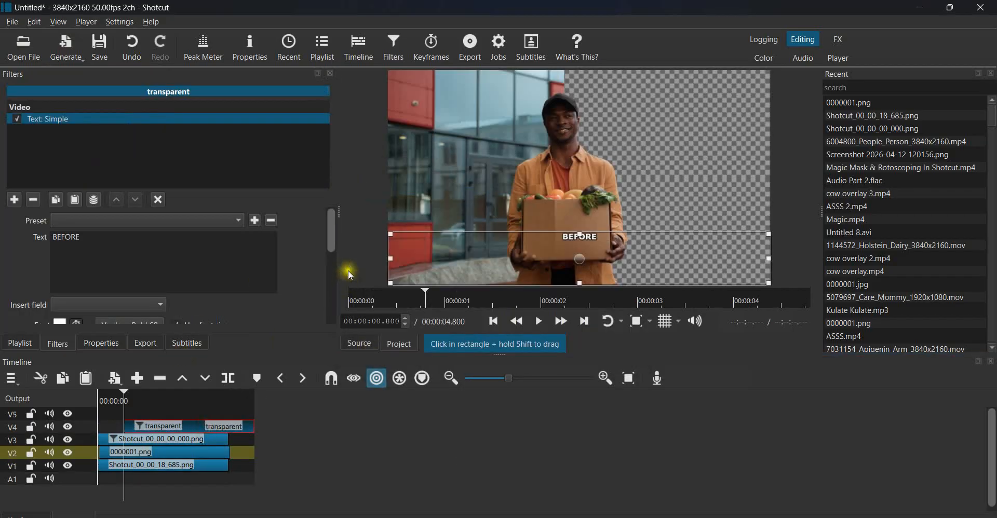
Step: Turn off Use font size for BEFORE, shrink its text box and position it at about 68, 1,735 over the cropped still
{"action": "left_click_drag", "start_coordinate": [329, 235], "coordinate": [332, 266]}
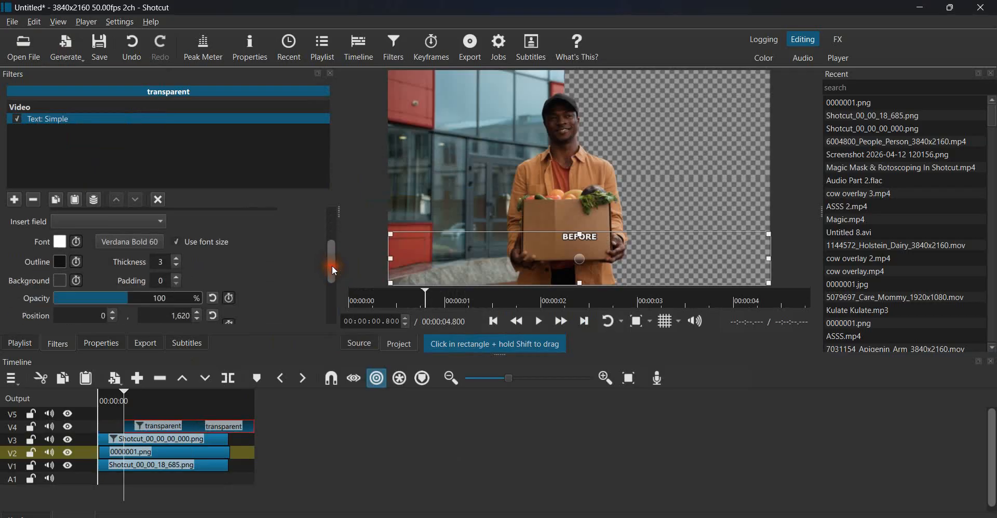
{"action": "left_click", "coordinate": [180, 242]}
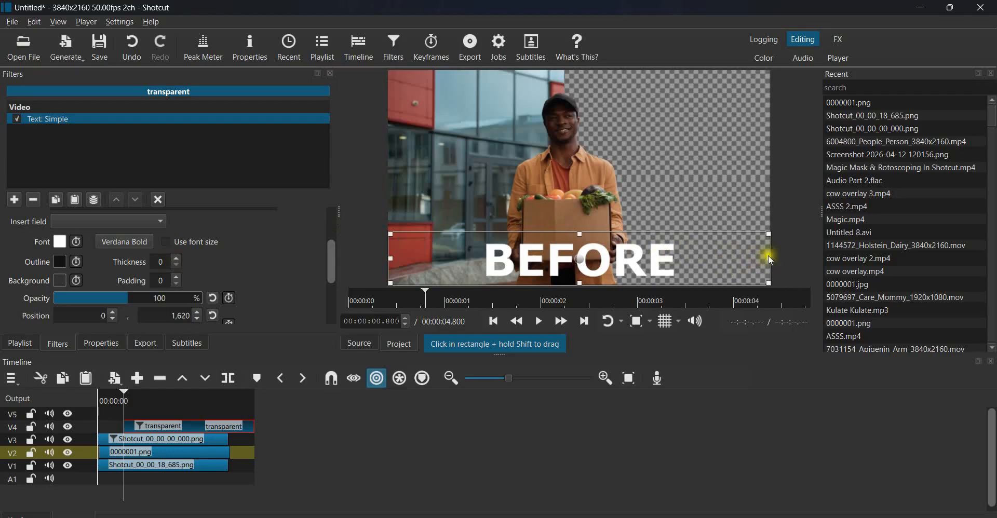
{"action": "left_click_drag", "start_coordinate": [770, 258], "coordinate": [626, 264]}
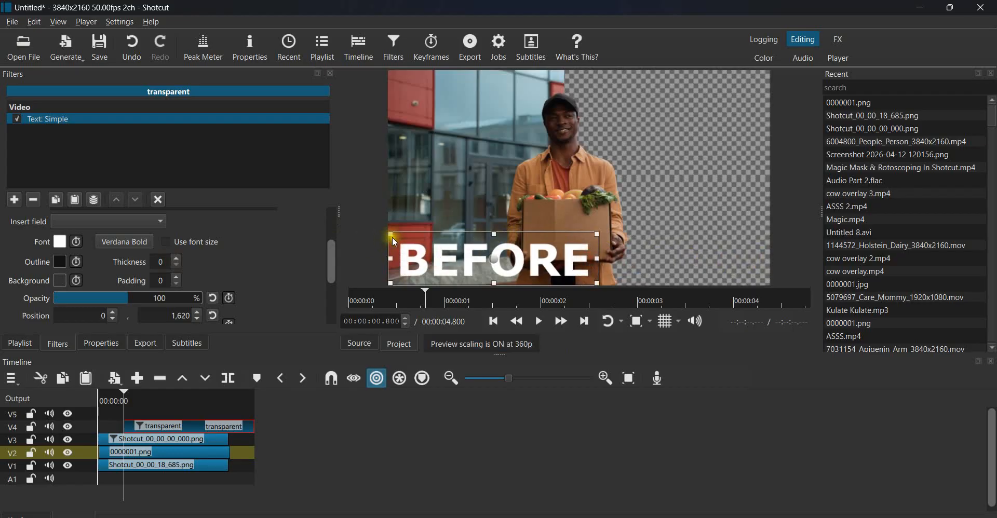
{"action": "left_click_drag", "start_coordinate": [391, 237], "coordinate": [444, 254]}
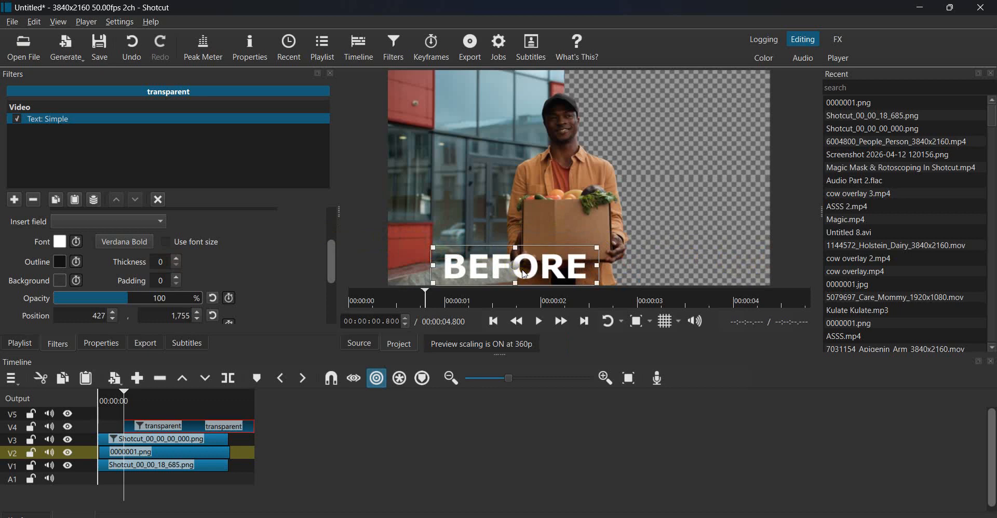
{"action": "left_click_drag", "start_coordinate": [525, 274], "coordinate": [473, 267]}
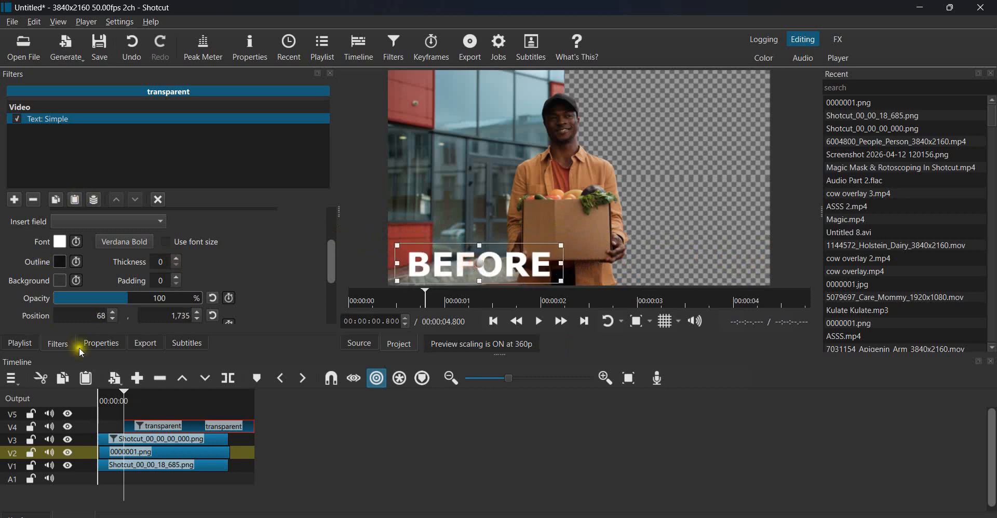
Step: Shift the BEFORE text clip to the start of V4 and paste a copy of it at the start of track V5
{"action": "left_click", "coordinate": [154, 423]}
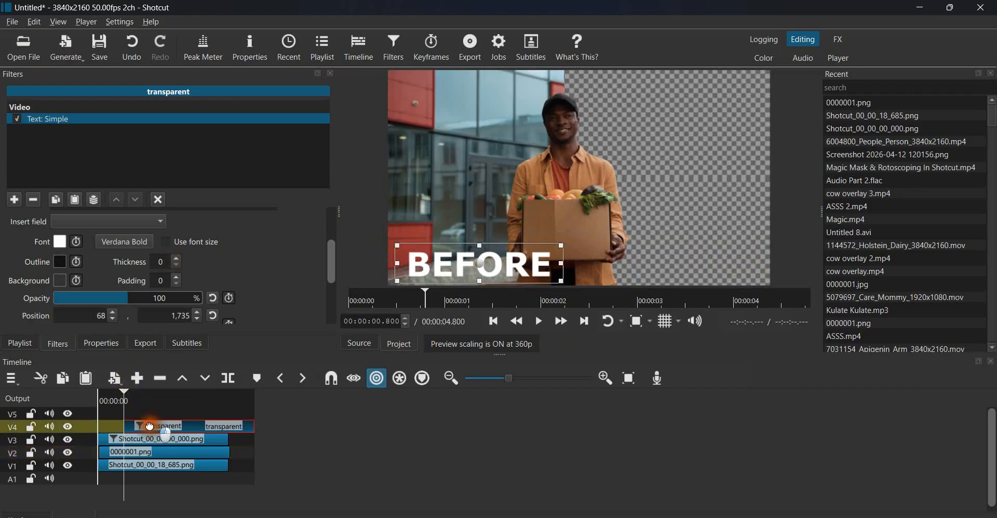
{"action": "left_click_drag", "start_coordinate": [154, 425], "coordinate": [113, 431]}
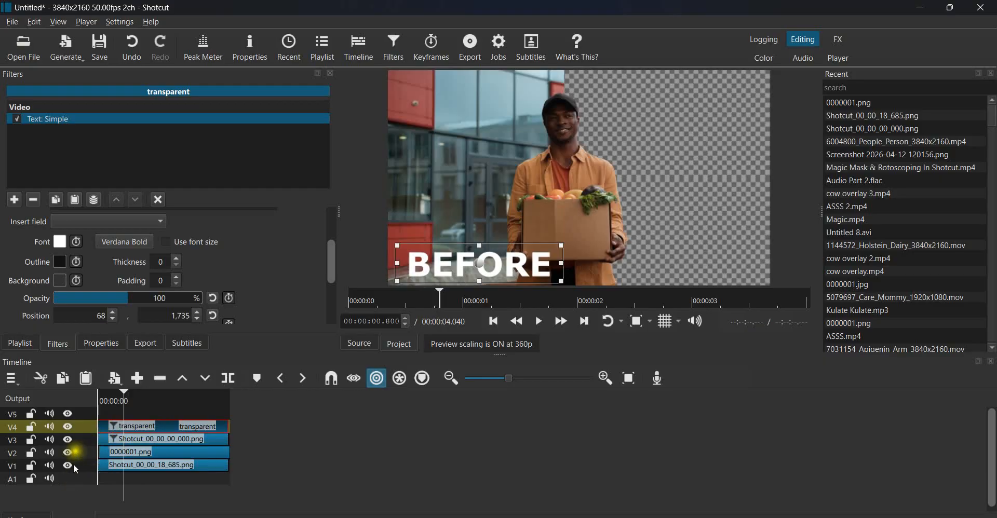
{"action": "left_click", "coordinate": [84, 413]}
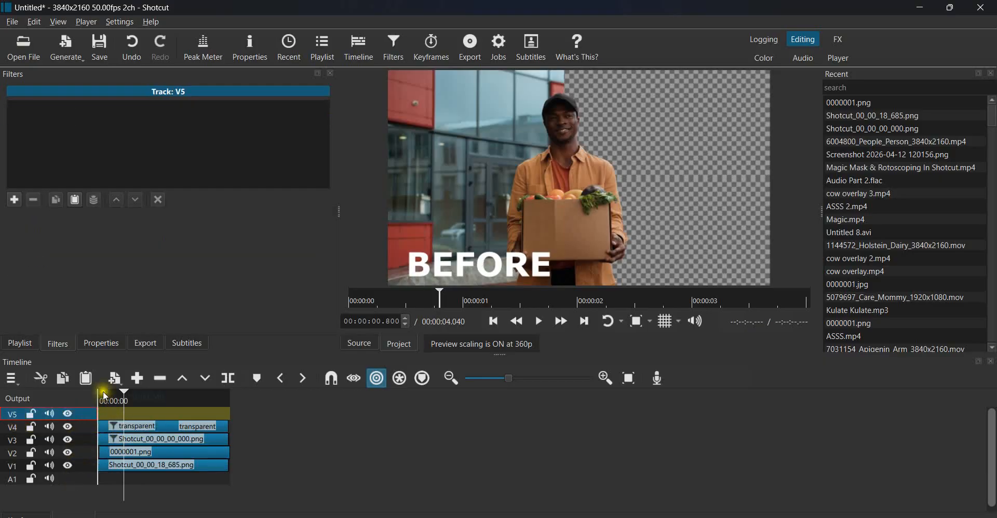
{"action": "left_click", "coordinate": [495, 327]}
{"action": "left_click", "coordinate": [494, 327]}
{"action": "key", "text": "ctrl+v"}
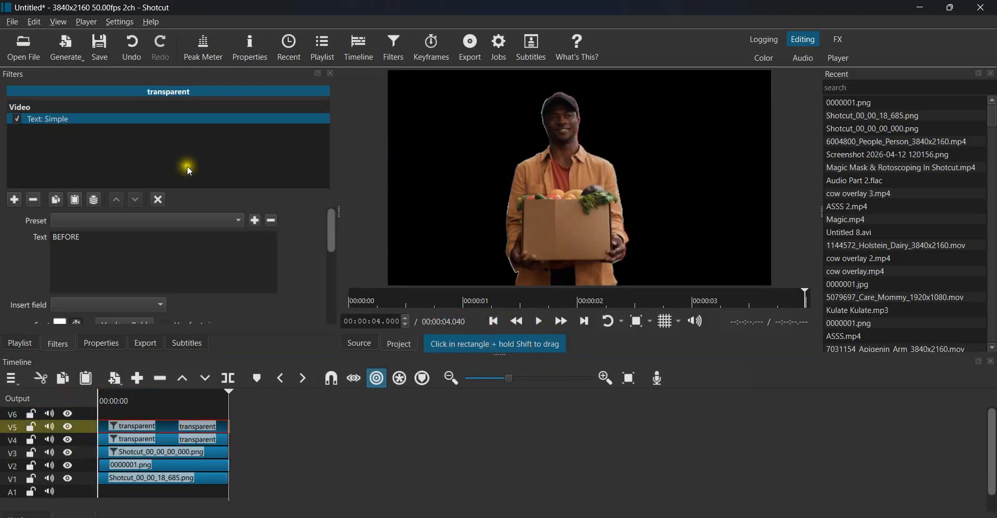
Step: Move the V5 copy's text box to the lower-right corner of the frame and change its text to AFTER
{"action": "left_click", "coordinate": [151, 397]}
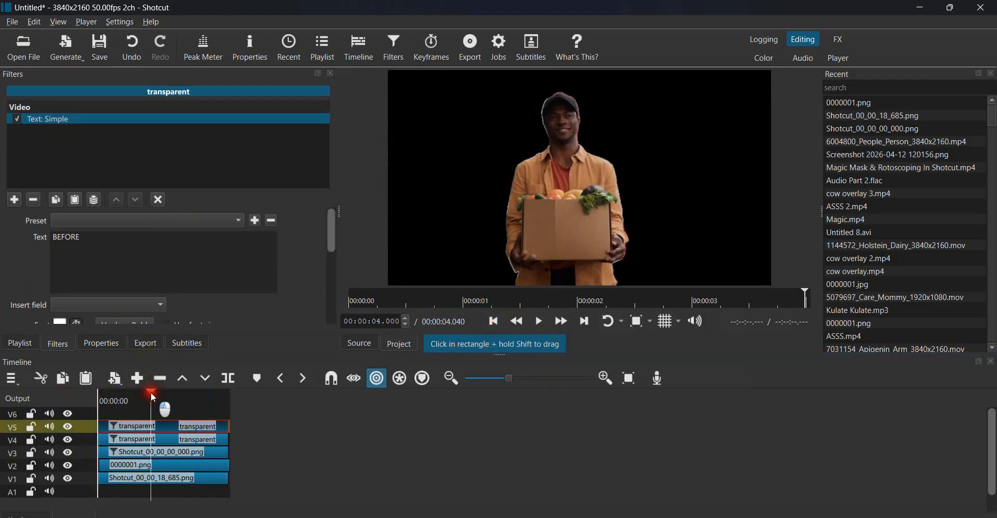
{"action": "left_click", "coordinate": [482, 263]}
{"action": "left_click_drag", "start_coordinate": [482, 263], "coordinate": [693, 264]}
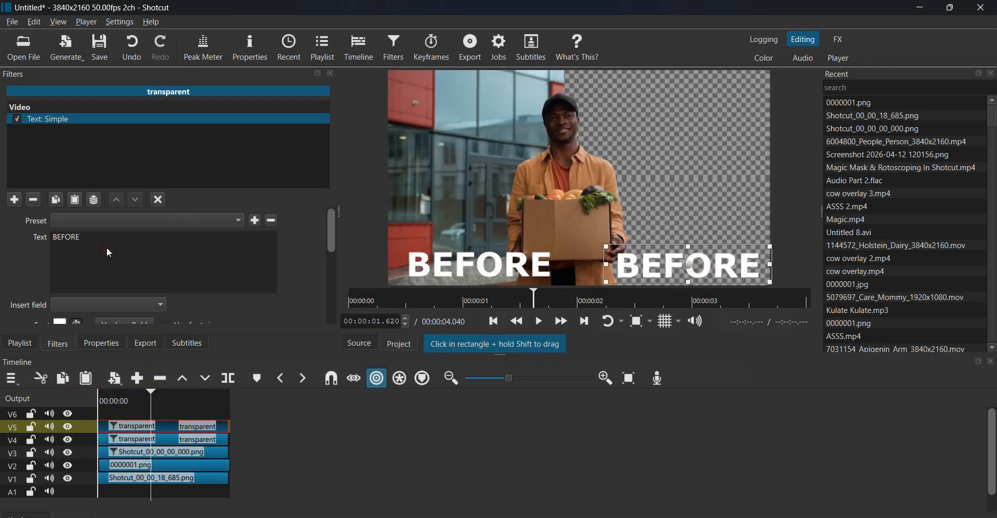
{"action": "key", "text": "ctrl+a"}
{"action": "type", "text": "AFTER"}
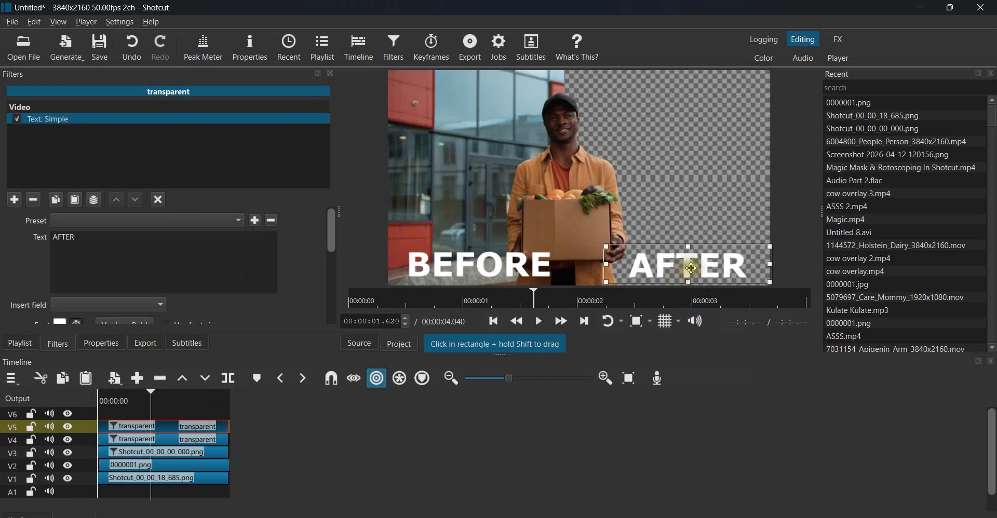
Step: Nudge the AFTER label slightly within the frame, show the playlist, and close the list of recent files
{"action": "left_click_drag", "start_coordinate": [685, 267], "coordinate": [683, 258]}
{"action": "left_click", "coordinate": [23, 347]}
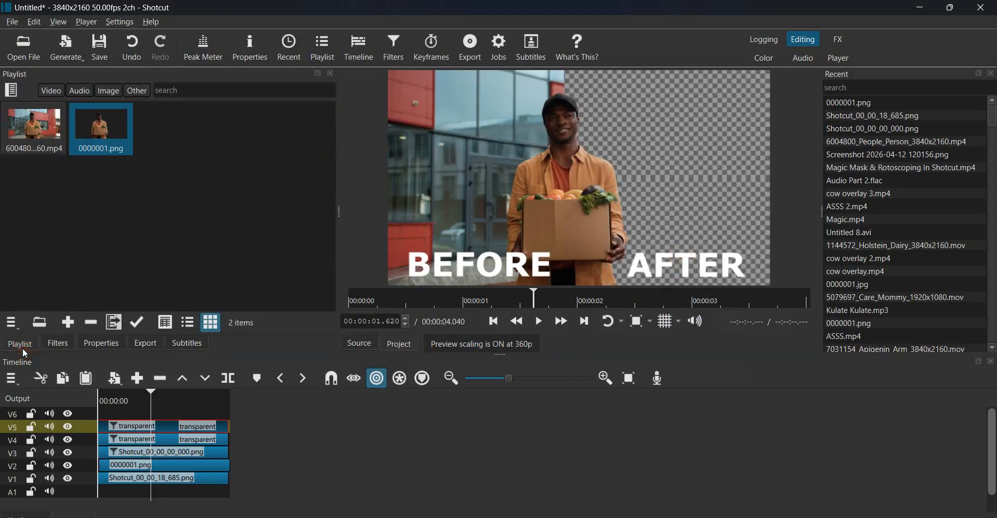
{"action": "left_click", "coordinate": [992, 75]}
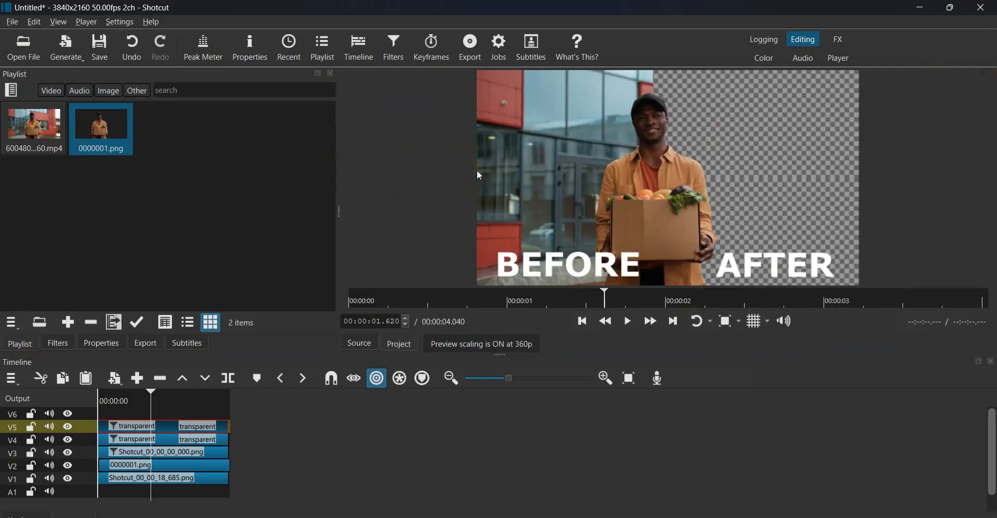
Step: Open the Free Fikm image from the Film Burn folder in Music and place it on a new track V6 near the timeline start
{"action": "left_click", "coordinate": [26, 47]}
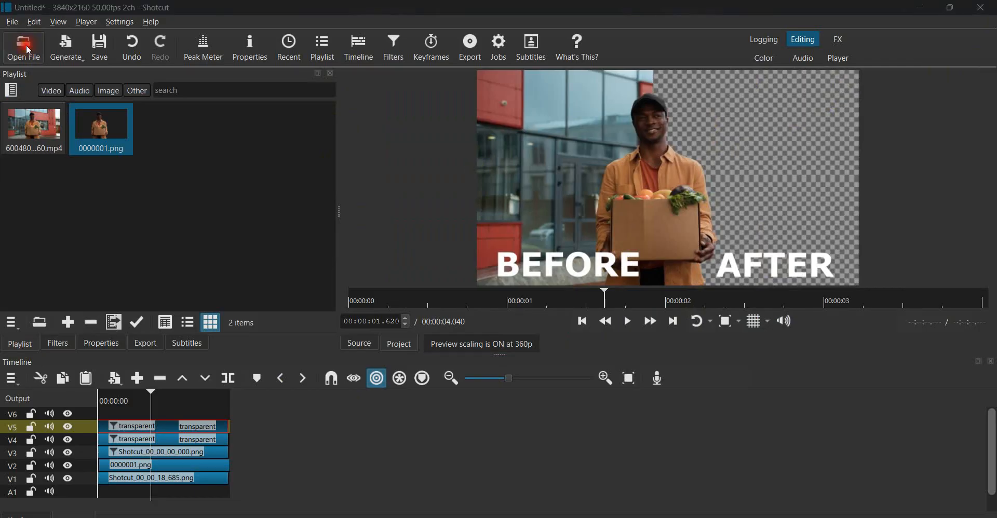
{"action": "left_click", "coordinate": [58, 224]}
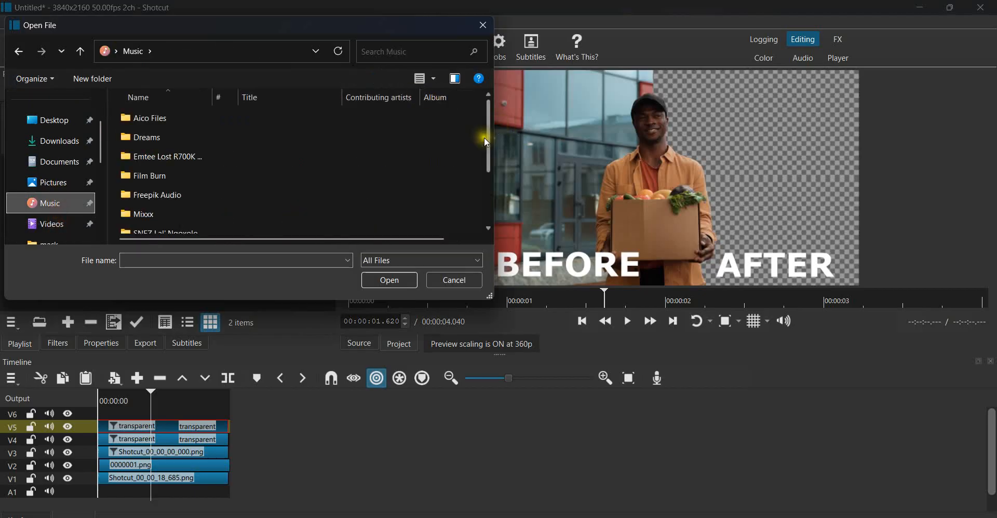
{"action": "mouse_move", "coordinate": [490, 137]}
{"action": "left_mouse_down"}
{"action": "mouse_move", "coordinate": [496, 194]}
{"action": "mouse_move", "coordinate": [487, 159]}
{"action": "left_mouse_up"}
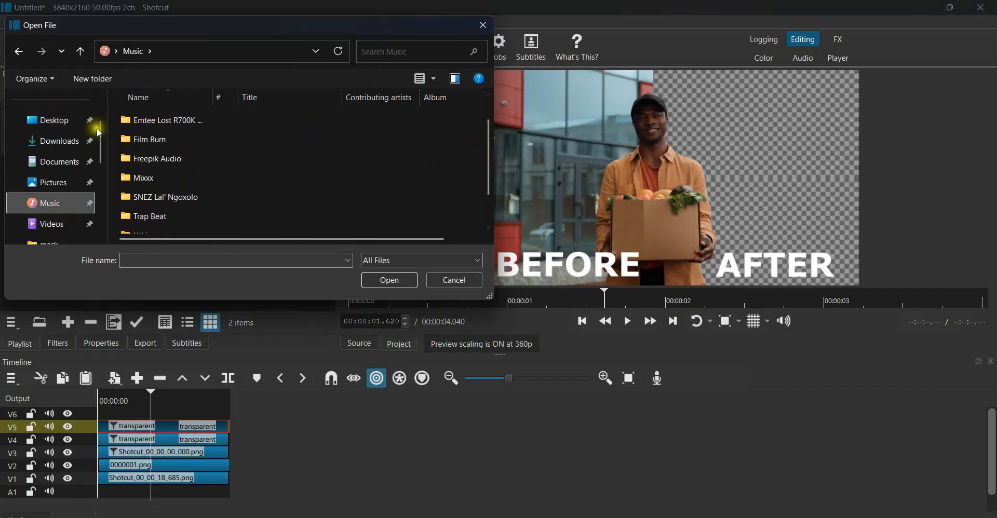
{"action": "left_click", "coordinate": [142, 141]}
{"action": "double_click", "coordinate": [142, 142]}
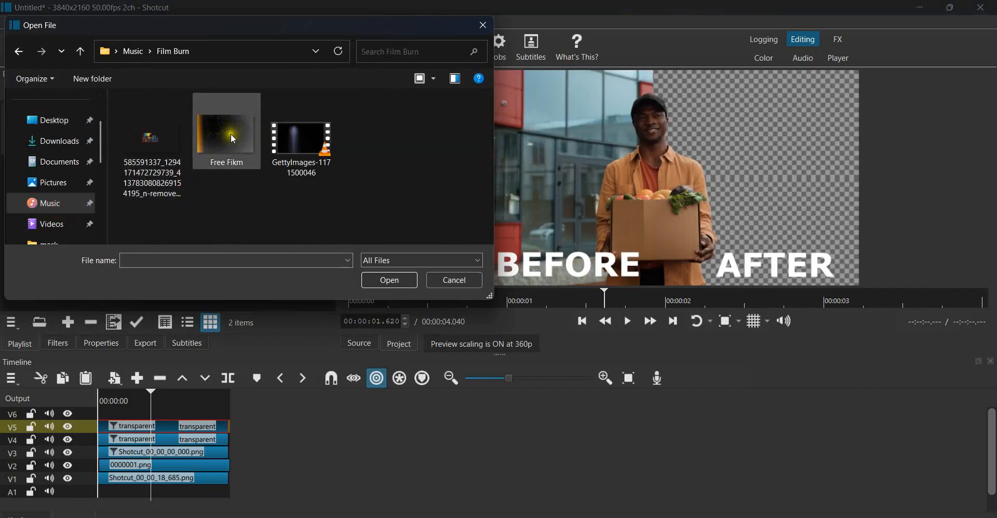
{"action": "left_click", "coordinate": [226, 134]}
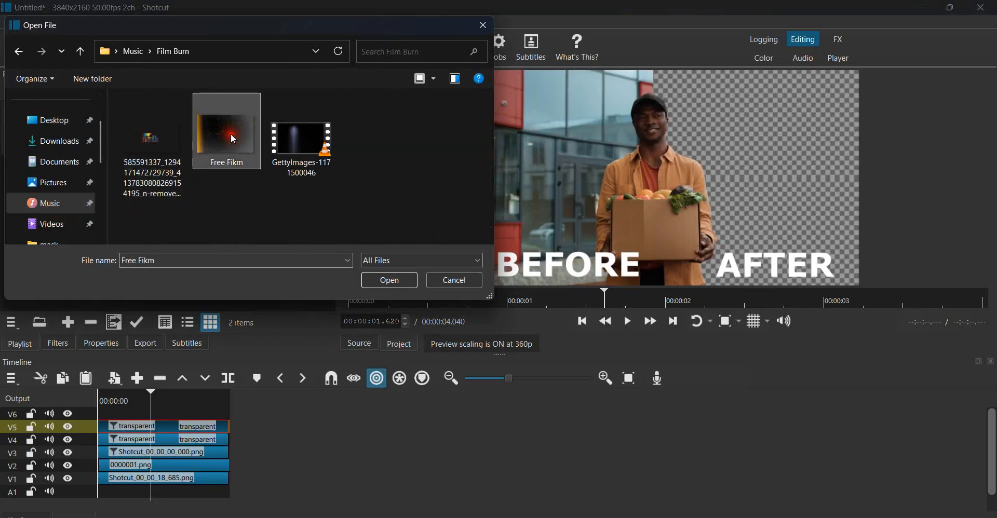
{"action": "left_click", "coordinate": [391, 281]}
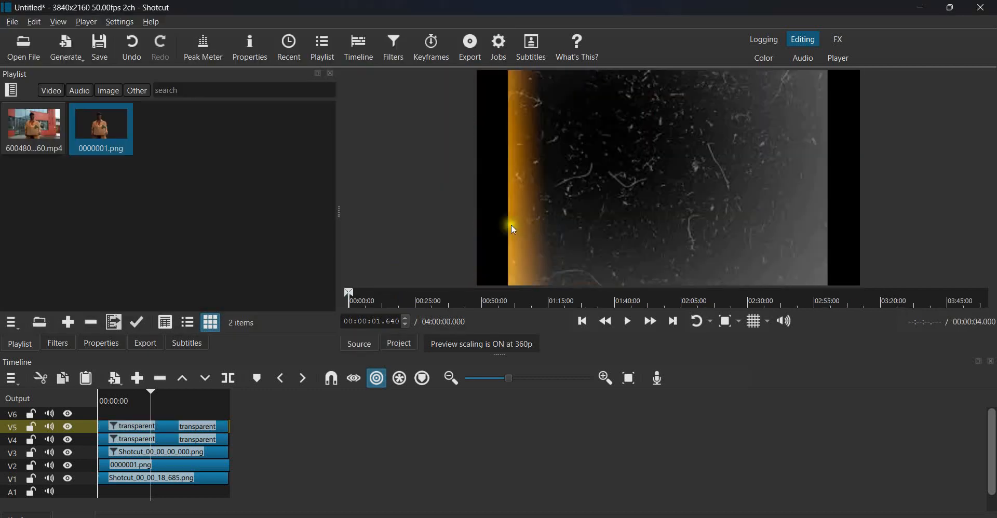
{"action": "left_click_drag", "start_coordinate": [623, 217], "coordinate": [103, 421]}
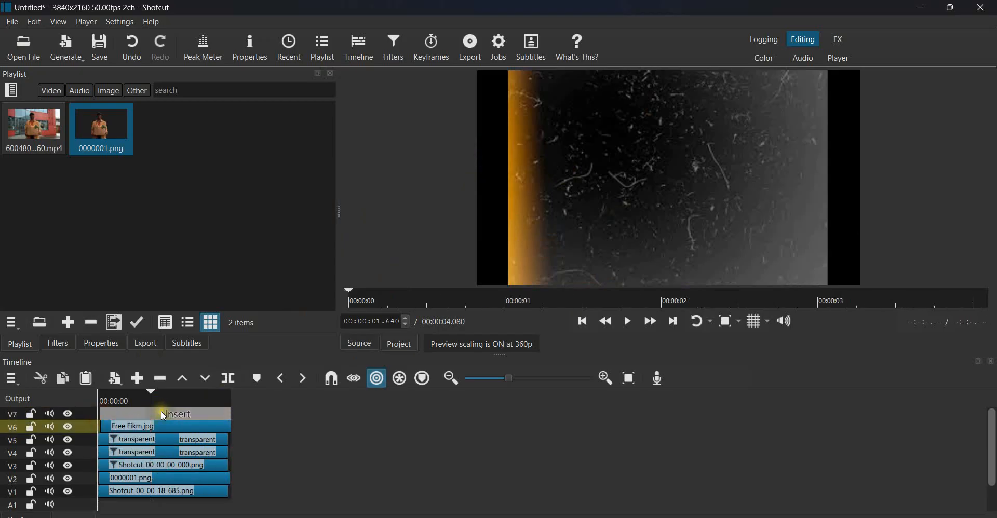
Step: Add a Size, Position & Rotate filter to the Free Fikm.jpg clip and set its zoom to 130%
{"action": "left_click", "coordinate": [57, 343]}
{"action": "left_click", "coordinate": [14, 200]}
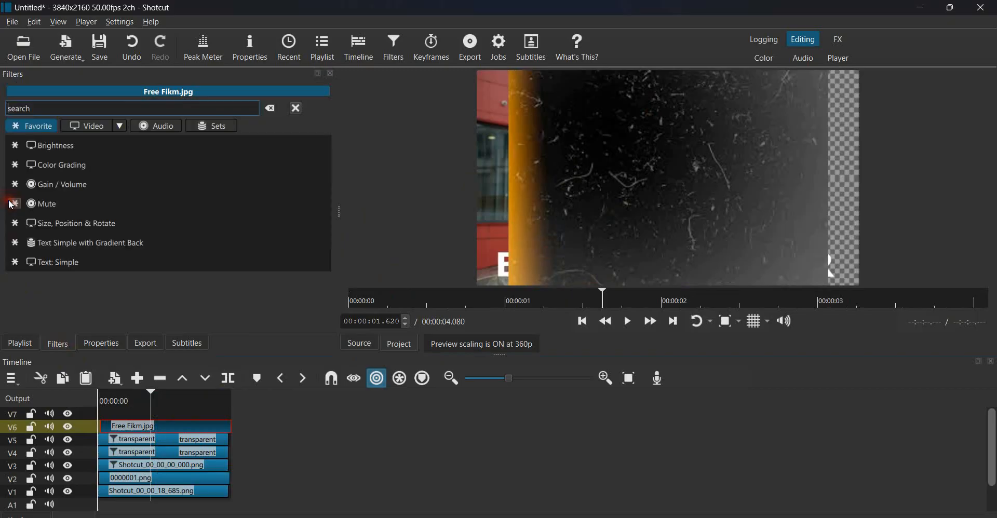
{"action": "left_click", "coordinate": [92, 226]}
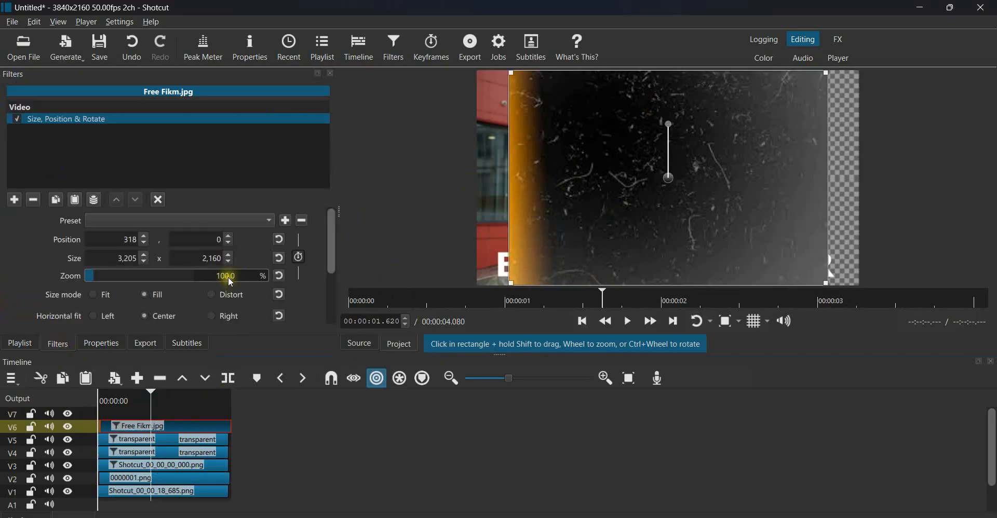
{"action": "left_click", "coordinate": [226, 280]}
{"action": "key", "text": "BackSpace"}
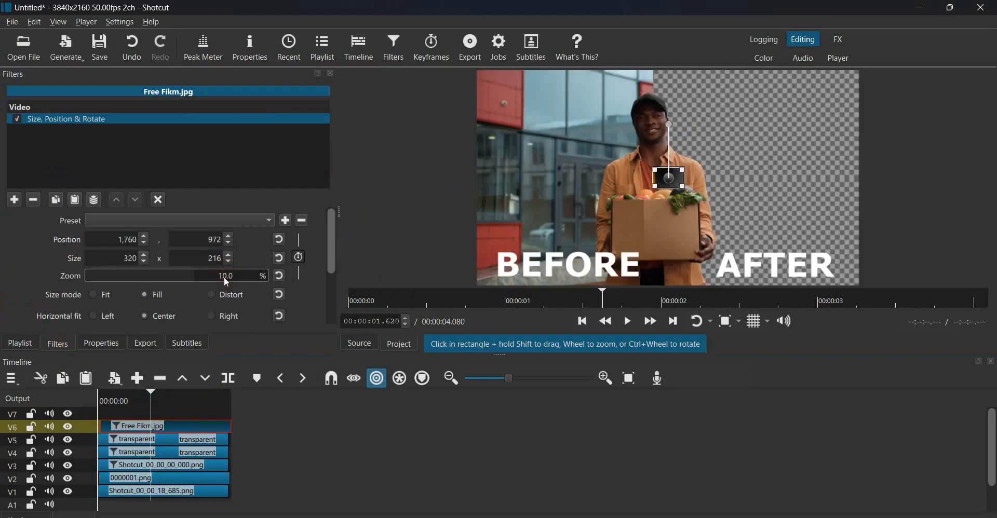
{"action": "type", "text": "3"}
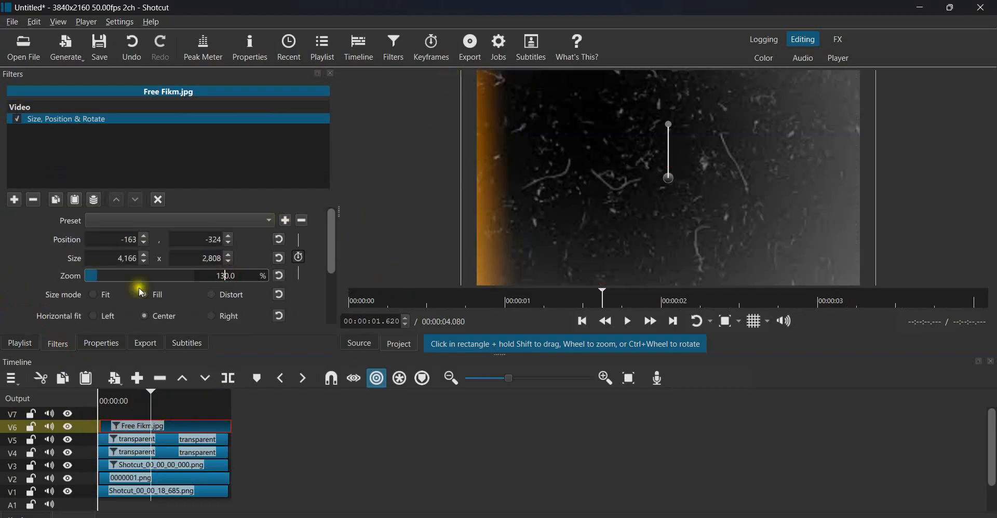
Step: Add a Blend Mode filter to the Free Fikm.jpg clip and set the blend mode to Screen
{"action": "left_click", "coordinate": [14, 200]}
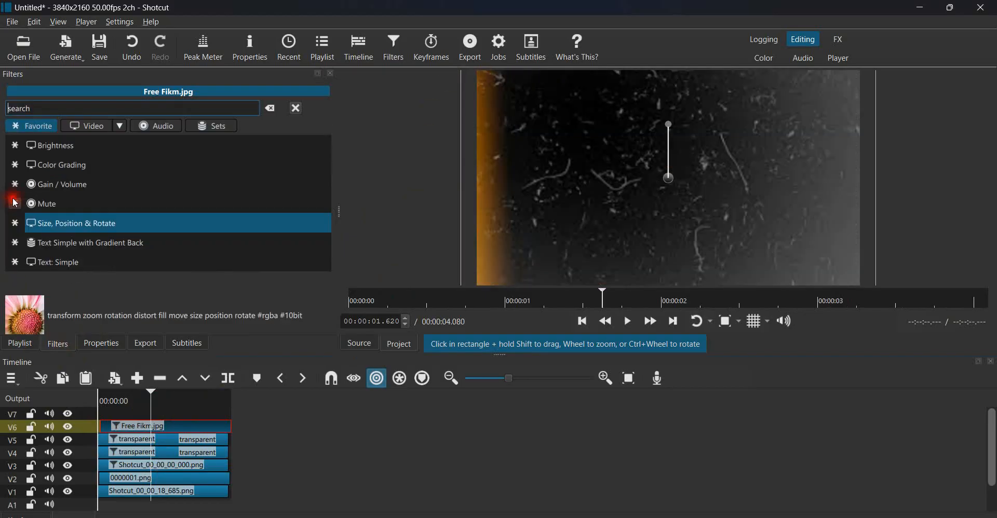
{"action": "type", "text": "BLE"}
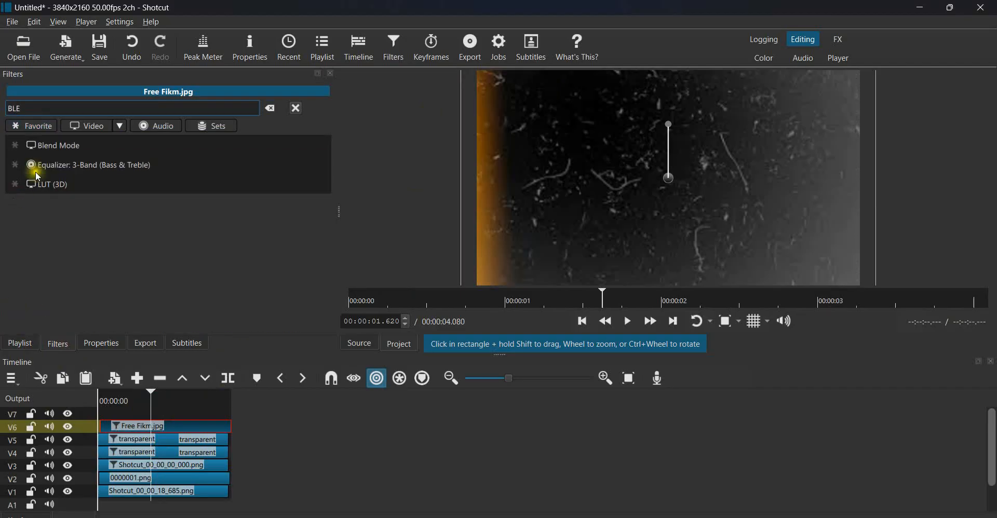
{"action": "left_click", "coordinate": [47, 152]}
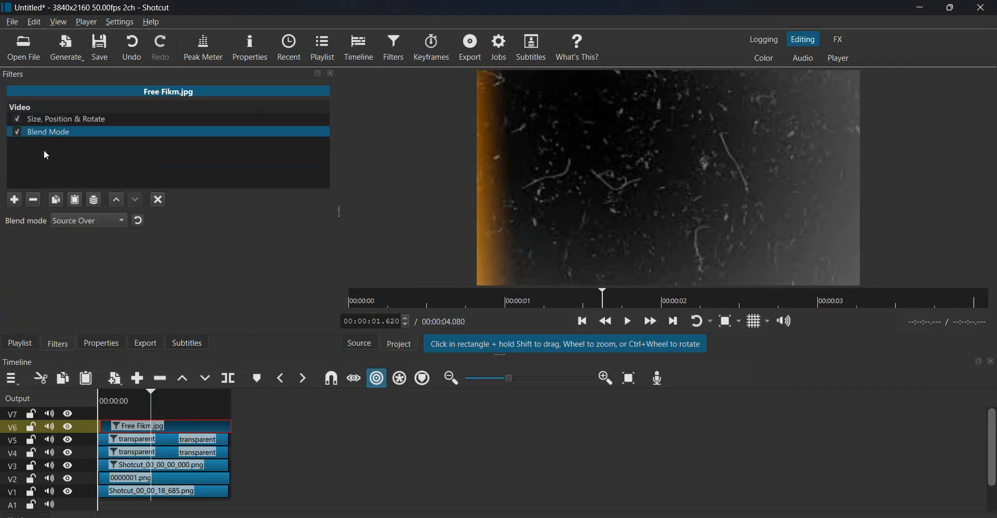
{"action": "left_click", "coordinate": [85, 220]}
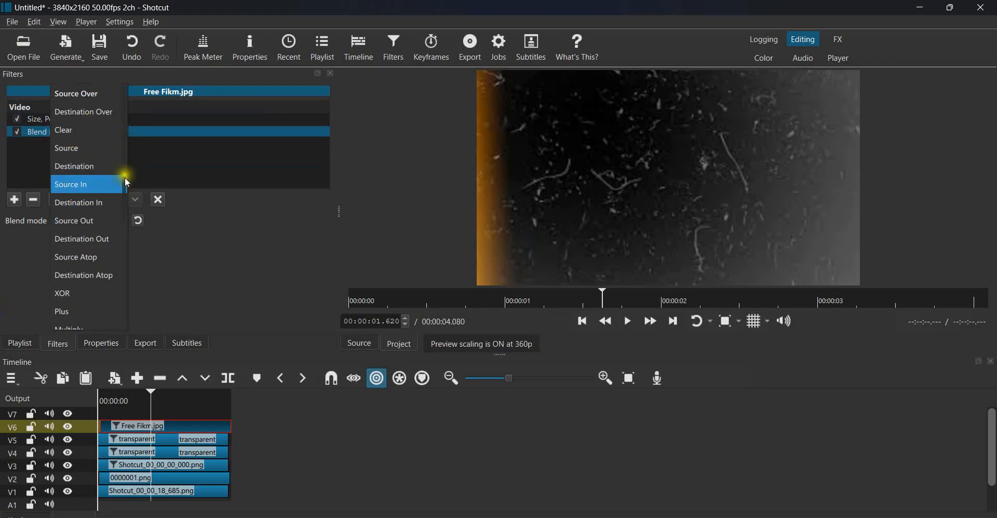
{"action": "left_click_drag", "start_coordinate": [126, 178], "coordinate": [128, 241]}
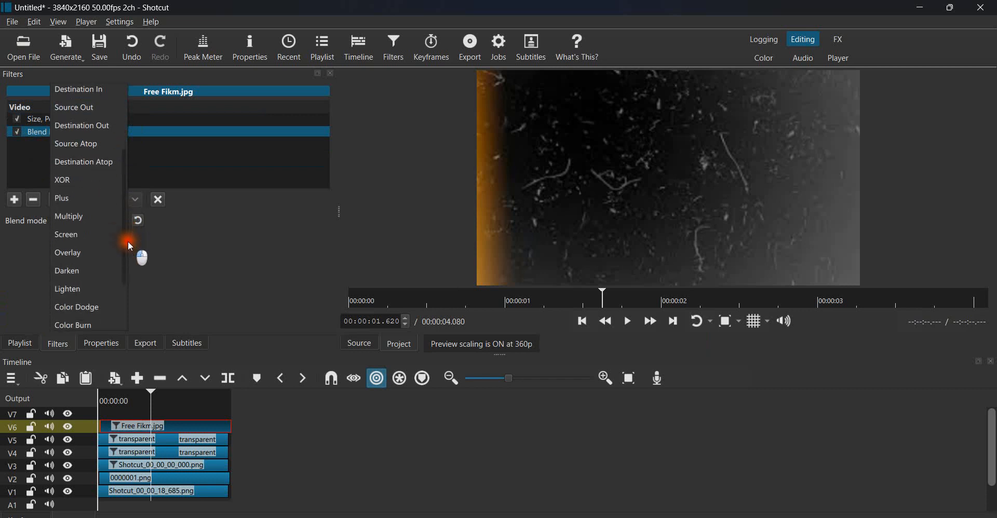
{"action": "left_click", "coordinate": [89, 230]}
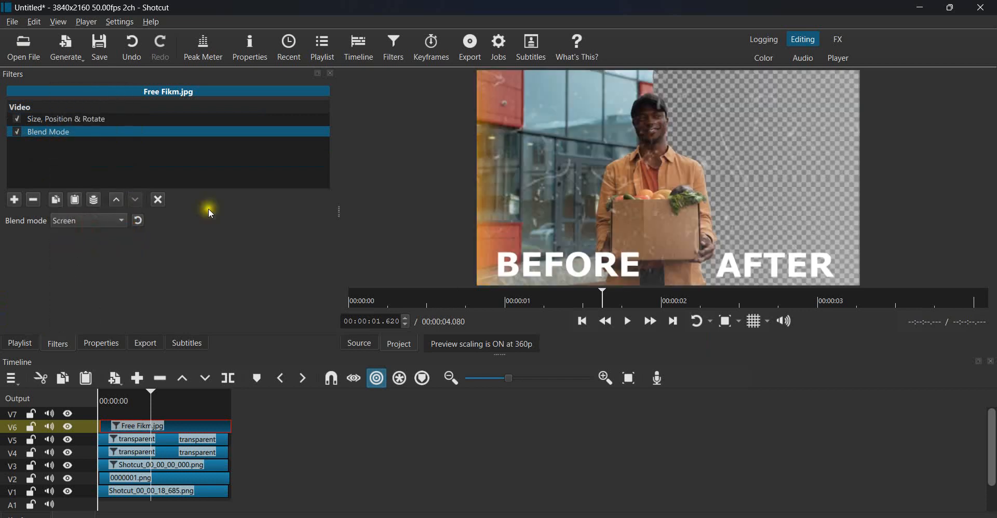
Step: Add an Opacity filter to the Free Fikm.jpg clip and set its level to 88%
{"action": "left_click", "coordinate": [16, 199]}
{"action": "type", "text": "opa"}
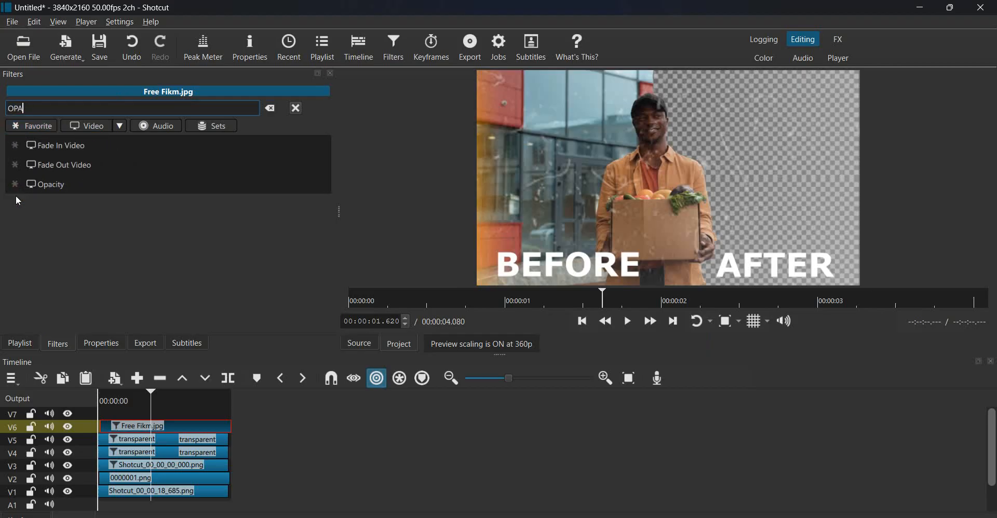
{"action": "left_click", "coordinate": [63, 184]}
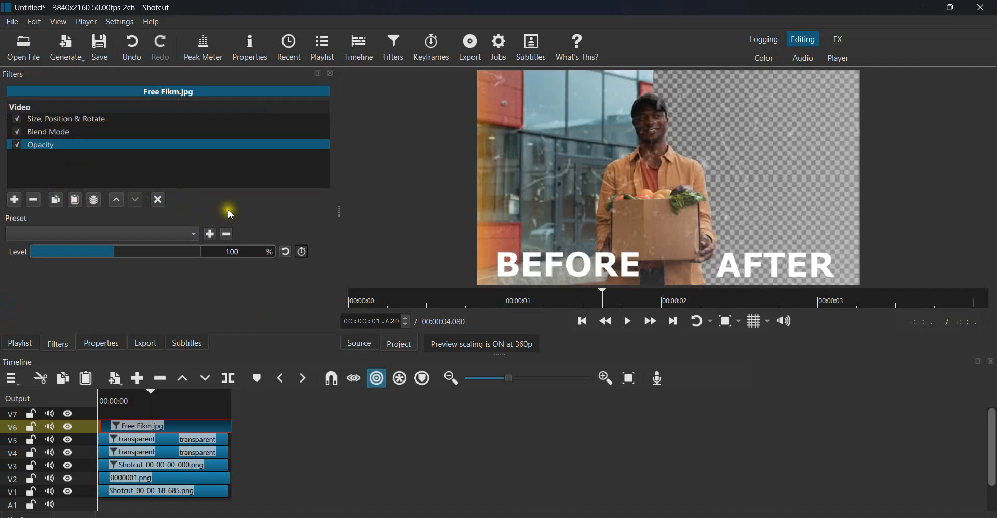
{"action": "left_click", "coordinate": [67, 254]}
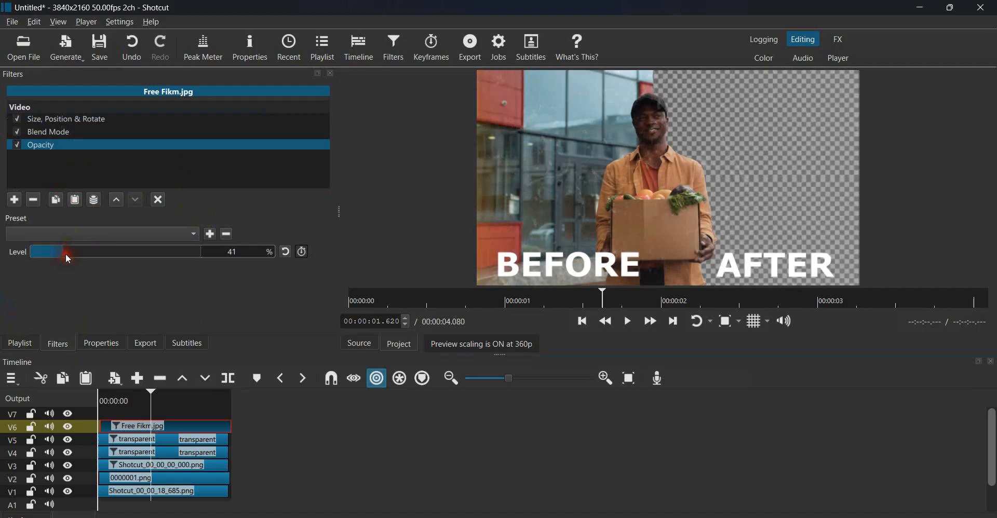
{"action": "left_click_drag", "start_coordinate": [66, 253], "coordinate": [90, 254]}
{"action": "left_click", "coordinate": [97, 255]}
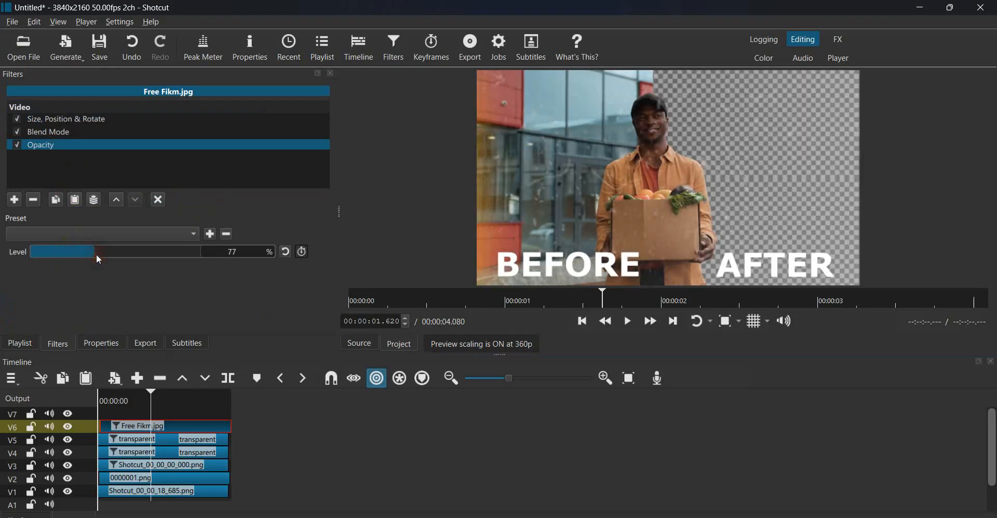
{"action": "left_click", "coordinate": [106, 255]}
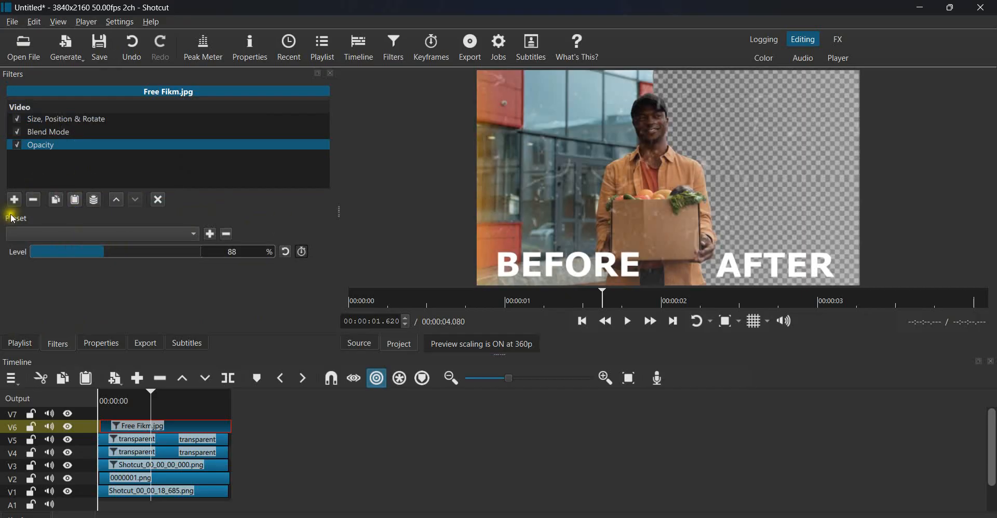
Step: Add a Crop: Rectangle filter to the Free Fikm.jpg overlay with a 6.8% corner radius, and narrow the crop from its right edge to 467 wide
{"action": "left_click", "coordinate": [18, 199]}
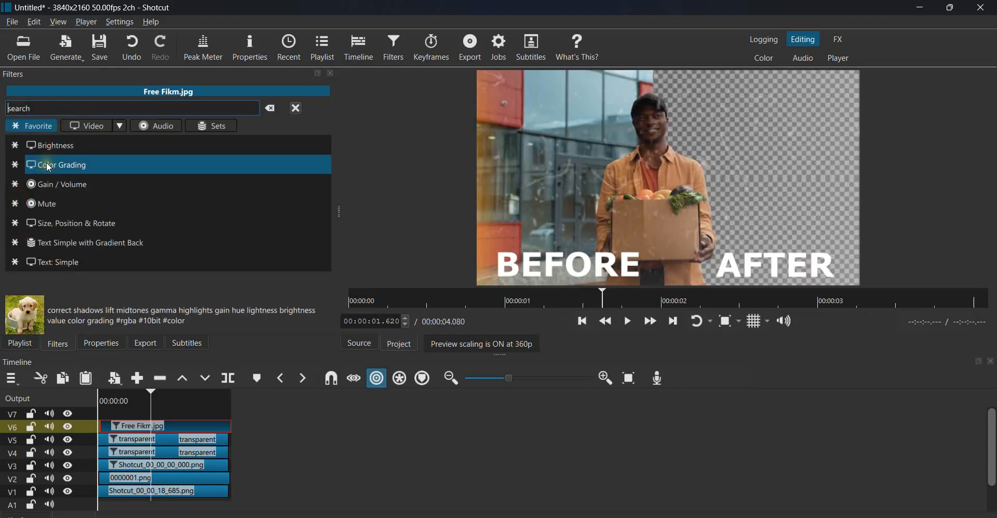
{"action": "type", "text": "CROP"}
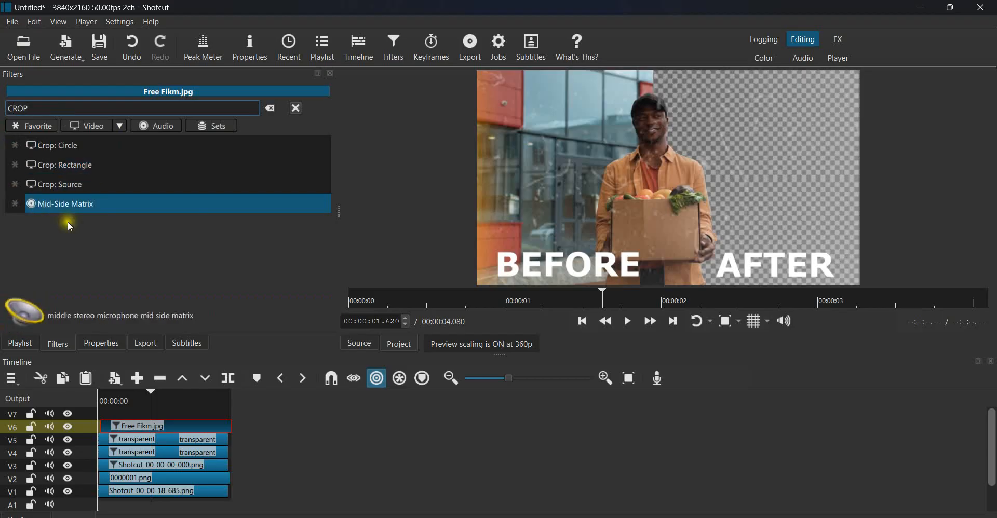
{"action": "left_click", "coordinate": [93, 163]}
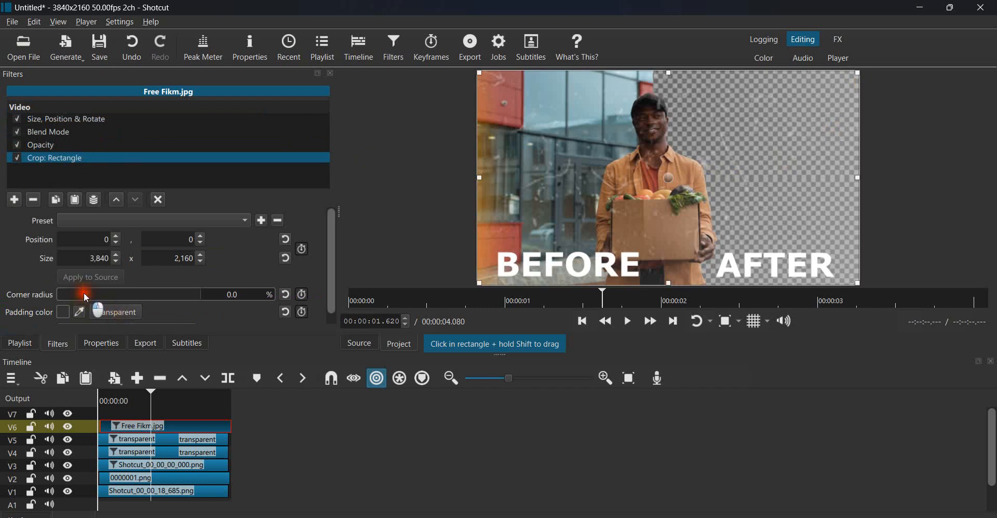
{"action": "left_click_drag", "start_coordinate": [83, 296], "coordinate": [123, 295]}
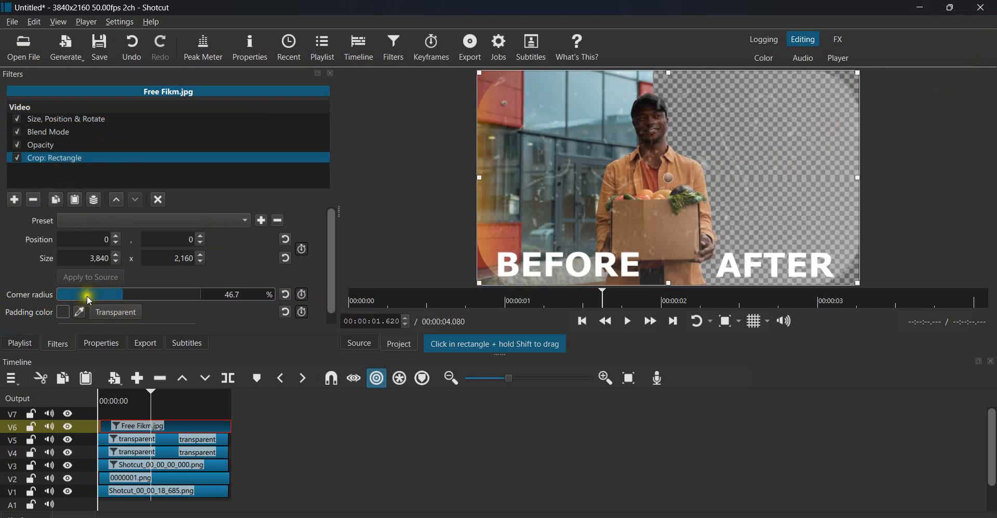
{"action": "left_click_drag", "start_coordinate": [86, 295], "coordinate": [67, 298]}
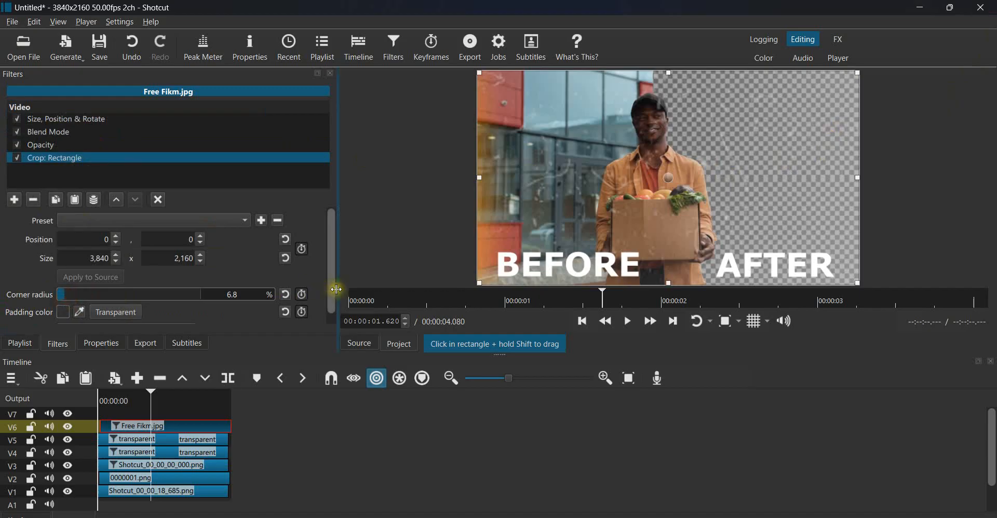
{"action": "left_click_drag", "start_coordinate": [331, 284], "coordinate": [324, 245]}
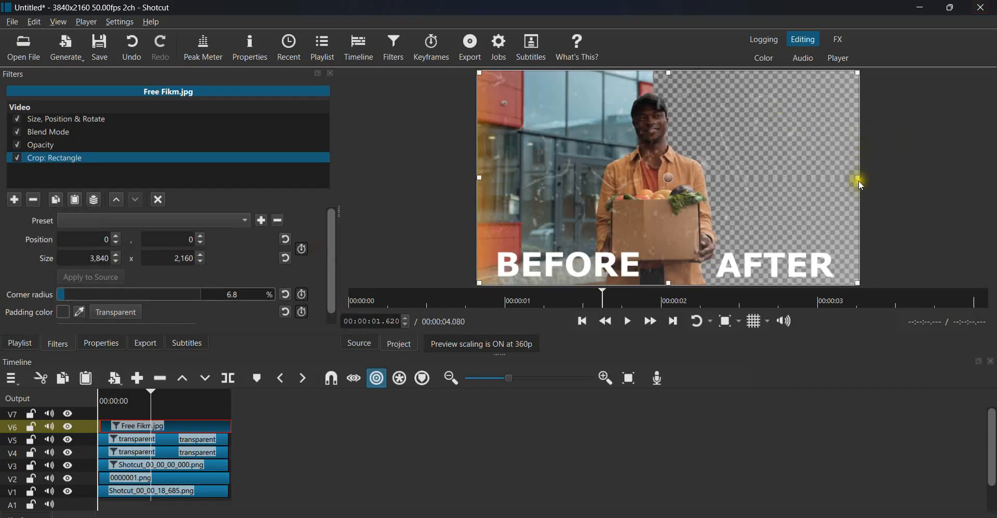
{"action": "left_click_drag", "start_coordinate": [858, 179], "coordinate": [515, 63]}
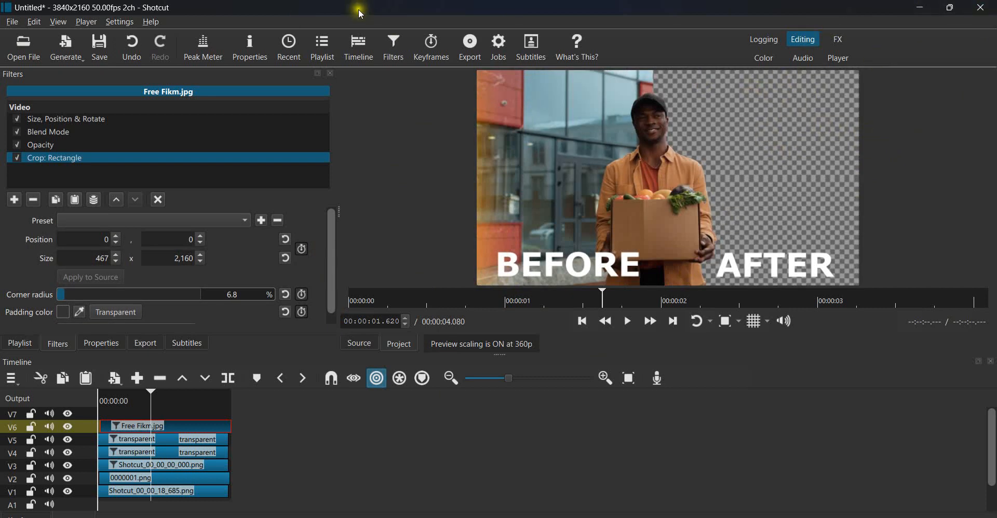
Step: Search the Downloads folder in File Explorer for "SHOT" to find the texture image
{"action": "left_click", "coordinate": [20, 344]}
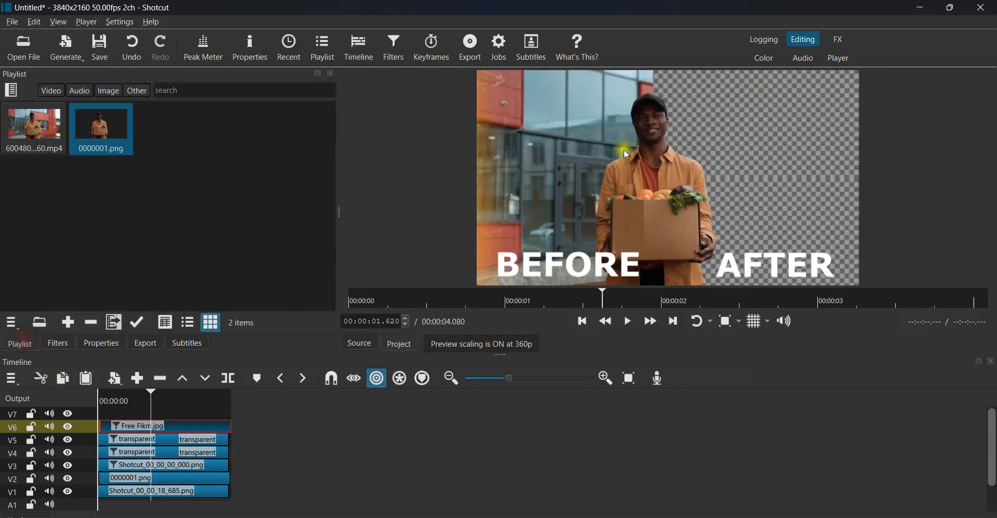
{"action": "left_click", "coordinate": [534, 515]}
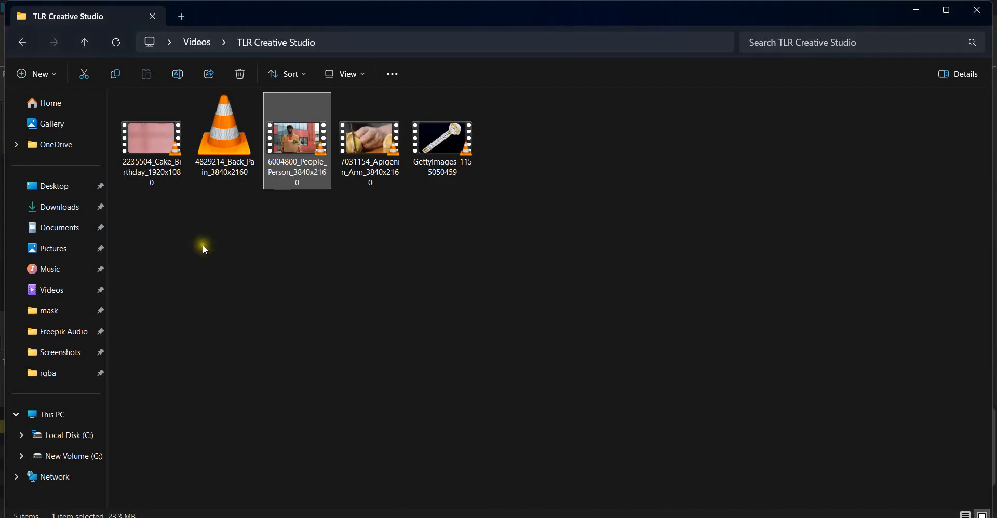
{"action": "left_click", "coordinate": [63, 207]}
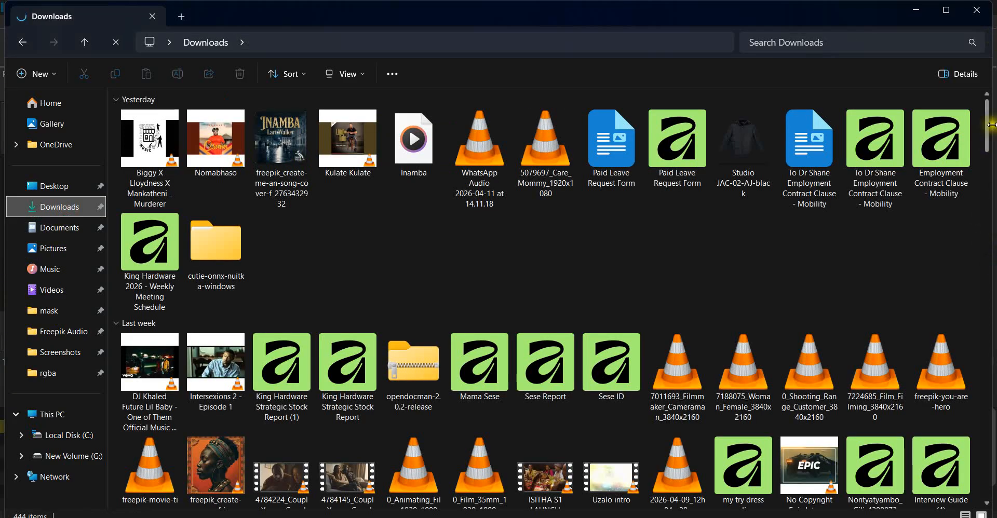
{"action": "left_click_drag", "start_coordinate": [991, 128], "coordinate": [993, 328]}
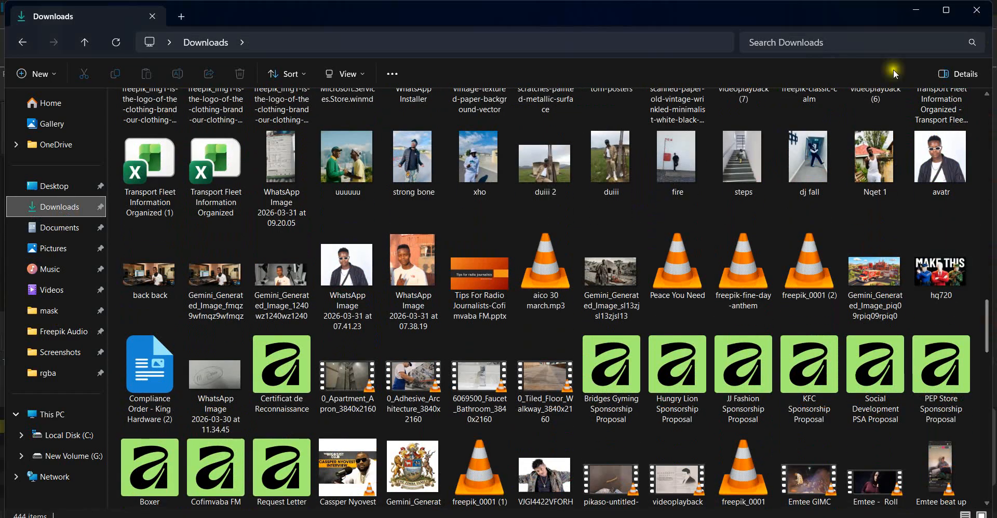
{"action": "left_click", "coordinate": [838, 40]}
{"action": "type", "text": "SHOT"}
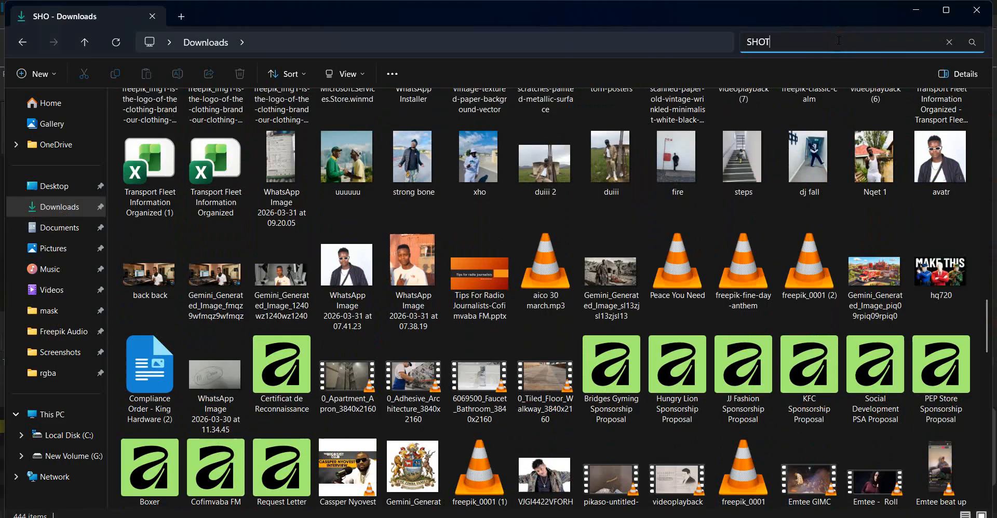
{"action": "key", "text": "Return"}
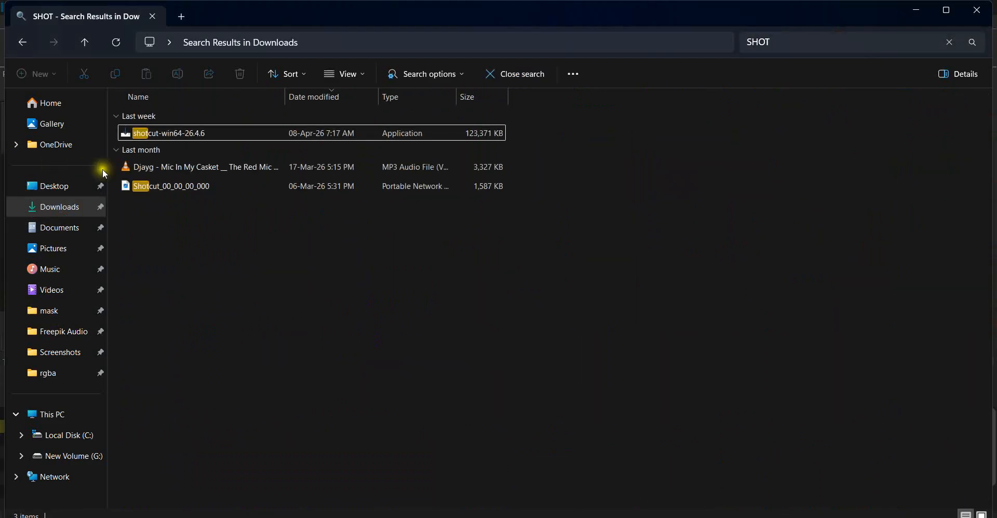
Step: Bring Shotcut_00_00_00_000.png from Downloads into Shotcut and place it on a new track V7 above the Free Fikm.jpg clip
{"action": "left_click", "coordinate": [174, 188]}
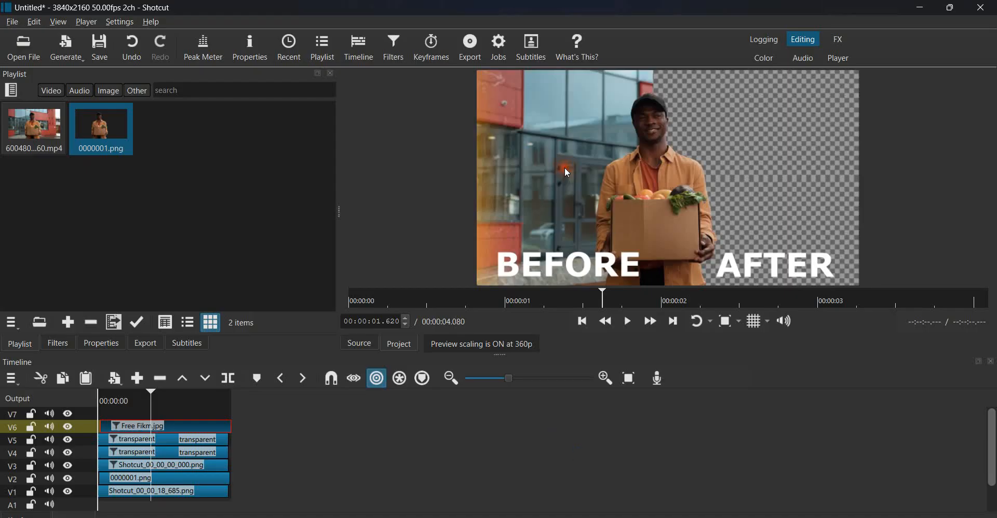
{"action": "left_click_drag", "start_coordinate": [607, 149], "coordinate": [101, 415]}
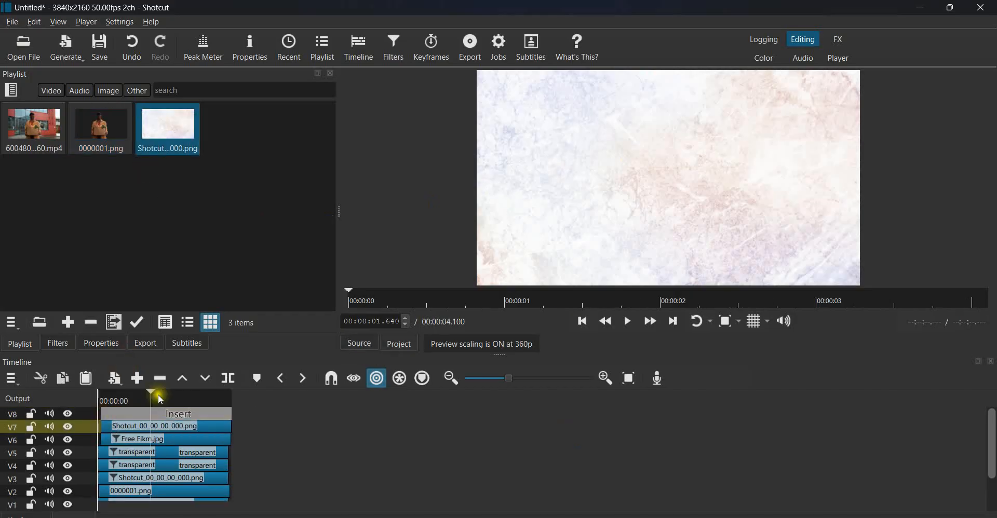
{"action": "left_click", "coordinate": [139, 400]}
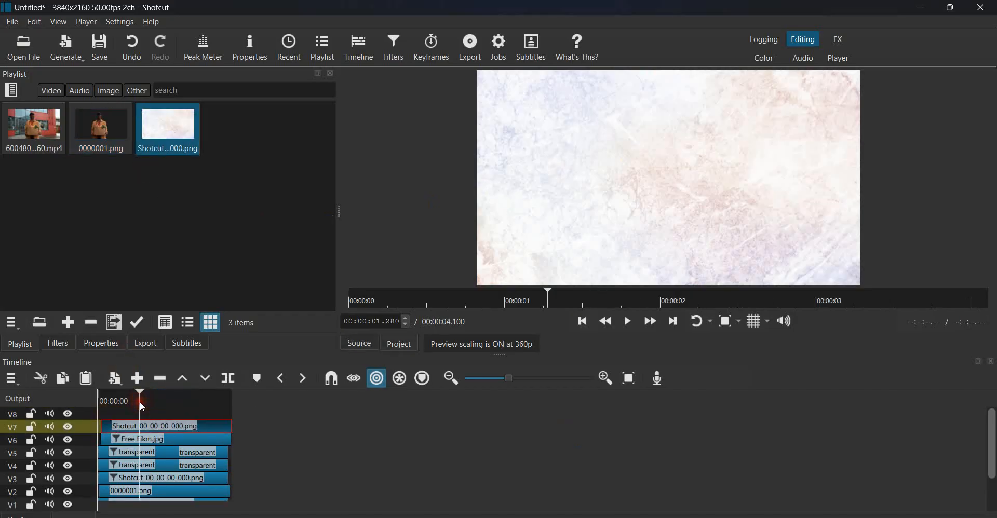
Step: Add a Blend Mode filter to the Shotcut_00_00_00_000.png texture clip on V7 and set the blend mode to Multiply
{"action": "left_click", "coordinate": [57, 344]}
{"action": "left_click", "coordinate": [14, 200]}
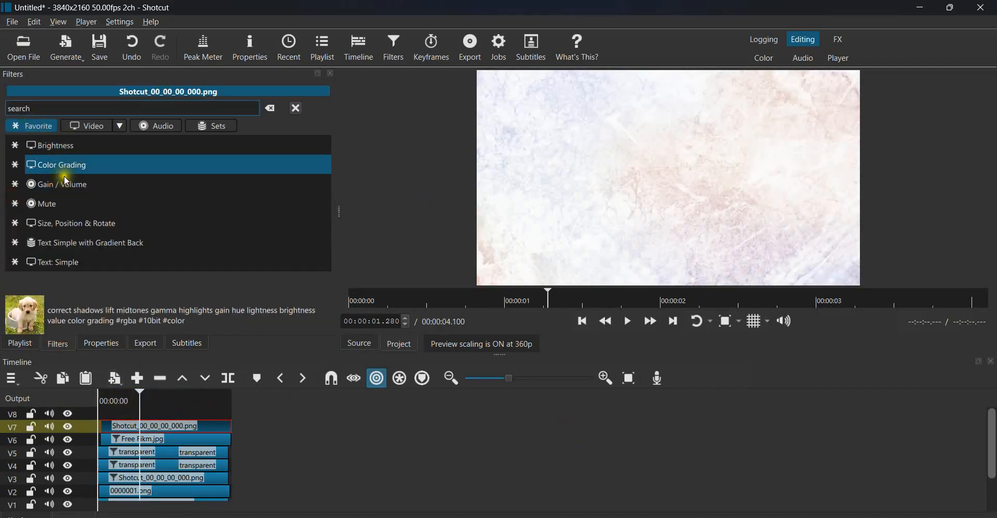
{"action": "type", "text": "BLW"}
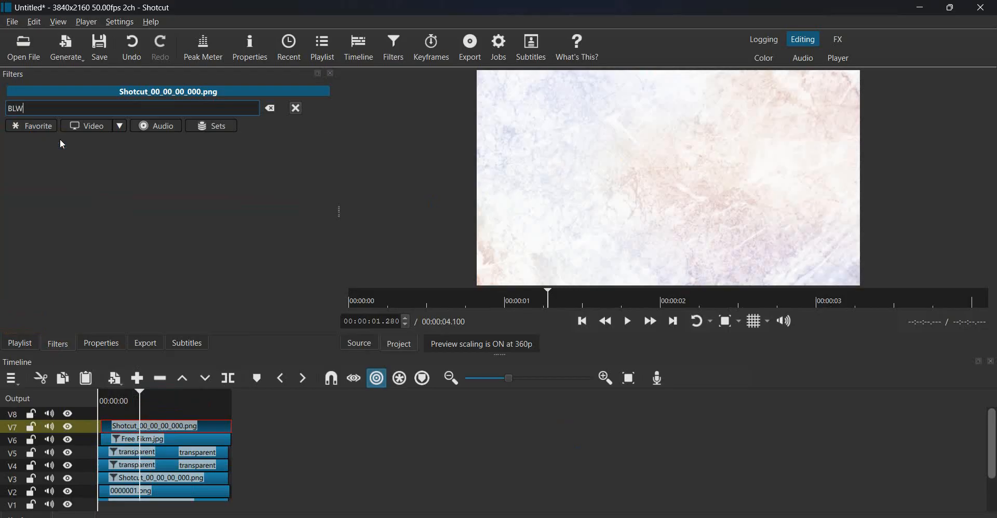
{"action": "key", "text": "BackSpace"}
{"action": "type", "text": "END"}
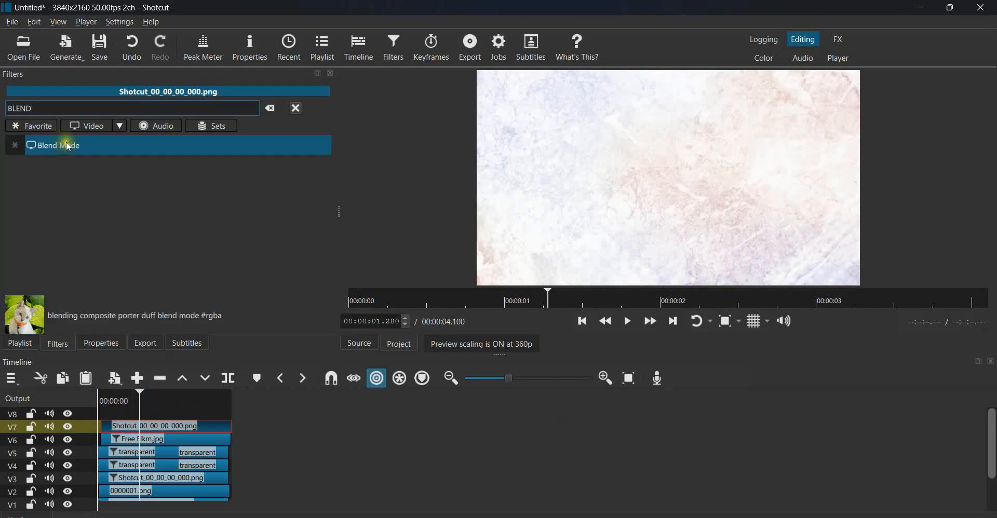
{"action": "left_click", "coordinate": [67, 141]}
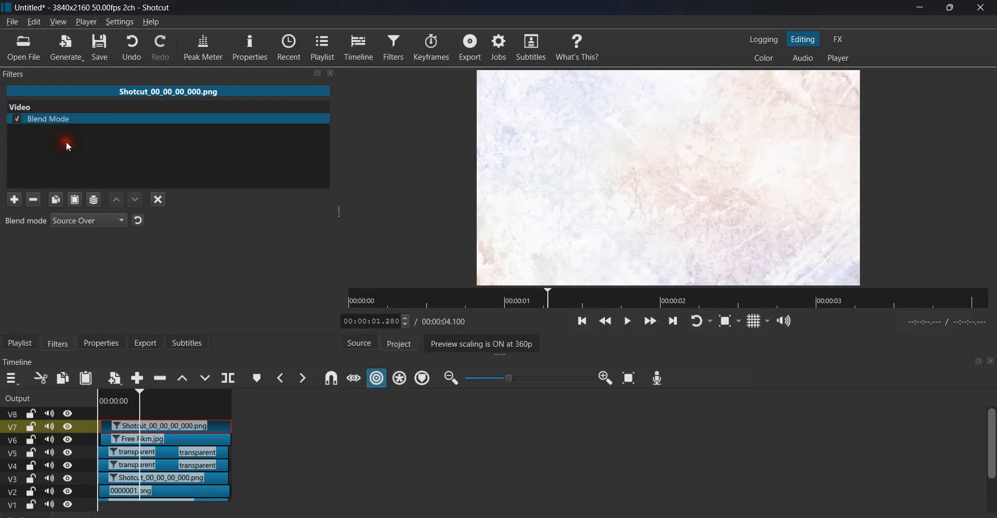
{"action": "left_click", "coordinate": [76, 218]}
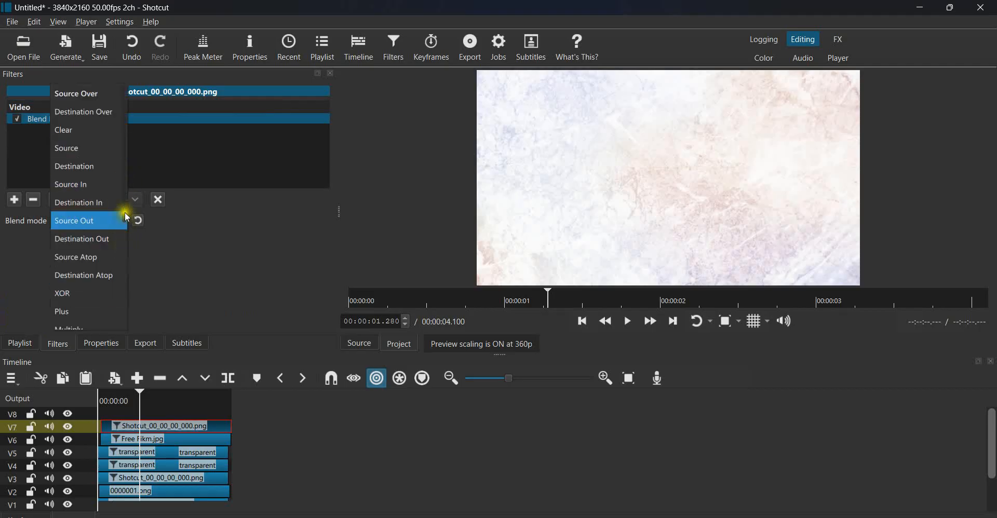
{"action": "left_click_drag", "start_coordinate": [124, 209], "coordinate": [126, 230]}
{"action": "scroll", "coordinate": [125, 257], "scroll_direction": "down", "scroll_amount": 1}
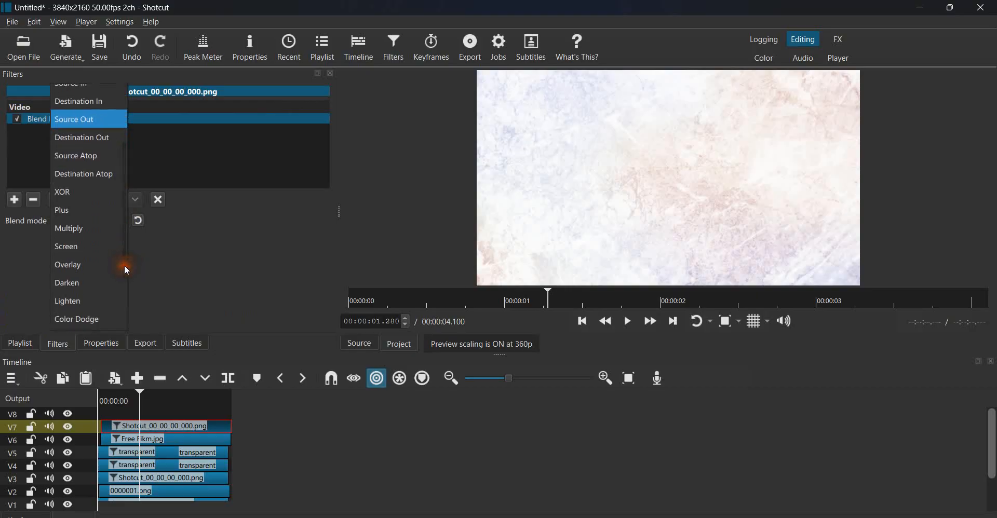
{"action": "left_click", "coordinate": [90, 229]}
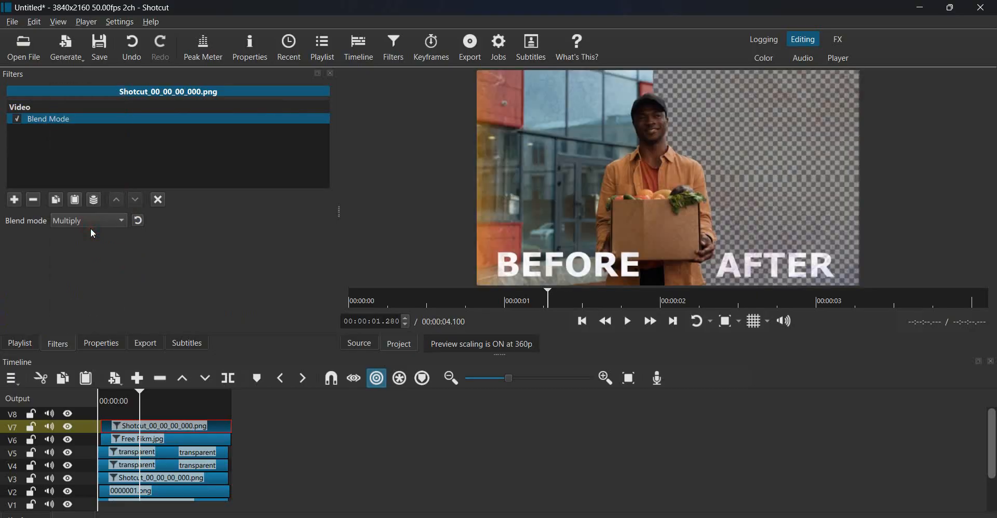
{"action": "left_click", "coordinate": [39, 199]}
Step: Capture a screen snip of the blue "tile short" file icon in the Videos folder, and return to Shotcut
{"action": "left_click", "coordinate": [533, 517]}
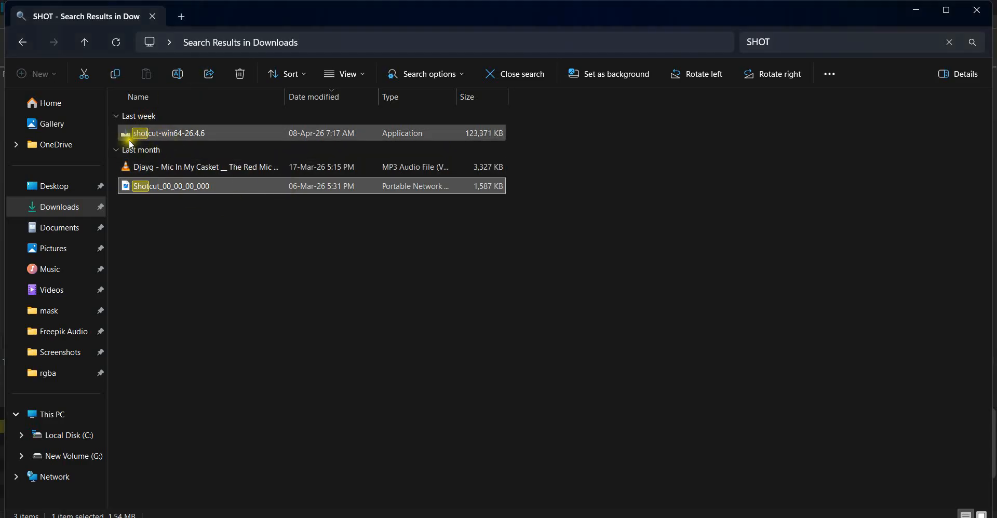
{"action": "left_click", "coordinate": [61, 188]}
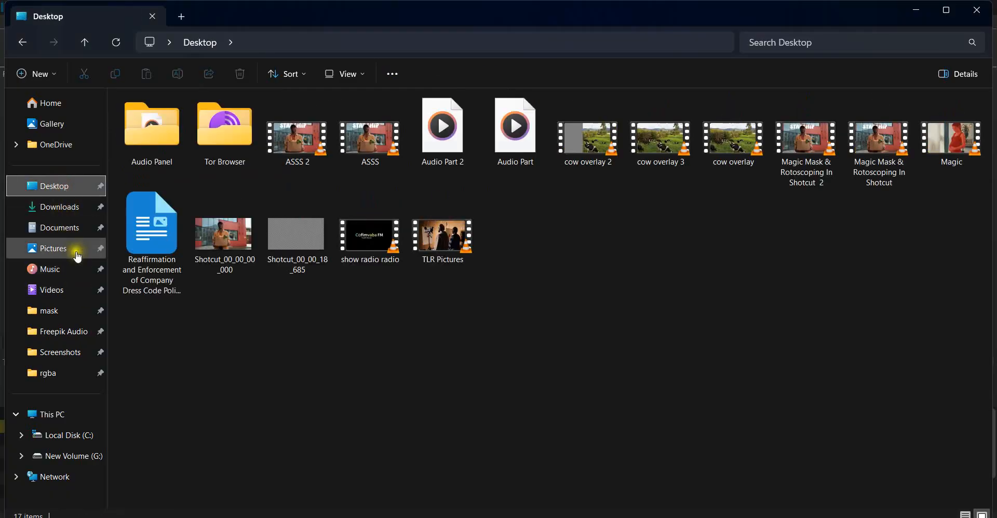
{"action": "left_click", "coordinate": [57, 301]}
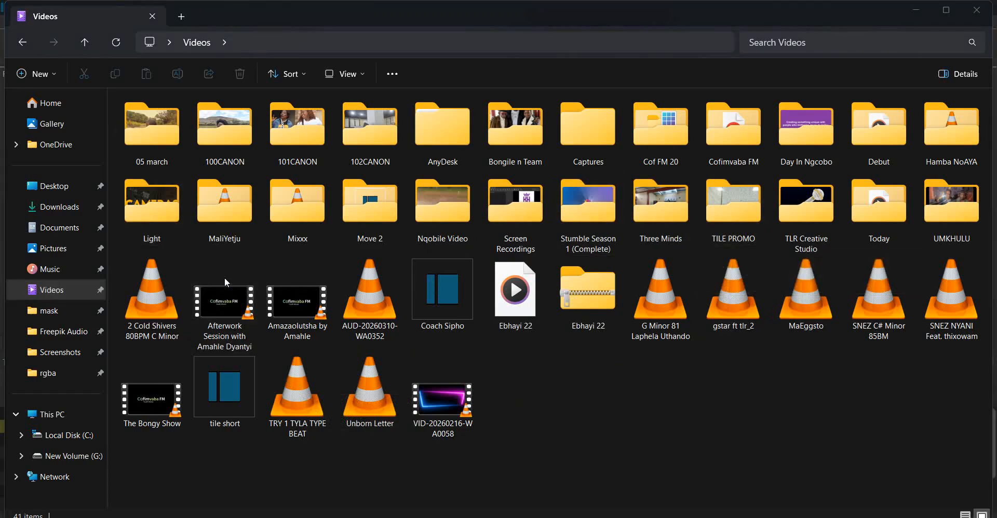
{"action": "key", "text": "super+shift+s"}
{"action": "left_click_drag", "start_coordinate": [203, 370], "coordinate": [245, 404]}
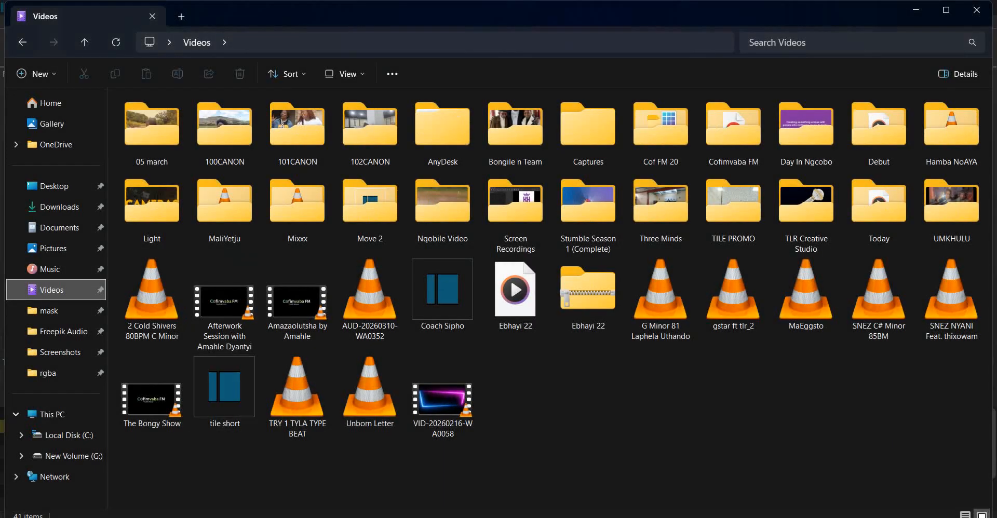
{"action": "left_click", "coordinate": [590, 517]}
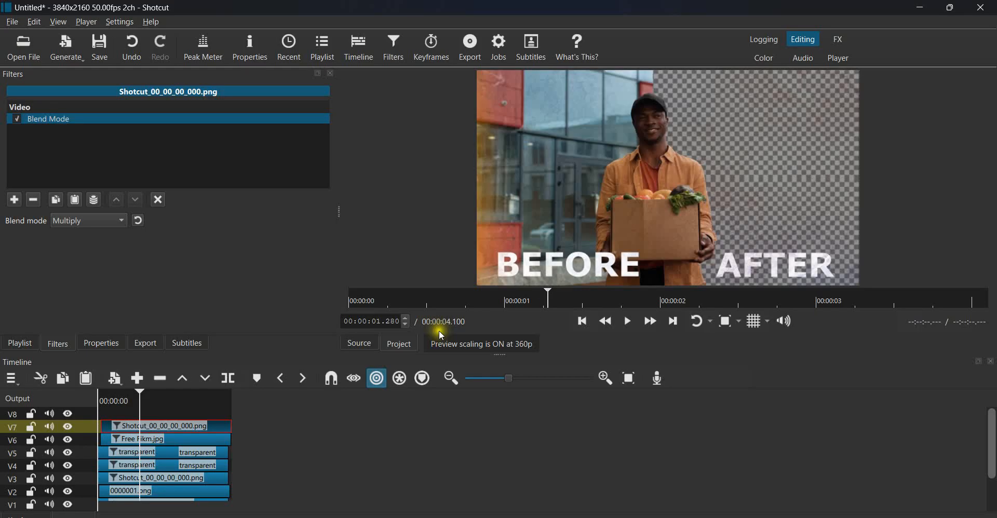
Step: Open Screenshot 2026-04-12 122150.png from Pictures > Screenshots and place it on a new track V8 above the texture clip
{"action": "left_click", "coordinate": [21, 344]}
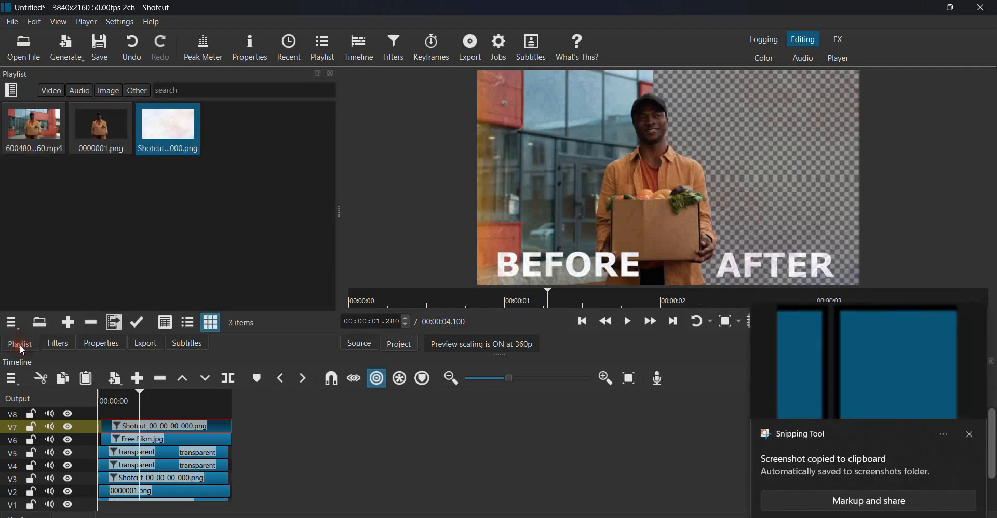
{"action": "left_click", "coordinate": [33, 46]}
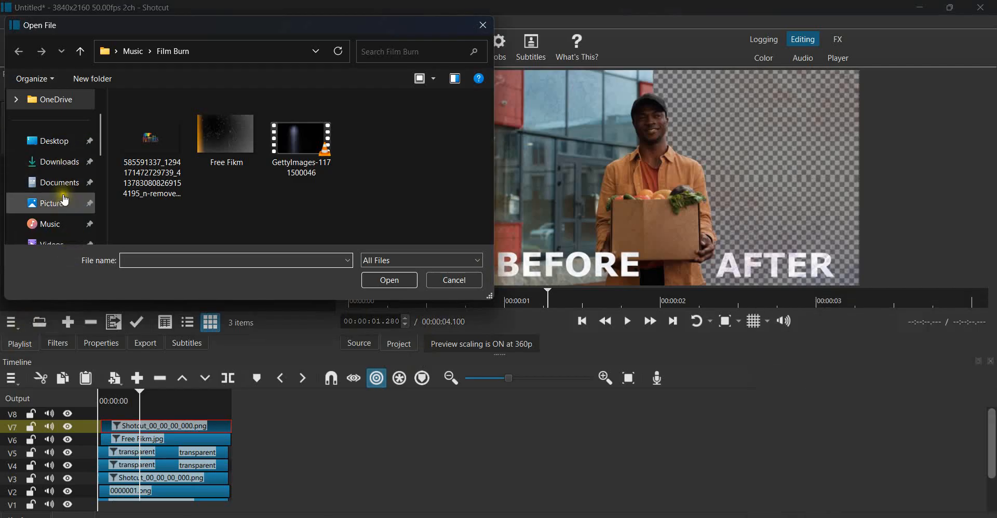
{"action": "left_click", "coordinate": [64, 200]}
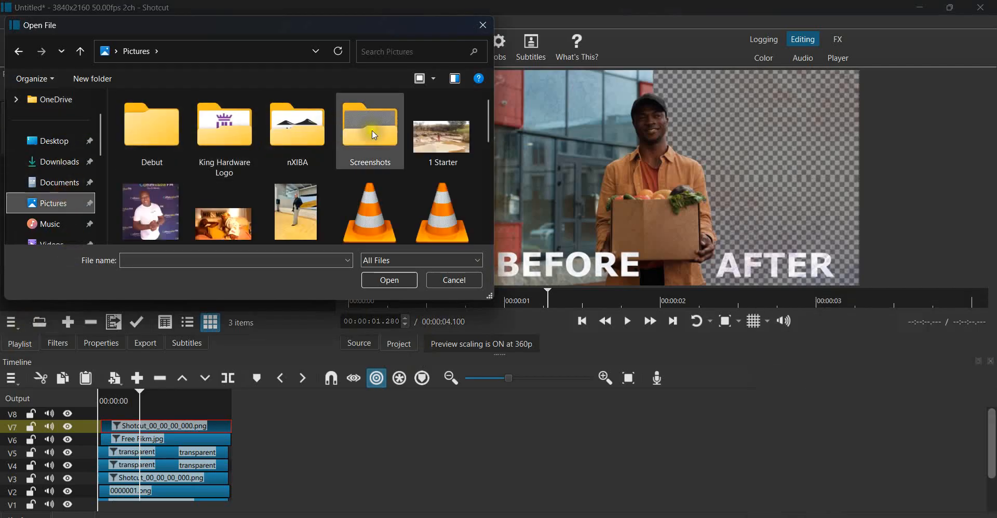
{"action": "double_click", "coordinate": [370, 139]}
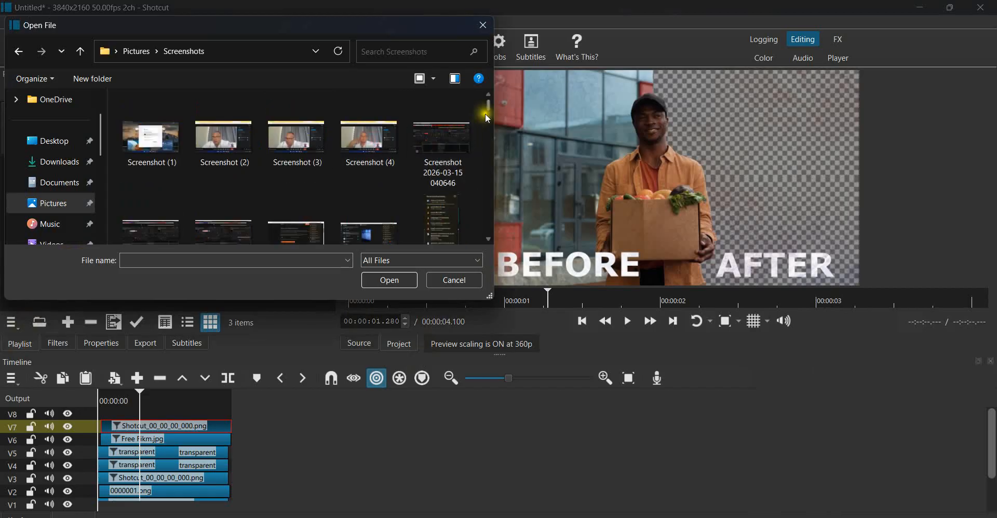
{"action": "left_click_drag", "start_coordinate": [488, 109], "coordinate": [496, 246]}
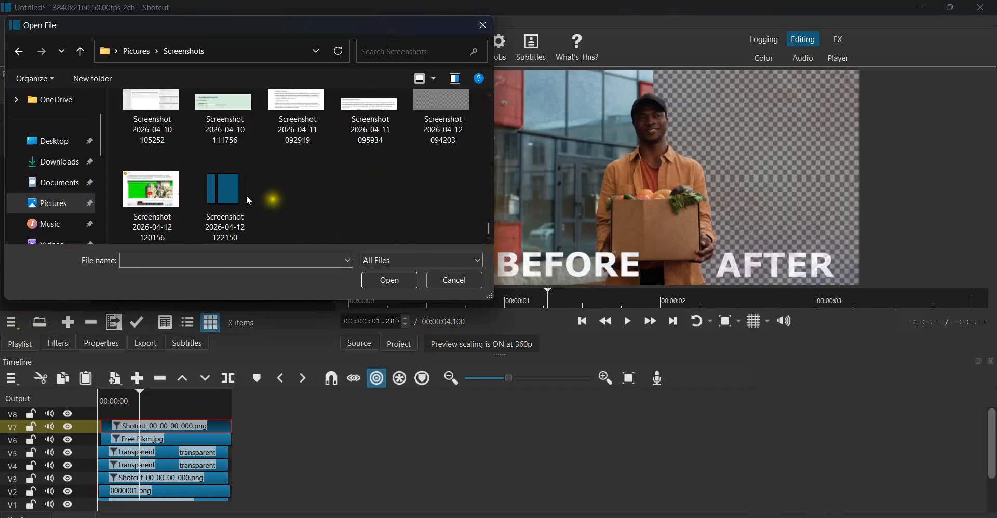
{"action": "left_click", "coordinate": [215, 205]}
{"action": "left_click", "coordinate": [399, 283]}
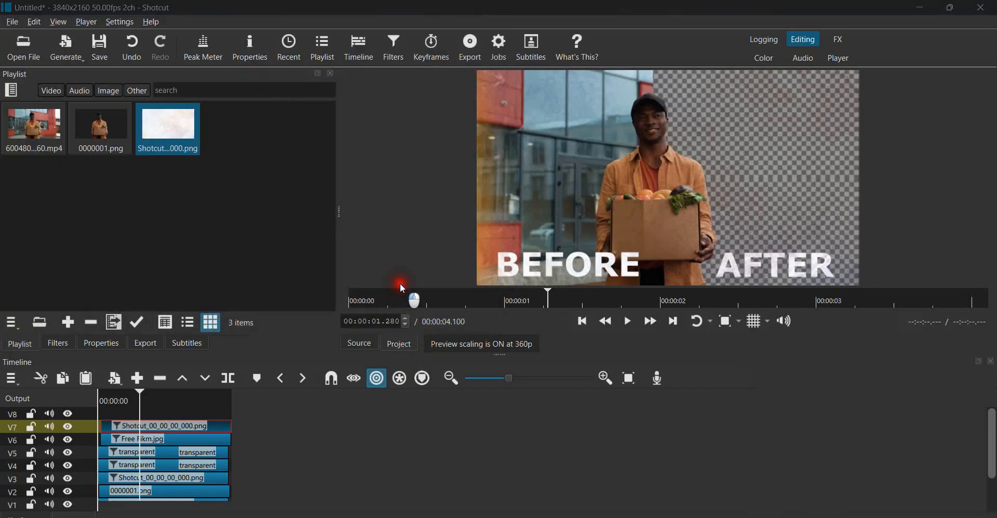
{"action": "left_click_drag", "start_coordinate": [684, 109], "coordinate": [138, 426]}
Step: Add a Mask: Chroma Key filter to the Screenshot 2026-04-12 122150.png clip
{"action": "left_click", "coordinate": [57, 343]}
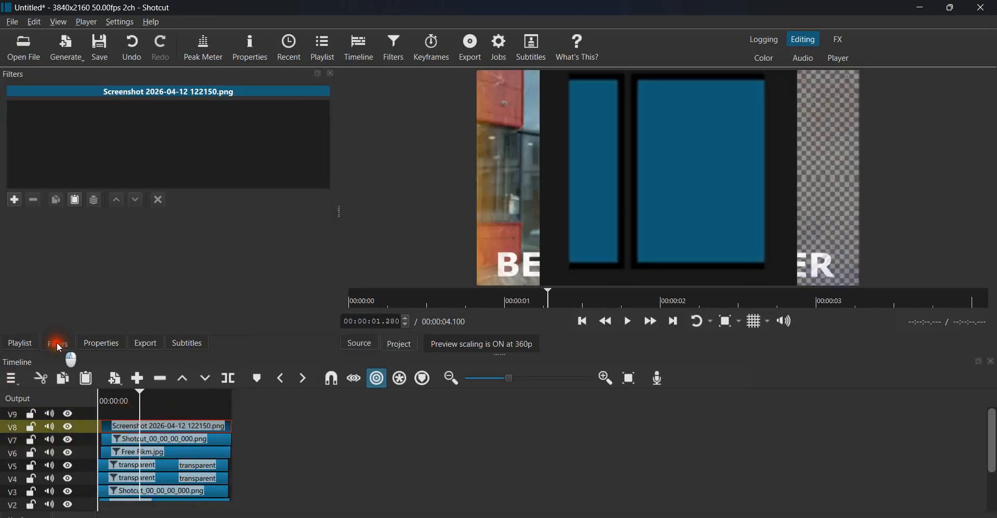
{"action": "left_click", "coordinate": [13, 200]}
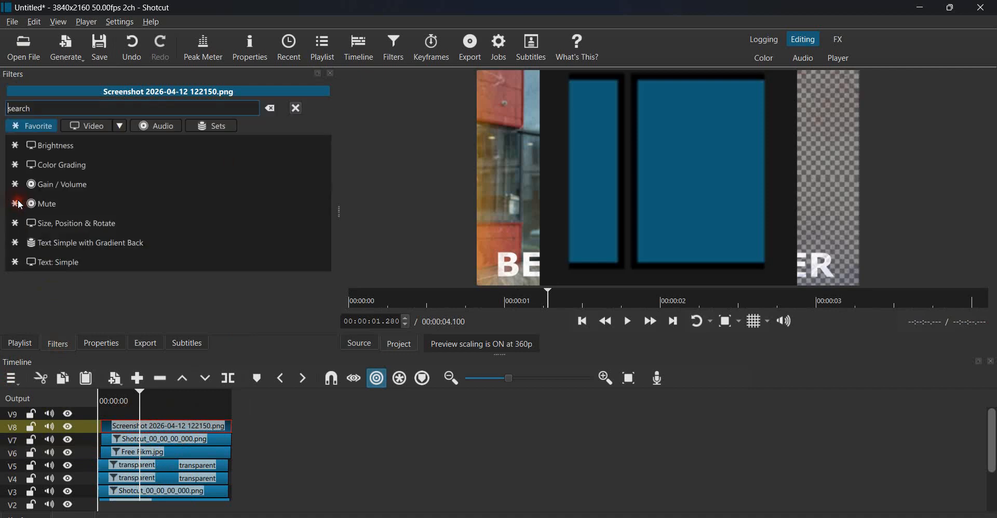
{"action": "type", "text": "CHROM"}
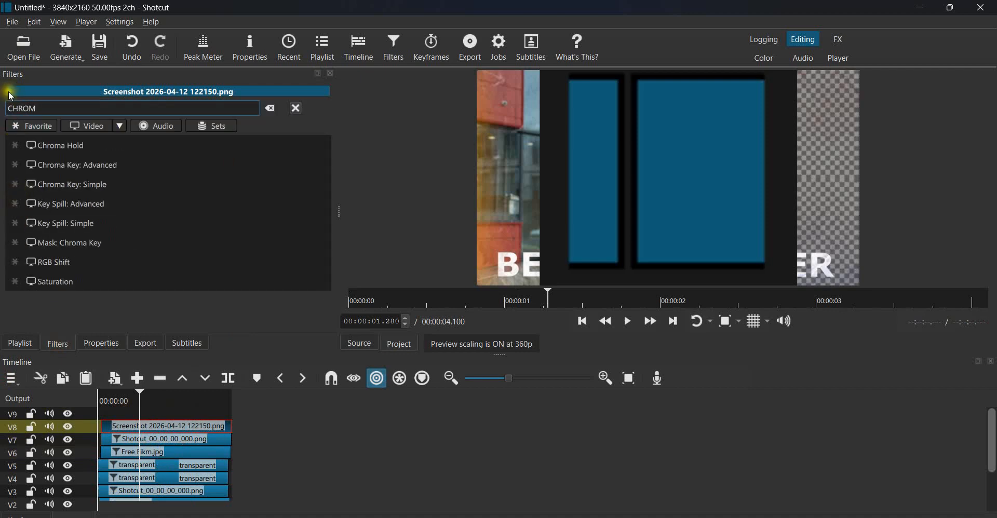
{"action": "left_click", "coordinate": [99, 244]}
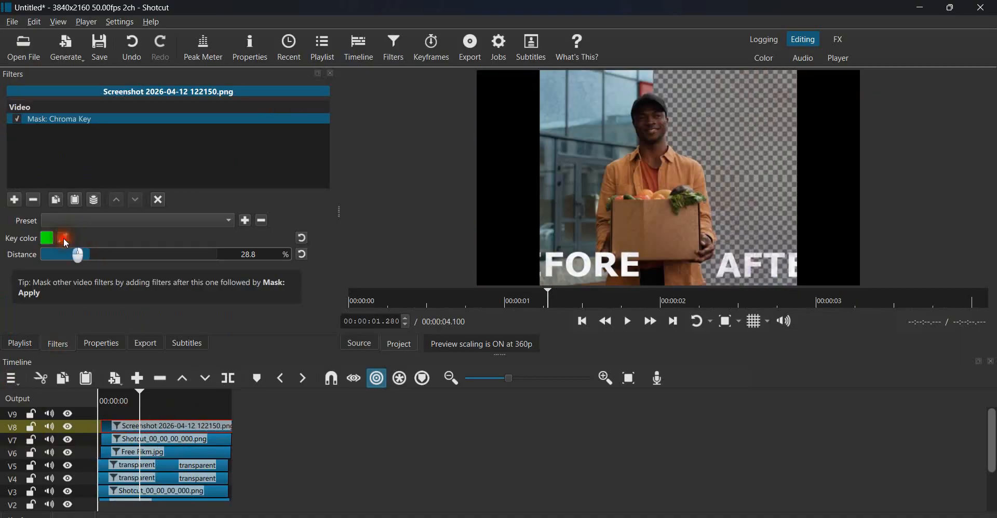
Step: Try sampling the screenshot's dark background as the Mask: Chroma Key color, and revert the key color to green
{"action": "left_click", "coordinate": [63, 238]}
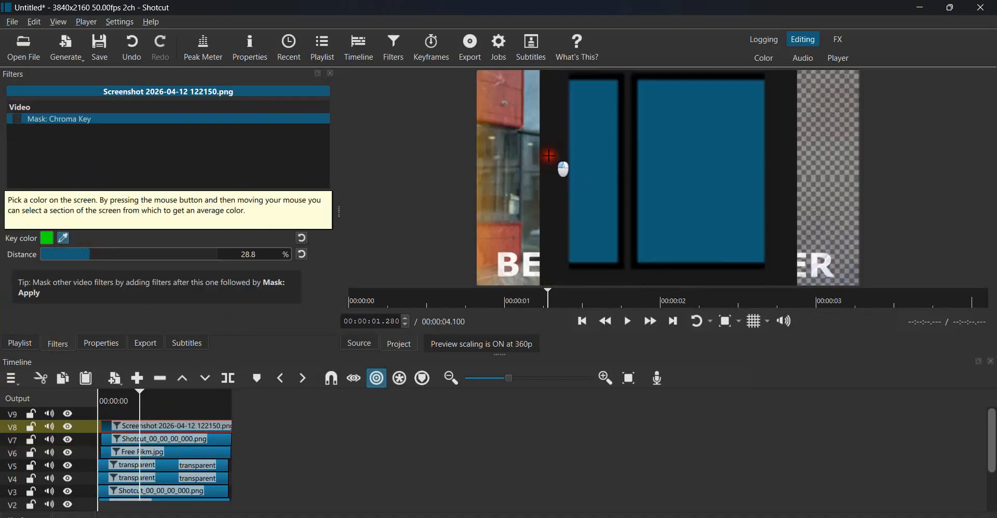
{"action": "left_click_drag", "start_coordinate": [550, 155], "coordinate": [545, 244]}
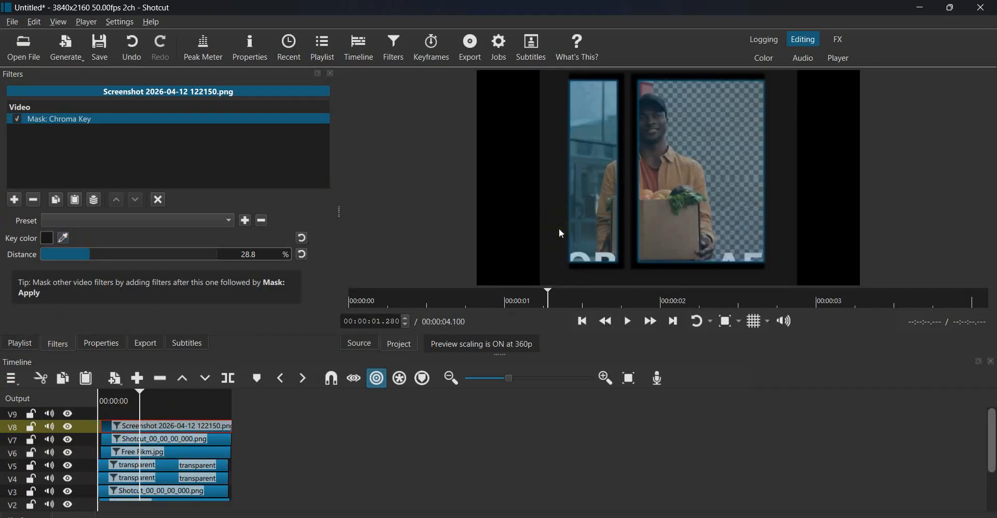
{"action": "left_click", "coordinate": [558, 229]}
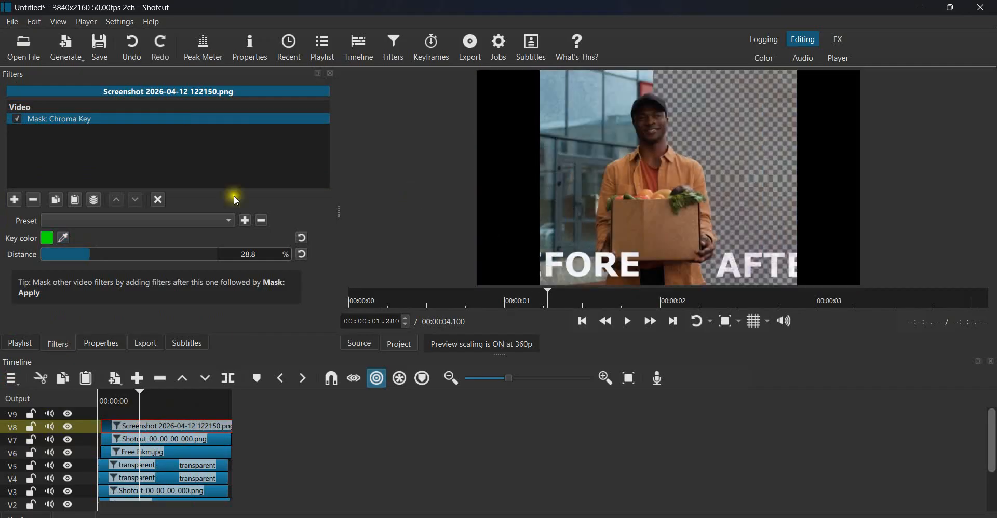
Step: Sample the screenshot's dark background as the Mask: Chroma Key color
{"action": "left_click", "coordinate": [65, 238]}
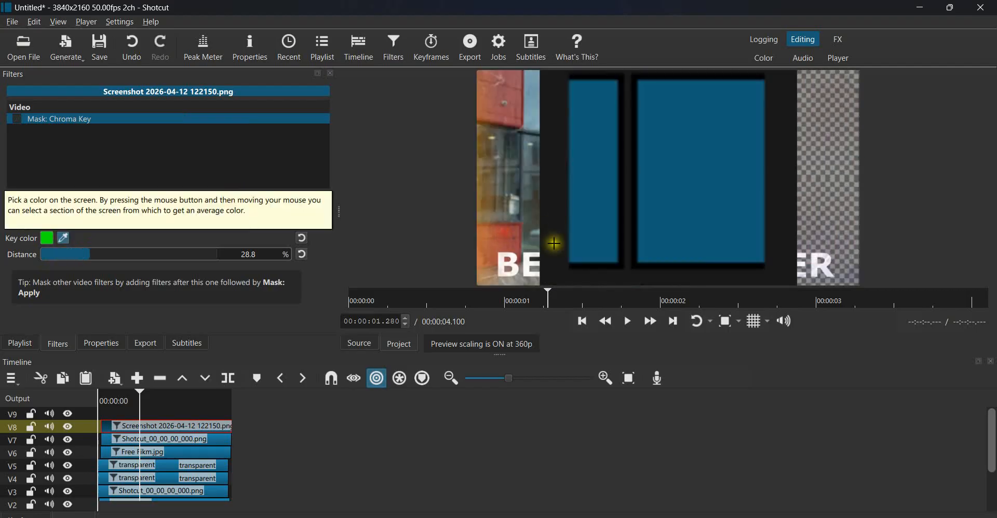
{"action": "left_click", "coordinate": [554, 244]}
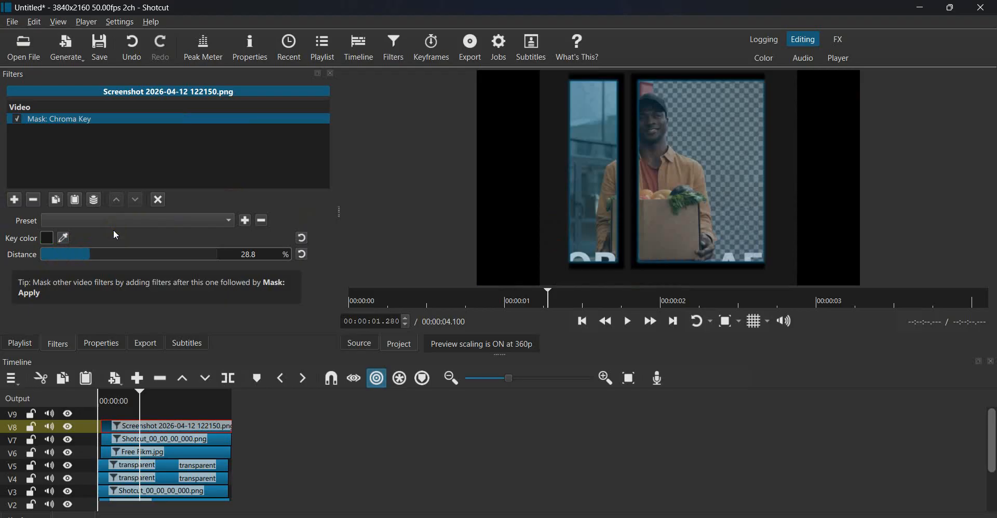
Step: Replace the Mask: Chroma Key filter with Chroma Key: Advanced, using the dark background around the blue icon as the key color
{"action": "left_click", "coordinate": [34, 200]}
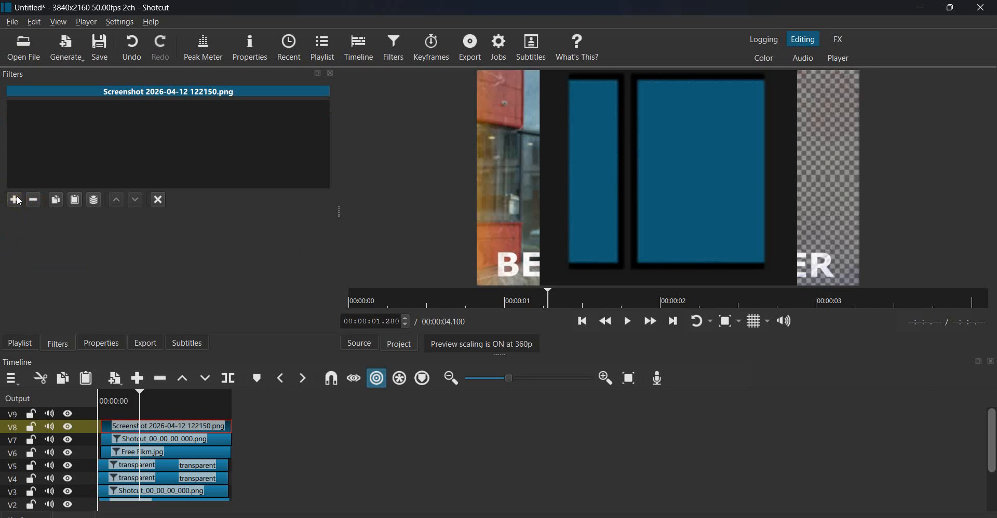
{"action": "left_click", "coordinate": [15, 200]}
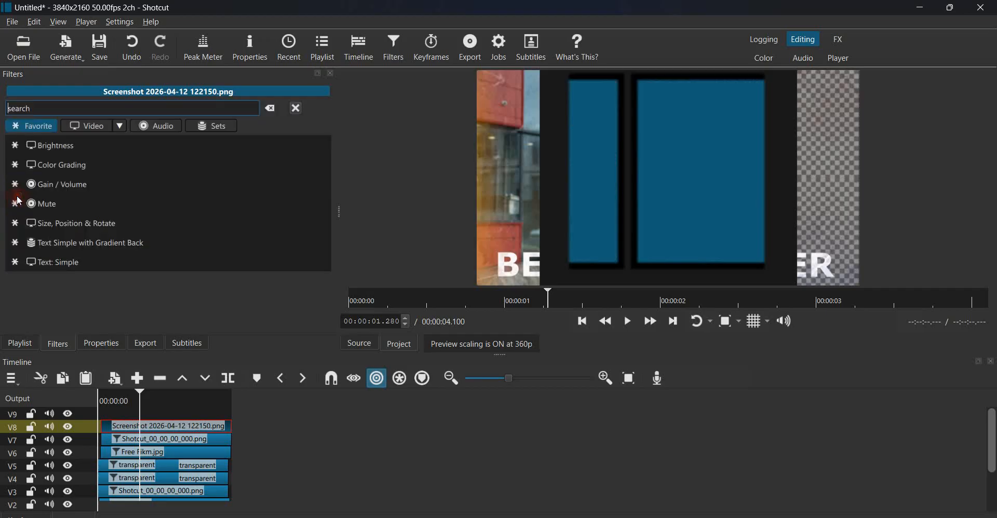
{"action": "type", "text": "CHRO"}
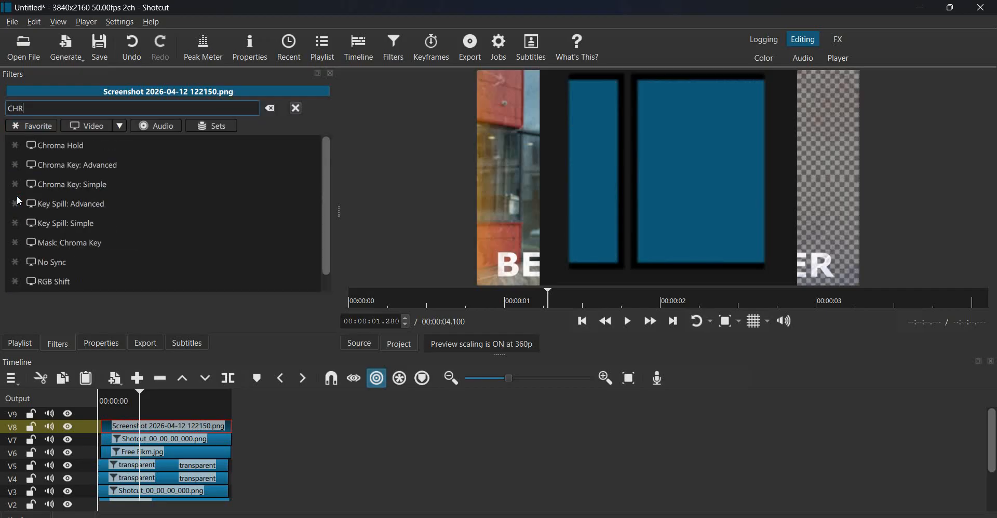
{"action": "left_click", "coordinate": [79, 169]}
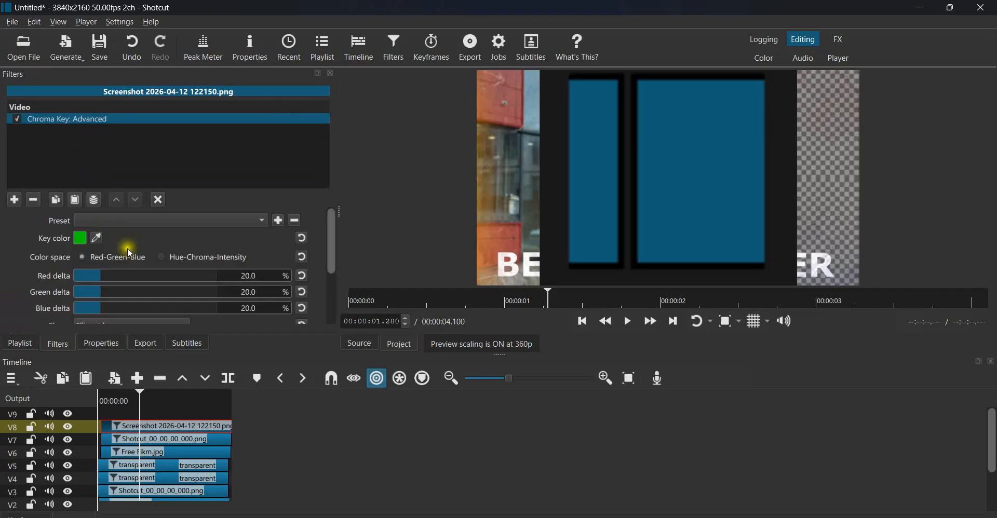
{"action": "left_click", "coordinate": [97, 238]}
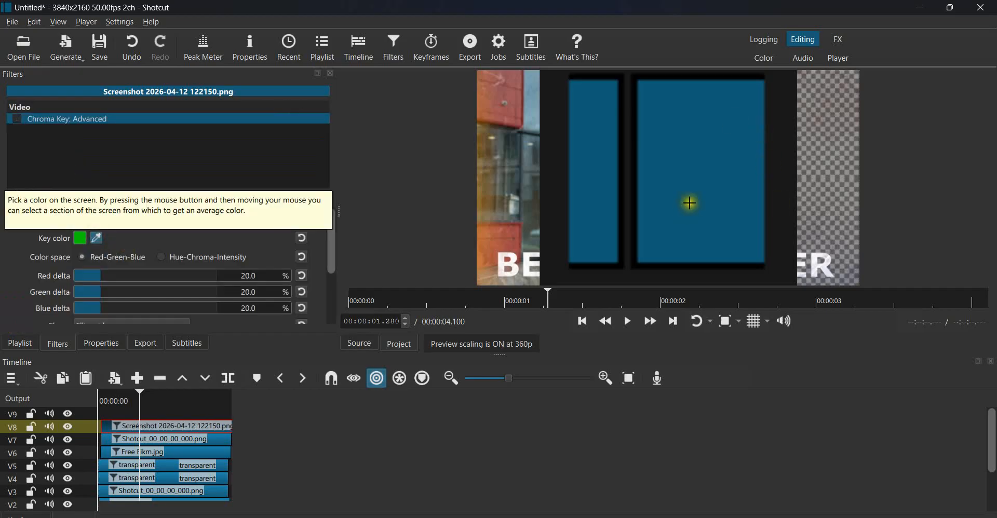
{"action": "left_click", "coordinate": [631, 189]}
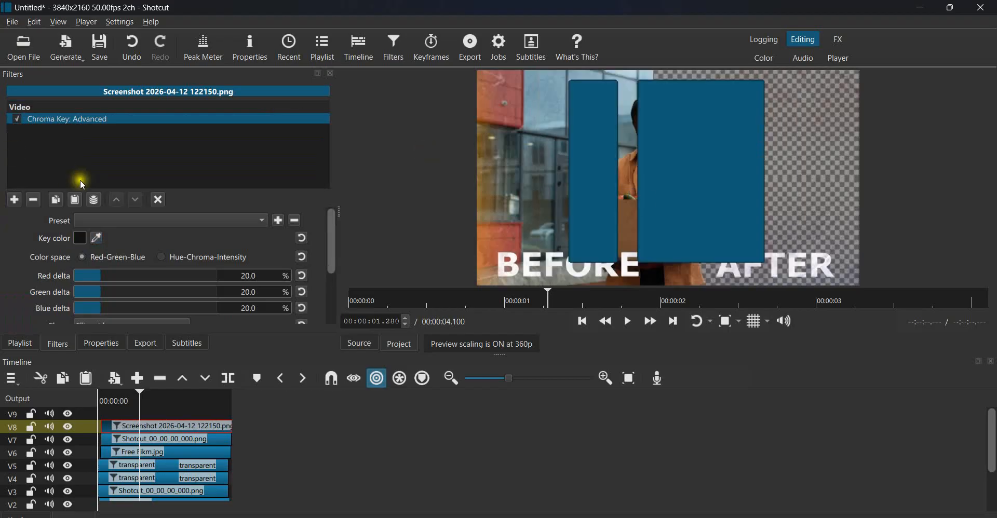
Step: Add a Size, Position & Rotate filter to the Screenshot 2026-04-12 122150.png clip
{"action": "left_click", "coordinate": [15, 201]}
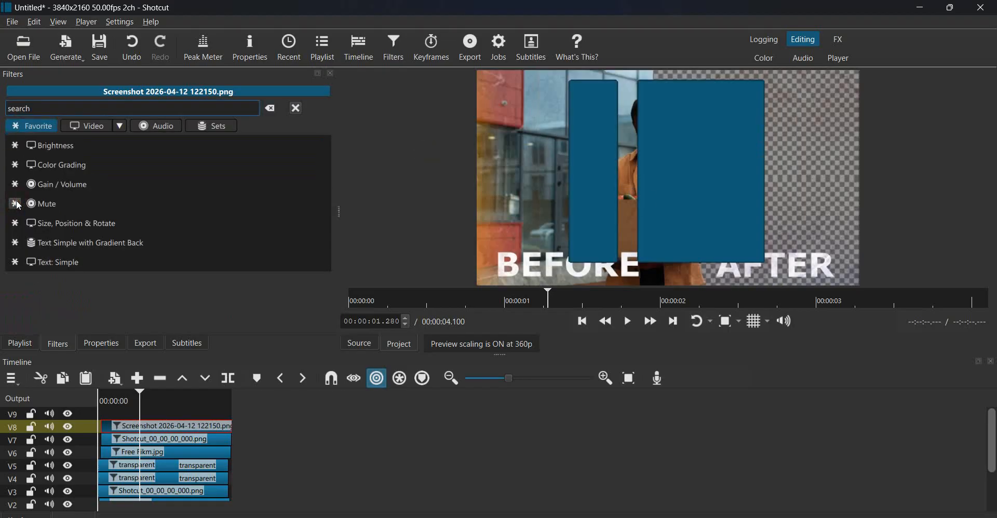
{"action": "type", "text": "c"}
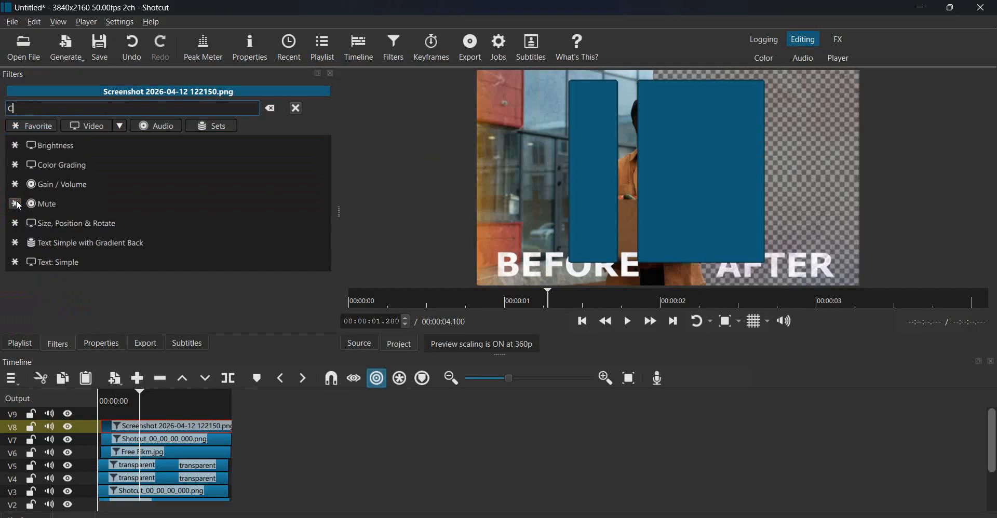
{"action": "key", "text": "BackSpace"}
{"action": "type", "text": "po"}
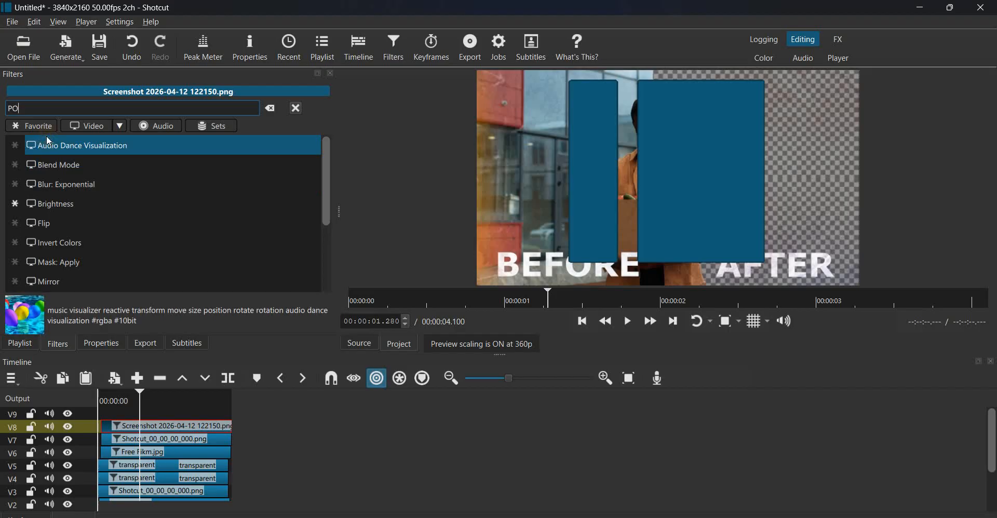
{"action": "key", "text": "BackSpace"}
{"action": "key", "text": "BackSpace"}
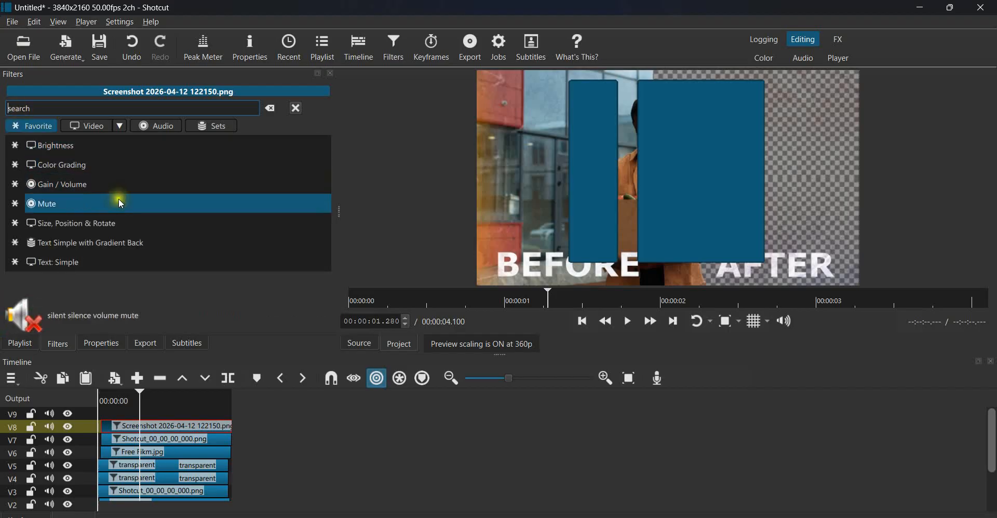
{"action": "key", "text": "Return"}
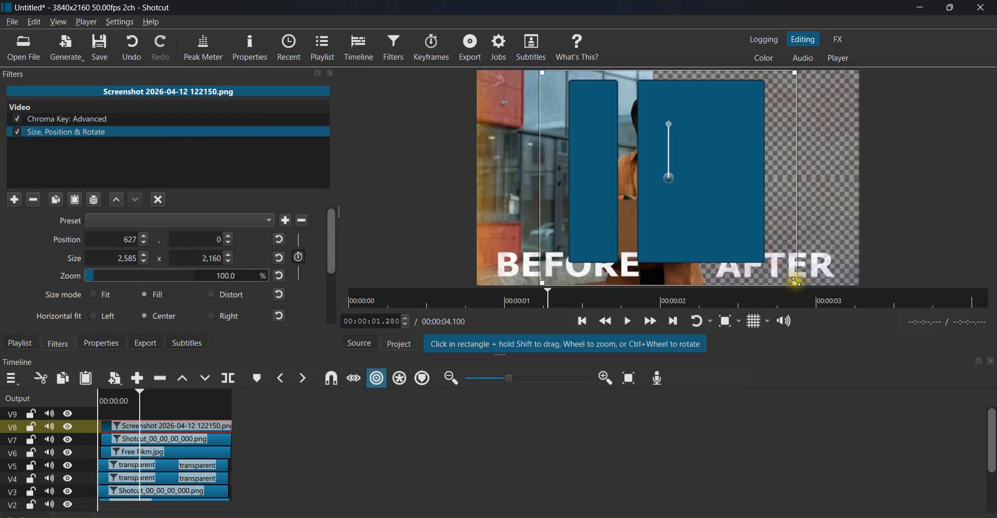
Step: Scale the icon graphic to 12.7% (330 x 276) and move it to about 117, 151 in the frame's upper-left corner
{"action": "scroll", "coordinate": [795, 286], "scroll_direction": "down", "scroll_amount": 3}
{"action": "scroll", "coordinate": [709, 168], "scroll_direction": "down", "scroll_amount": 10}
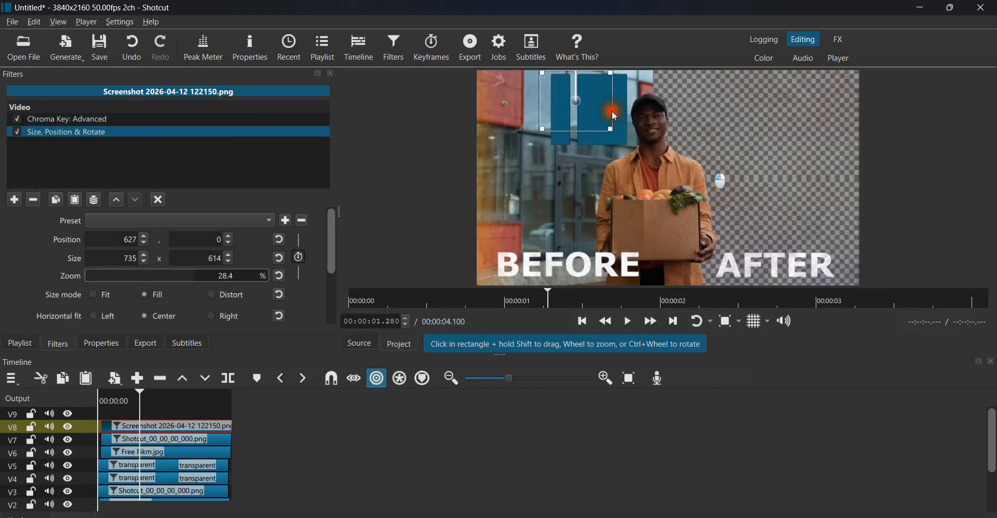
{"action": "scroll", "coordinate": [613, 113], "scroll_direction": "down", "scroll_amount": 5}
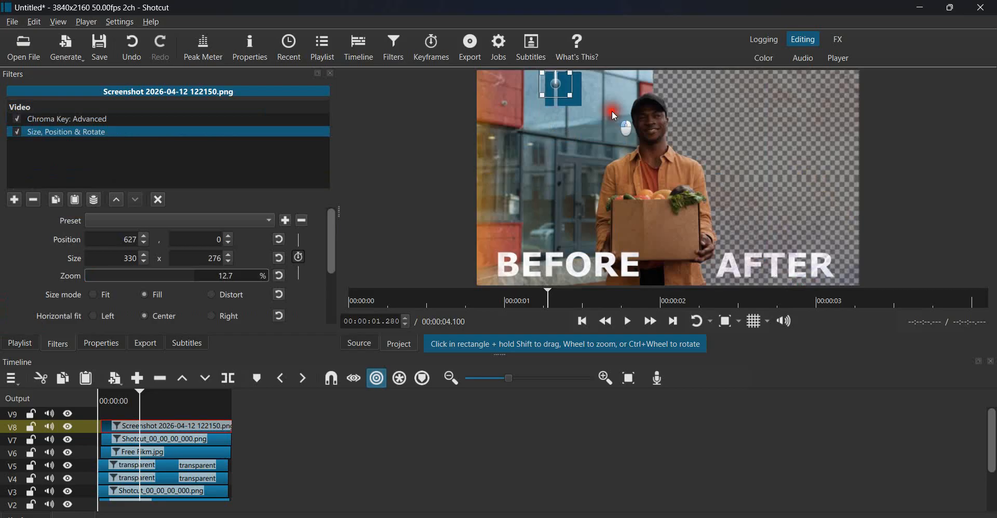
{"action": "left_click_drag", "start_coordinate": [612, 110], "coordinate": [505, 99]}
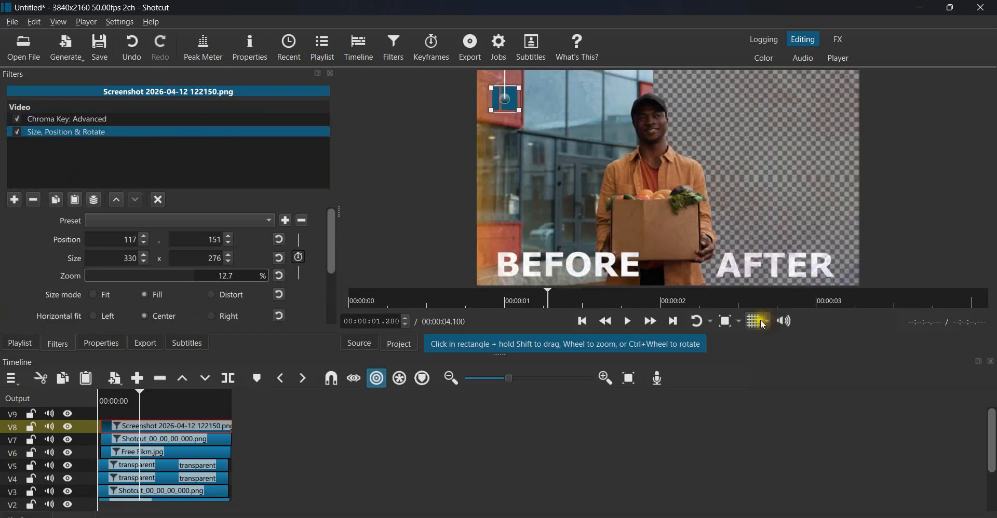
Step: Tilt the icon graphic slightly clockwise and shift it to about 141, 159 in the frame
{"action": "left_click", "coordinate": [740, 322]}
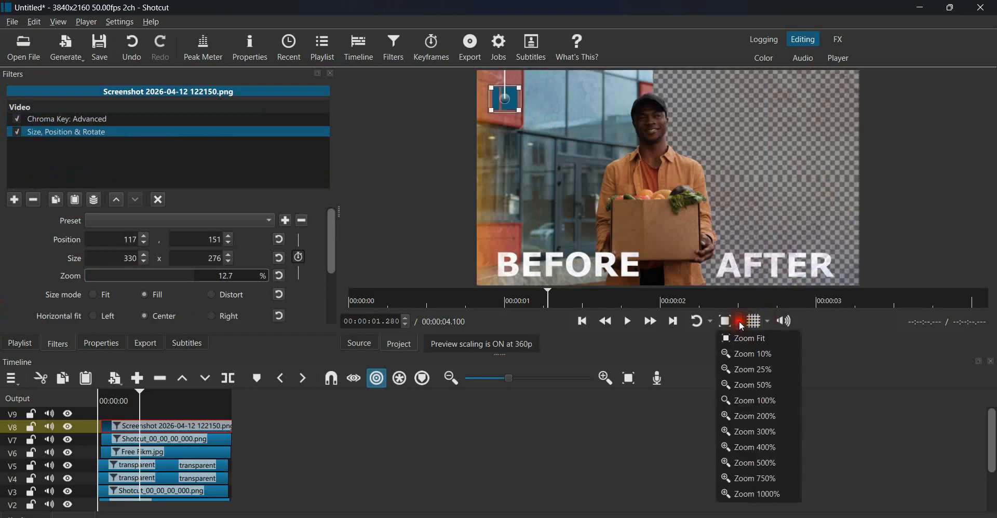
{"action": "left_click", "coordinate": [770, 387]}
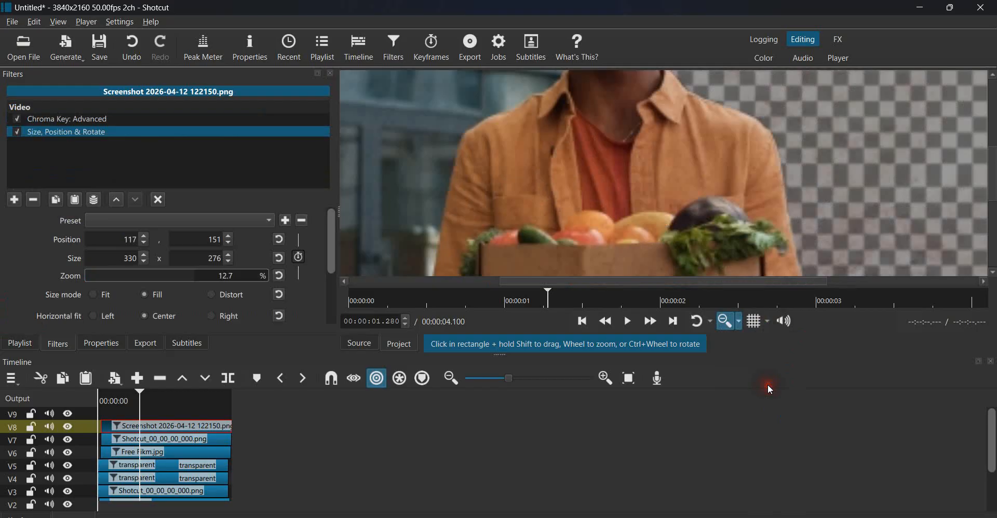
{"action": "left_click", "coordinate": [737, 325]}
{"action": "left_click", "coordinate": [754, 356]}
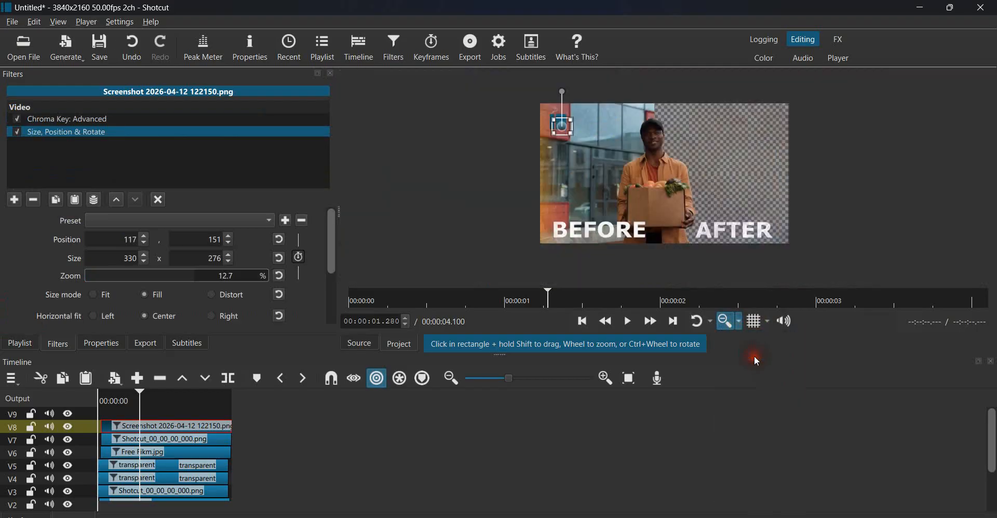
{"action": "left_click_drag", "start_coordinate": [563, 93], "coordinate": [557, 124]}
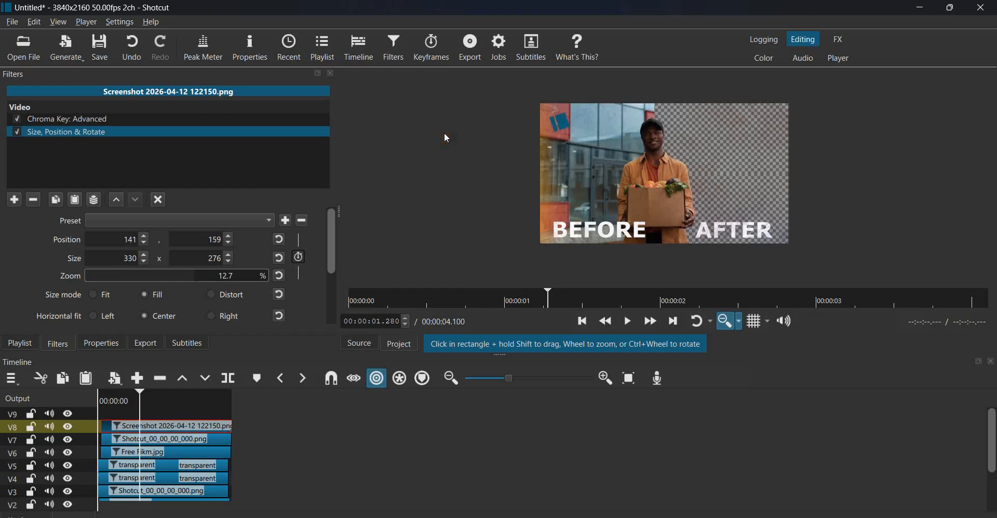
Step: Generate an opaque black color clip (#FF000000) and add it to the timeline on a new track V9
{"action": "left_click", "coordinate": [73, 55]}
{"action": "left_click", "coordinate": [79, 73]}
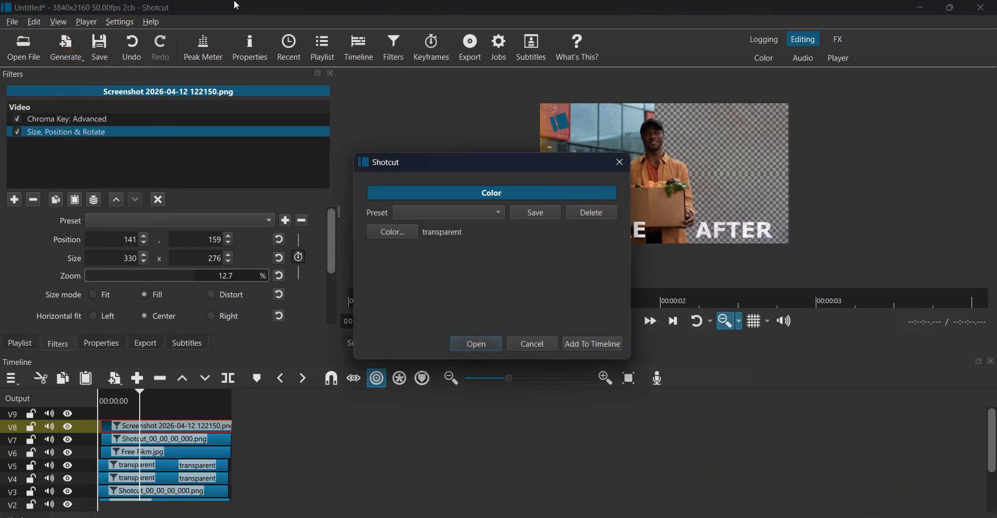
{"action": "left_click", "coordinate": [391, 231]}
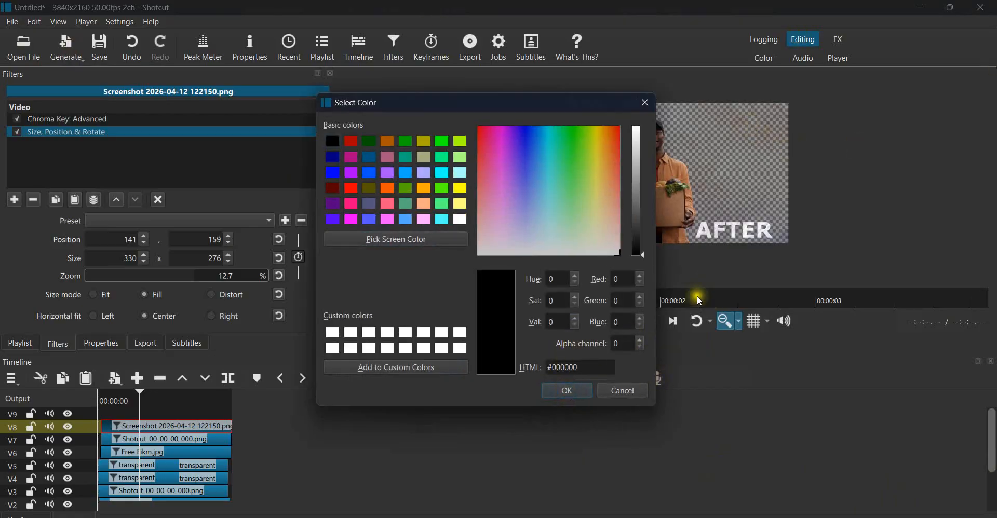
{"action": "left_click", "coordinate": [566, 392]}
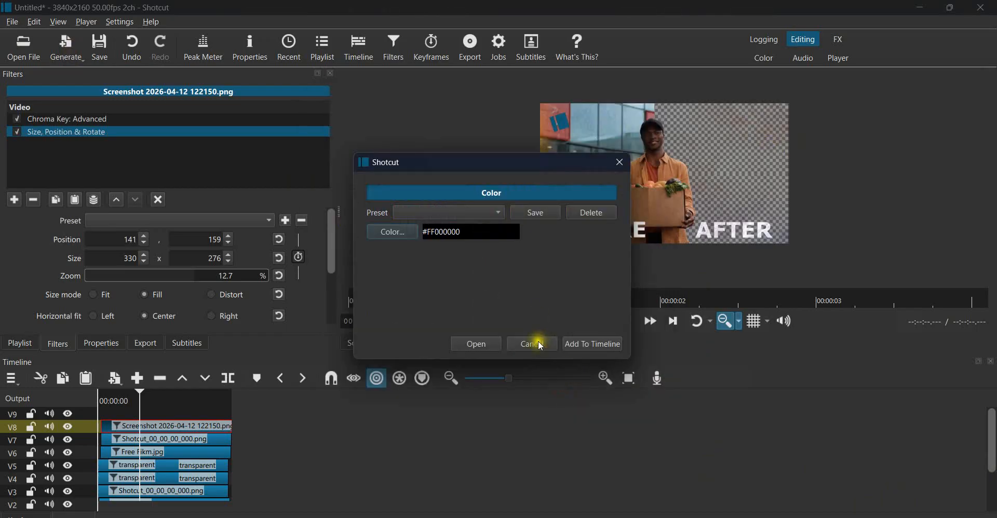
{"action": "left_click", "coordinate": [583, 343]}
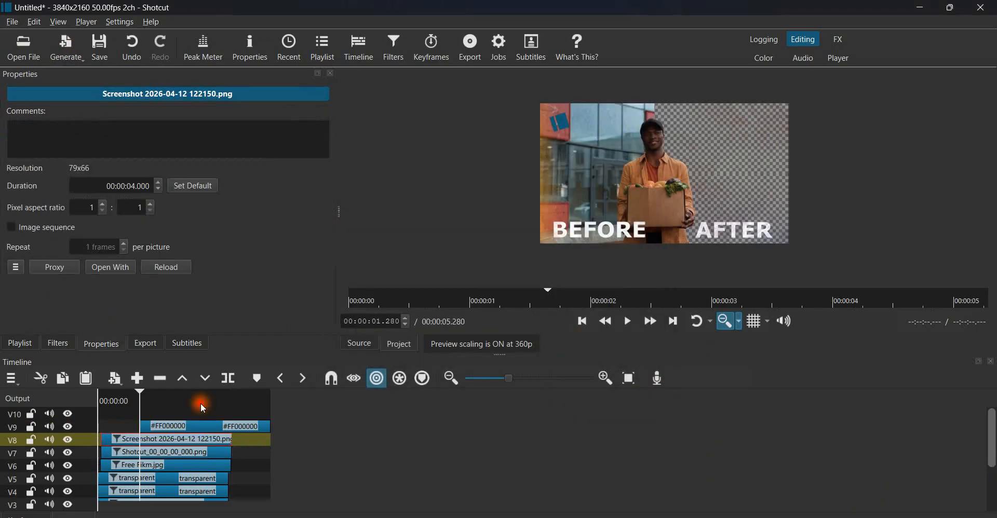
Step: Change the V9 color clip to white (#FFFFFFFF)
{"action": "left_click", "coordinate": [200, 403]}
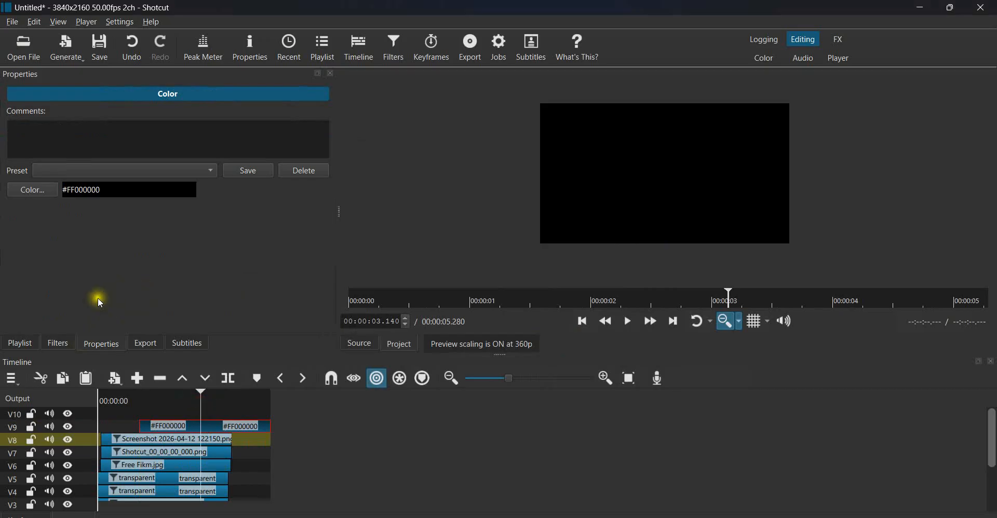
{"action": "left_click", "coordinate": [38, 192]}
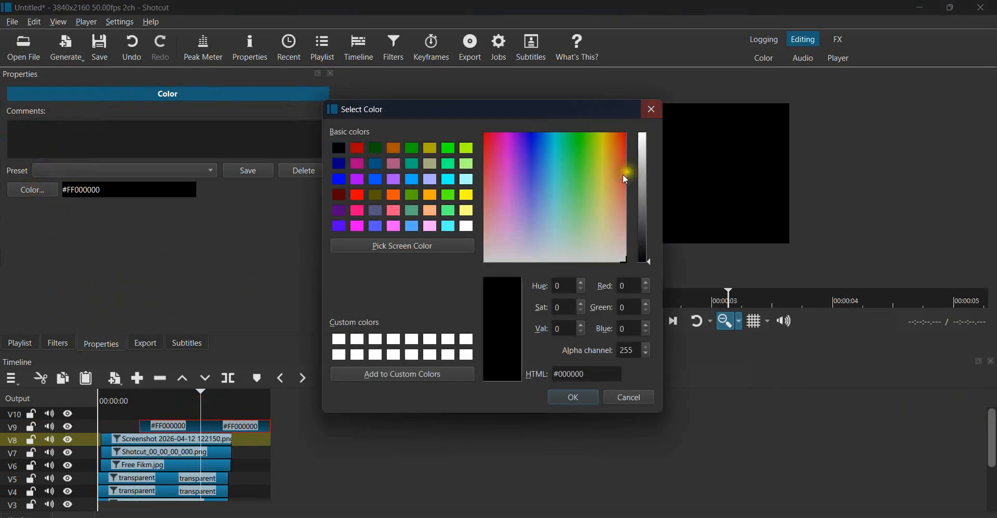
{"action": "left_click", "coordinate": [468, 225]}
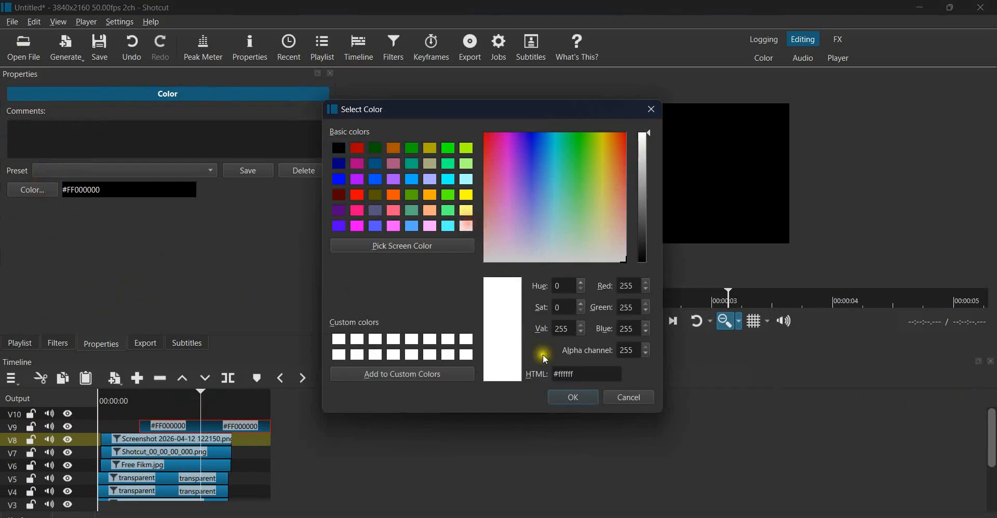
{"action": "left_click", "coordinate": [571, 397]}
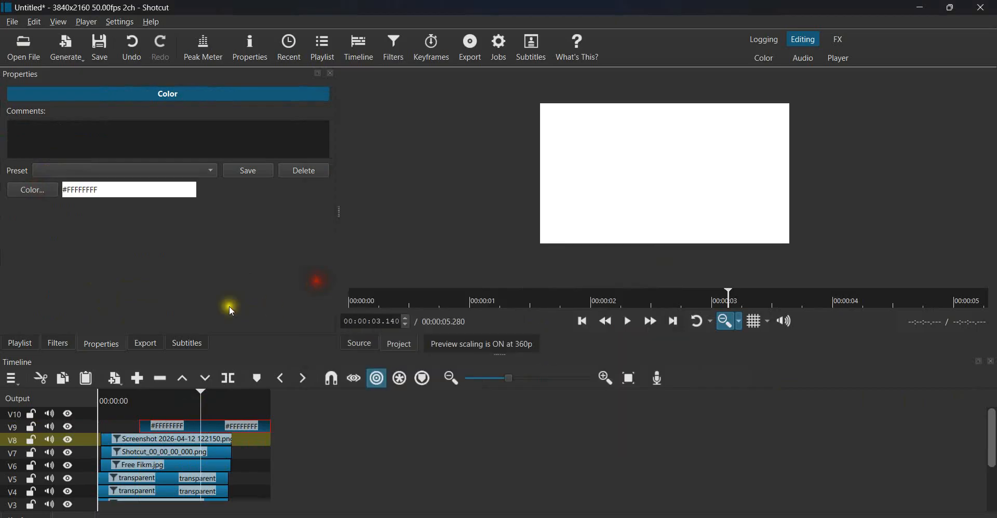
Step: Generate a black color clip (#FF000000) on a new track V10 and shift it earlier to roughly line up with the white clip
{"action": "left_click", "coordinate": [76, 56]}
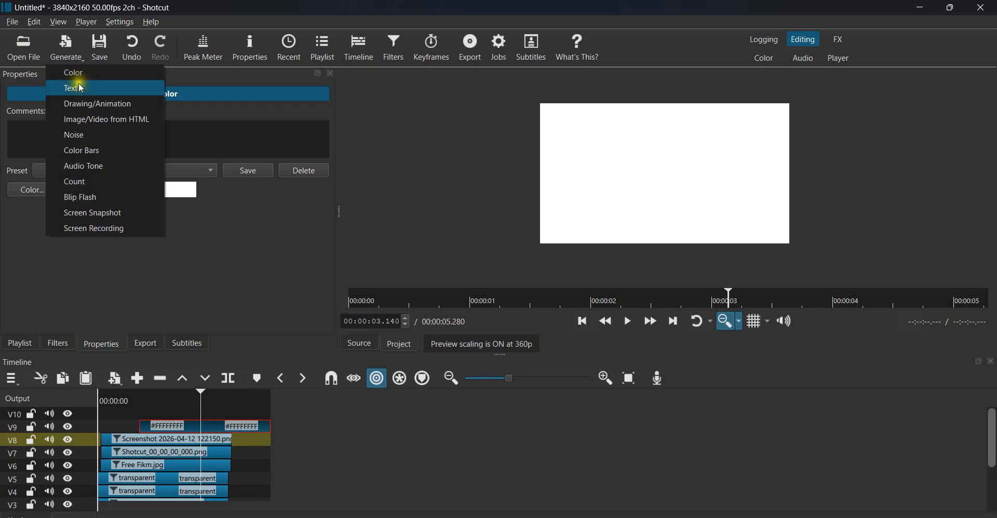
{"action": "left_click", "coordinate": [114, 74]}
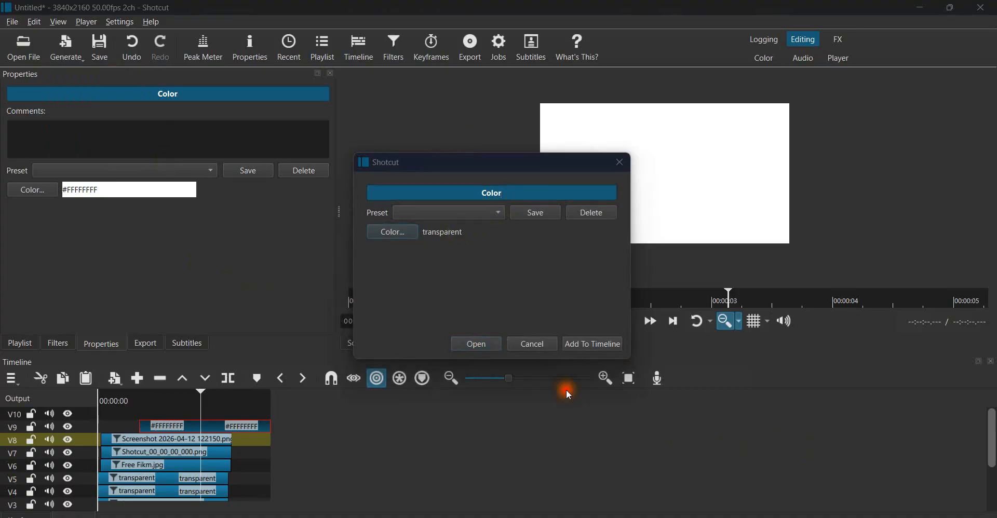
{"action": "left_click", "coordinate": [392, 232]}
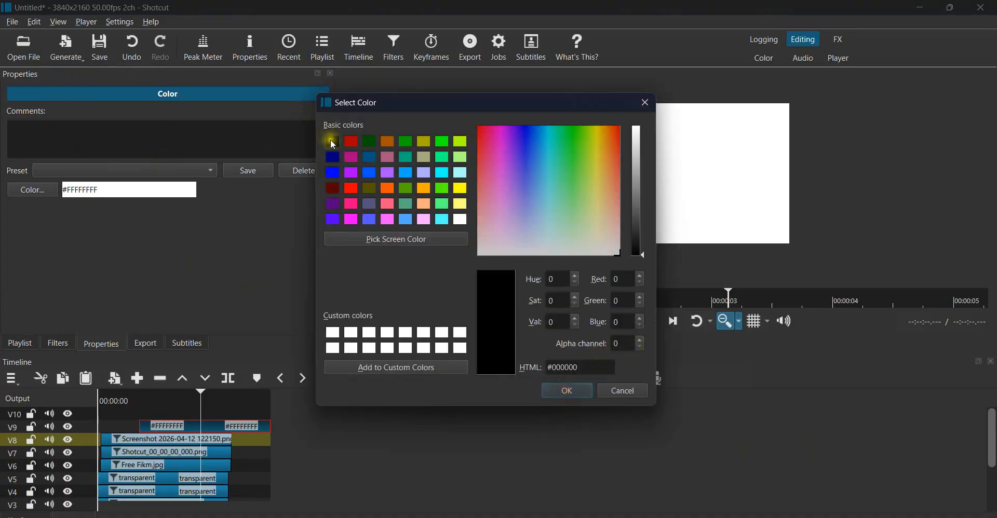
{"action": "left_click", "coordinate": [566, 391]}
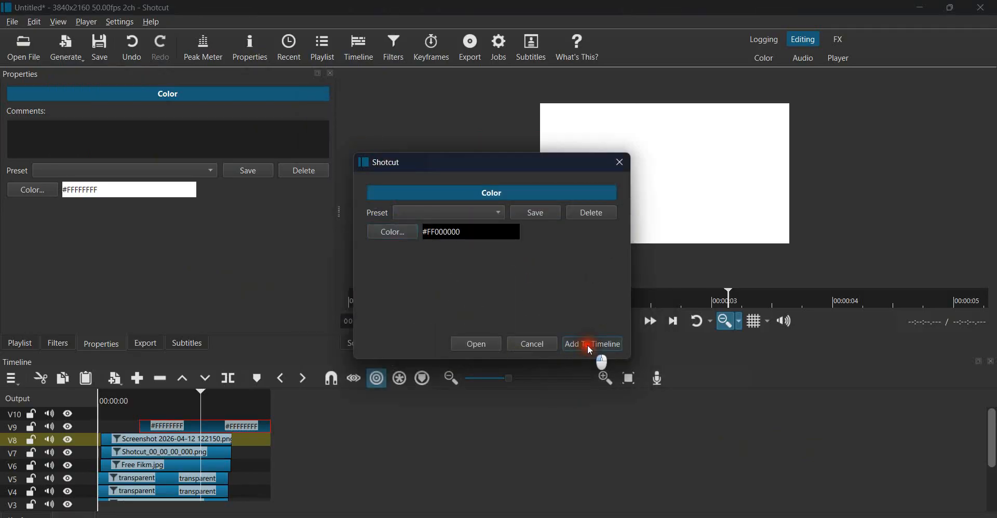
{"action": "left_click", "coordinate": [591, 350]}
{"action": "left_click_drag", "start_coordinate": [269, 429], "coordinate": [218, 427]}
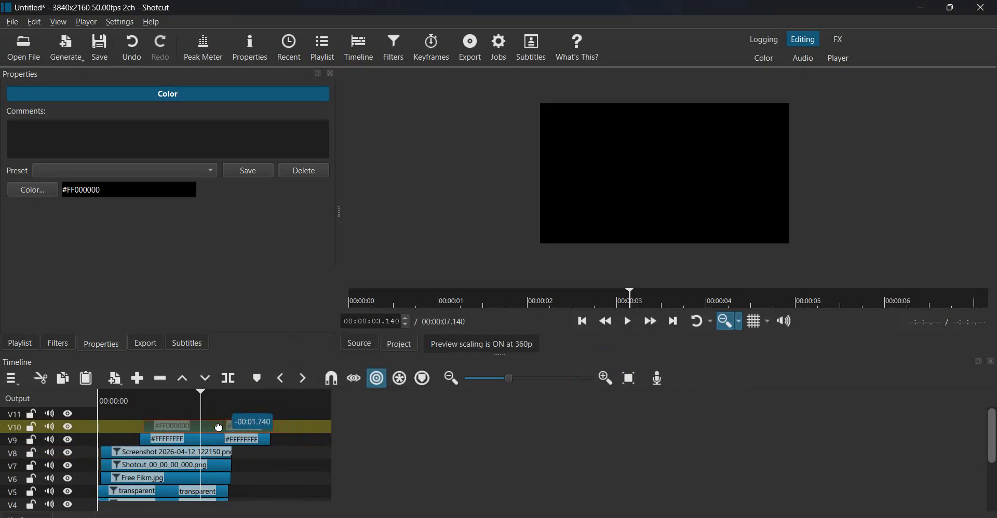
Step: Add a Crop: Rectangle filter to the black color clip on track V10
{"action": "left_click", "coordinate": [58, 344]}
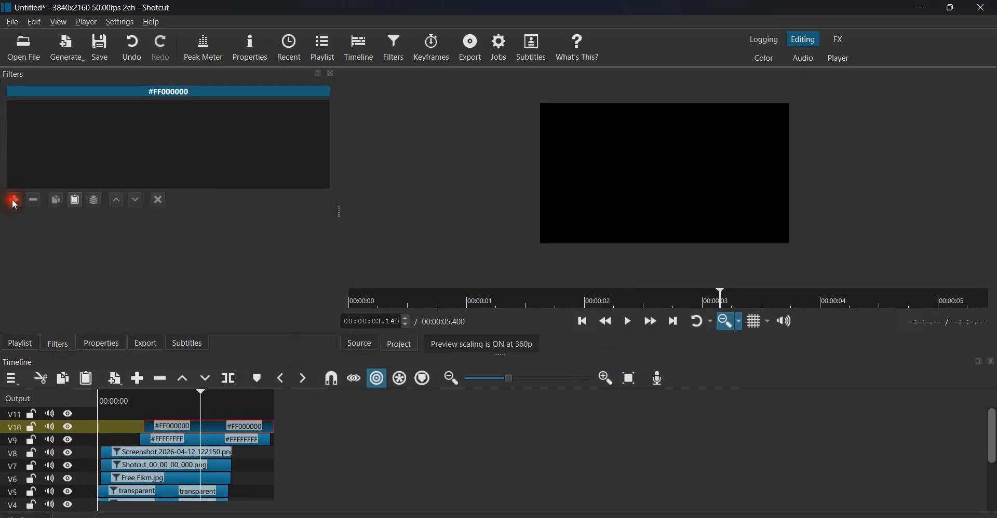
{"action": "left_click", "coordinate": [14, 202]}
{"action": "type", "text": "CROP"}
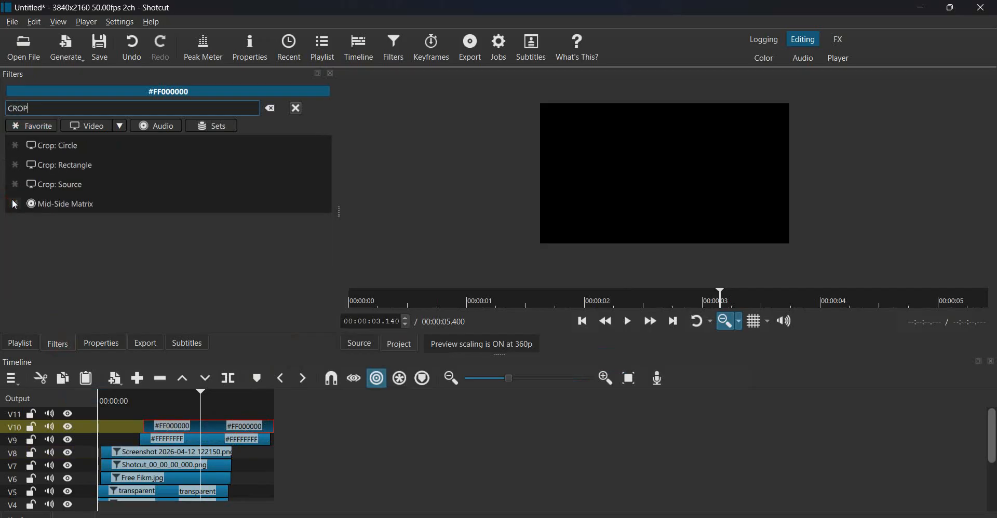
{"action": "left_click", "coordinate": [98, 162]}
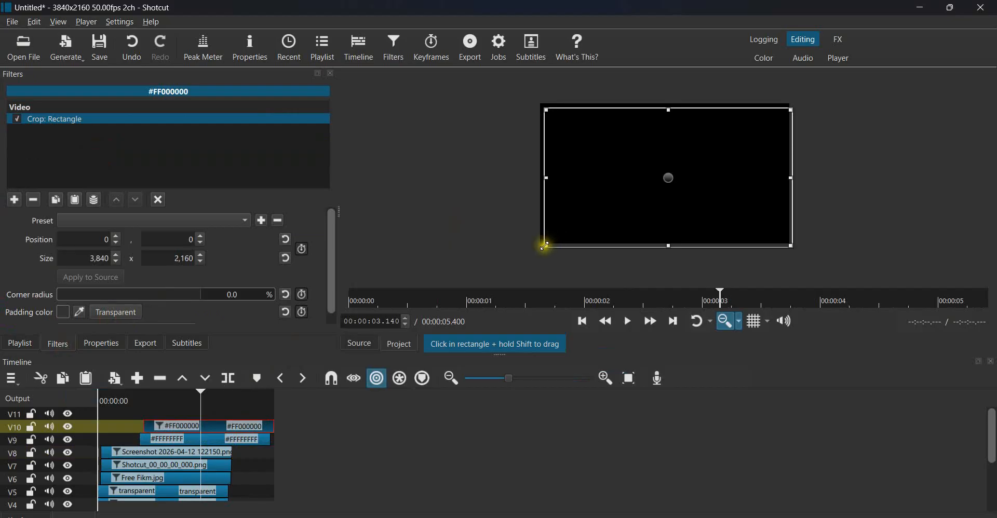
Step: Shrink the black clip's crop rectangle to about 648 x 544 and position it at about 1264, 392
{"action": "left_click_drag", "start_coordinate": [550, 243], "coordinate": [723, 179]}
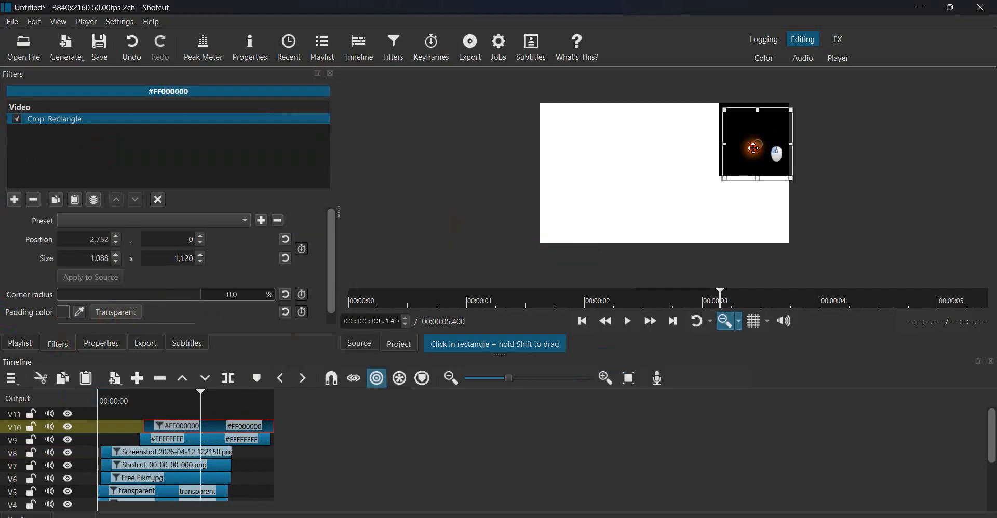
{"action": "left_click_drag", "start_coordinate": [754, 147], "coordinate": [691, 153]}
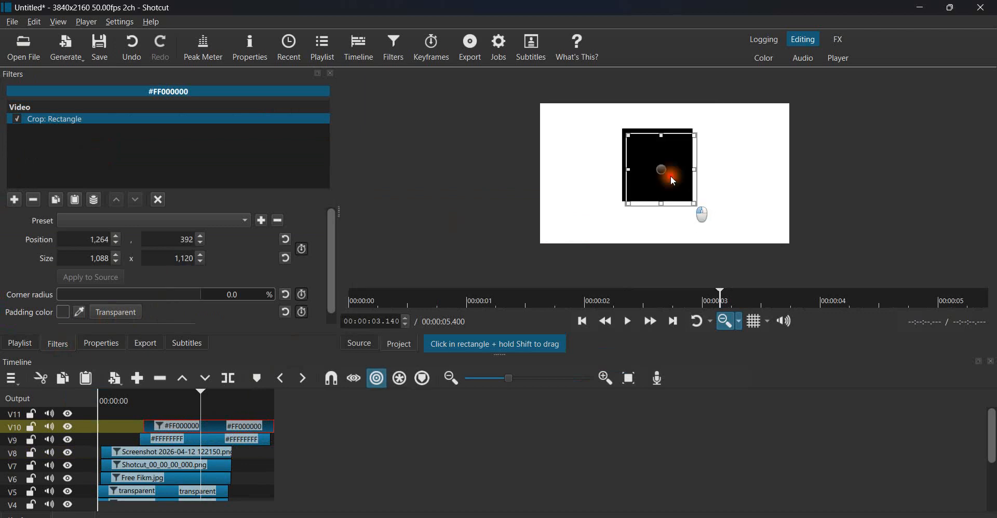
{"action": "left_click_drag", "start_coordinate": [693, 204], "coordinate": [660, 167]}
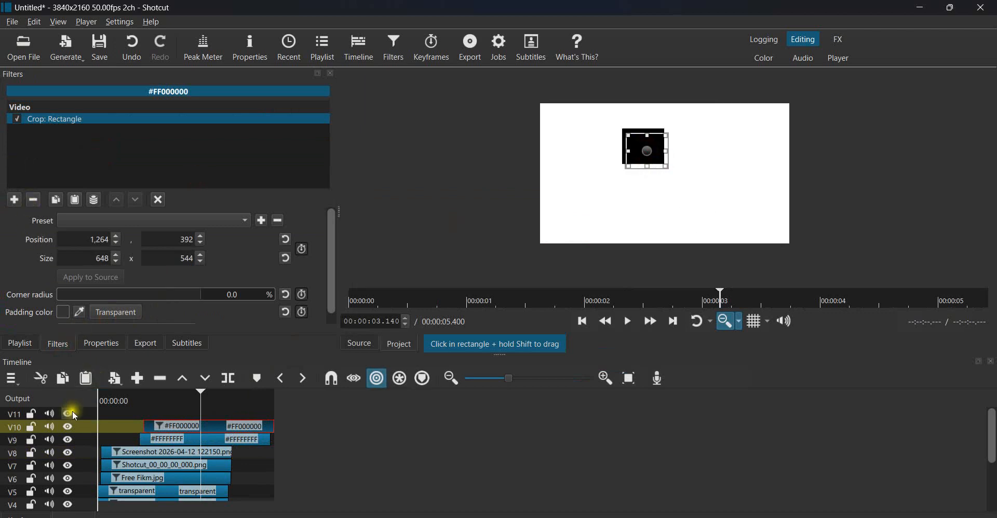
Step: Add a Blur: Gaussian filter to the timeline Output and set its amount to 100%
{"action": "left_click", "coordinate": [47, 400]}
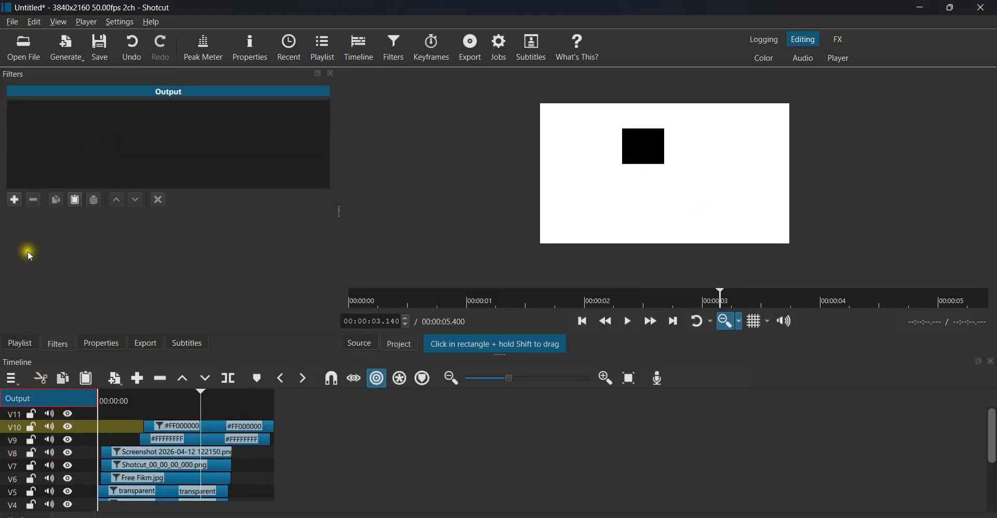
{"action": "left_click", "coordinate": [19, 205]}
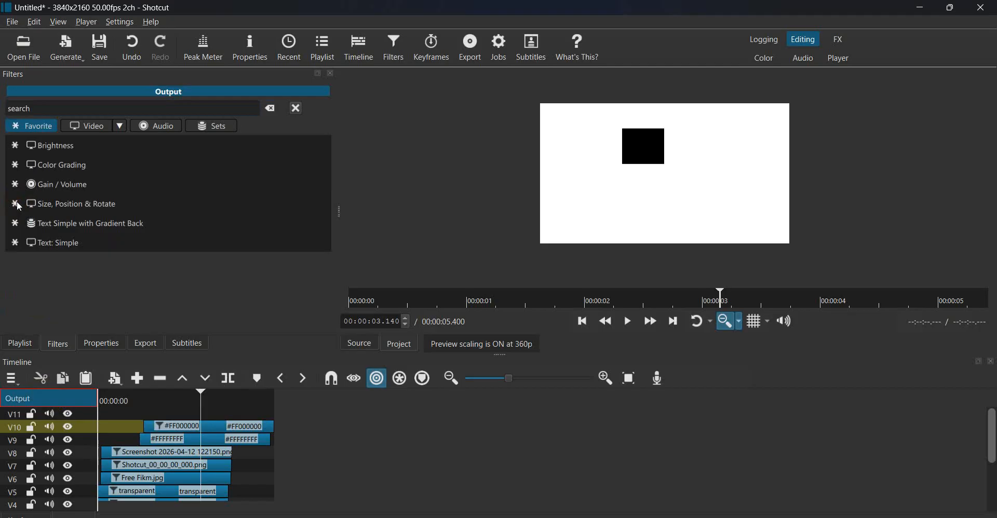
{"action": "left_click", "coordinate": [37, 107]}
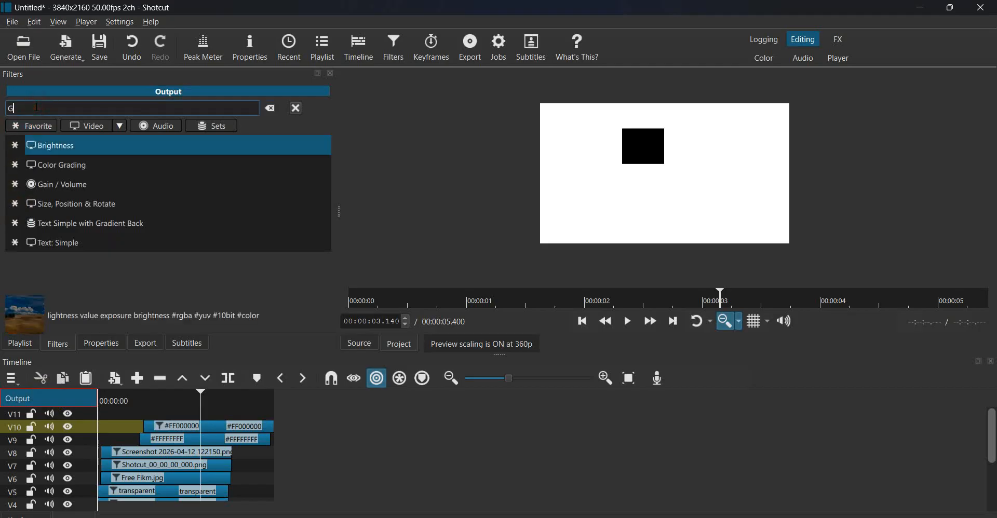
{"action": "type", "text": "GAU"}
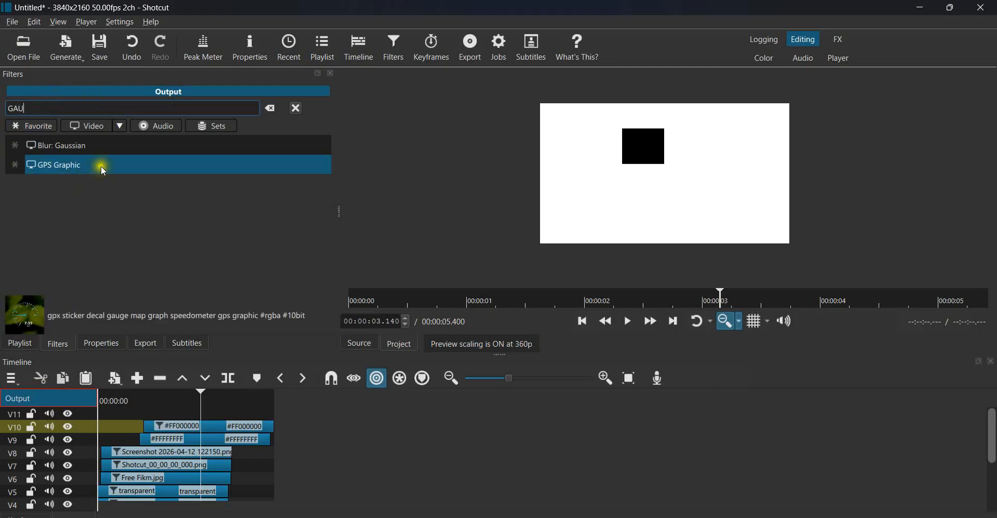
{"action": "left_click", "coordinate": [94, 149]}
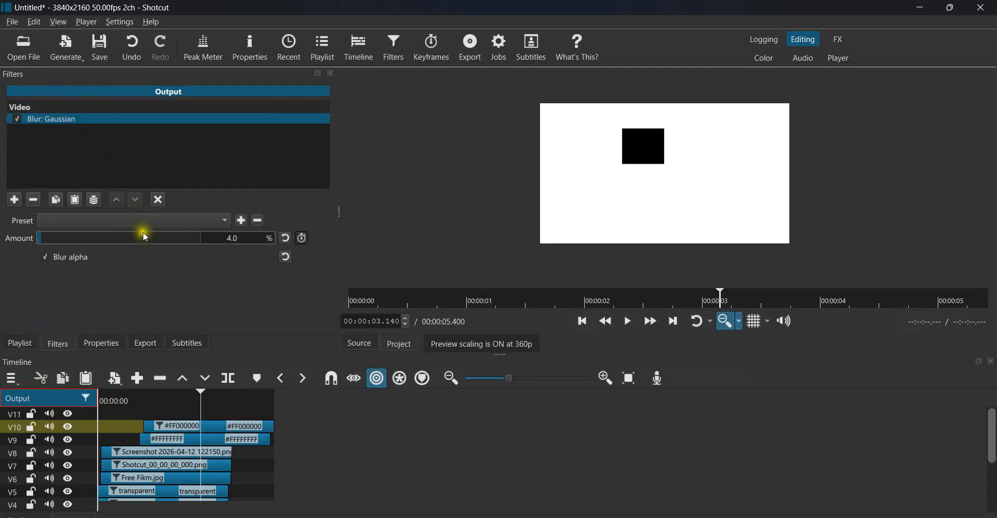
{"action": "left_click_drag", "start_coordinate": [148, 235], "coordinate": [185, 245]}
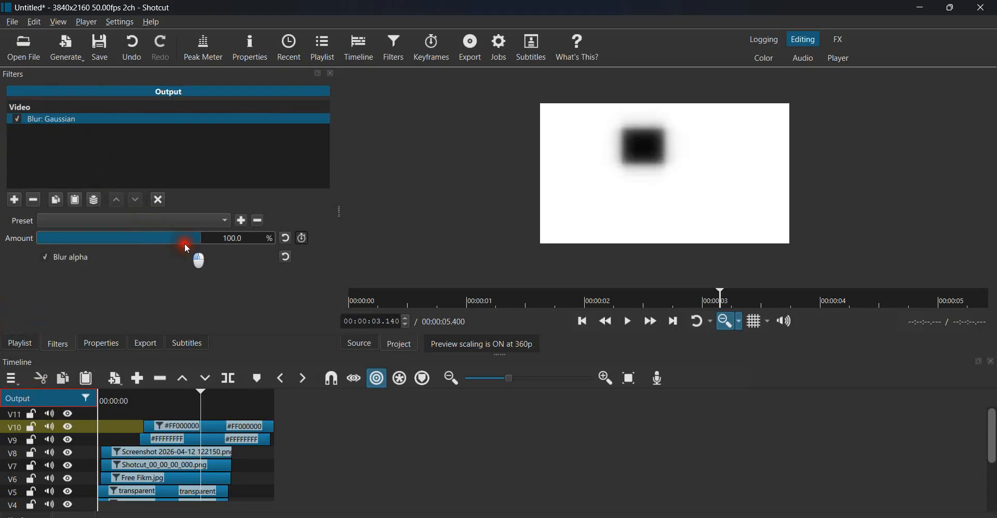
Step: Copy the Output's Gaussian blur and paste it twice to stack three blur filters
{"action": "left_click", "coordinate": [58, 198]}
{"action": "left_click", "coordinate": [70, 205]}
{"action": "left_click", "coordinate": [76, 202]}
{"action": "left_click", "coordinate": [76, 201]}
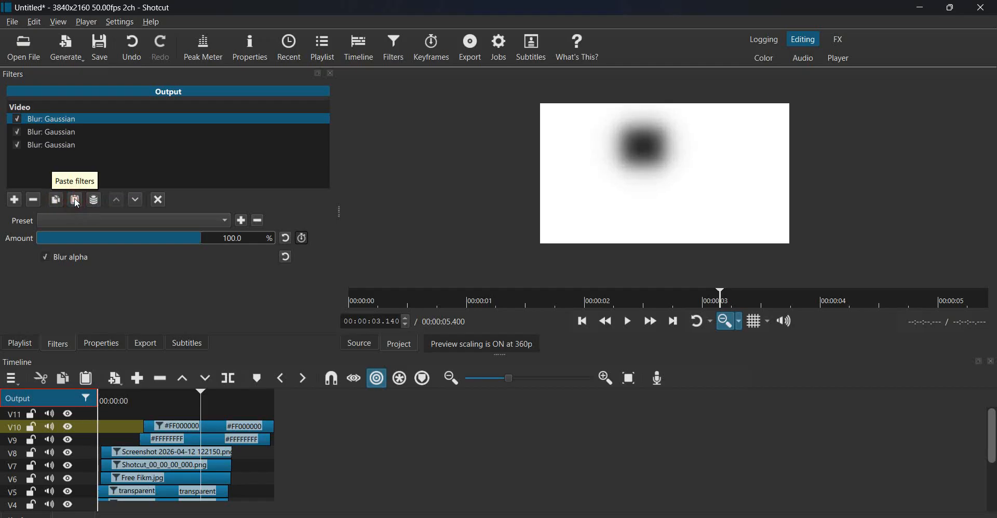
{"action": "left_click", "coordinate": [76, 204]}
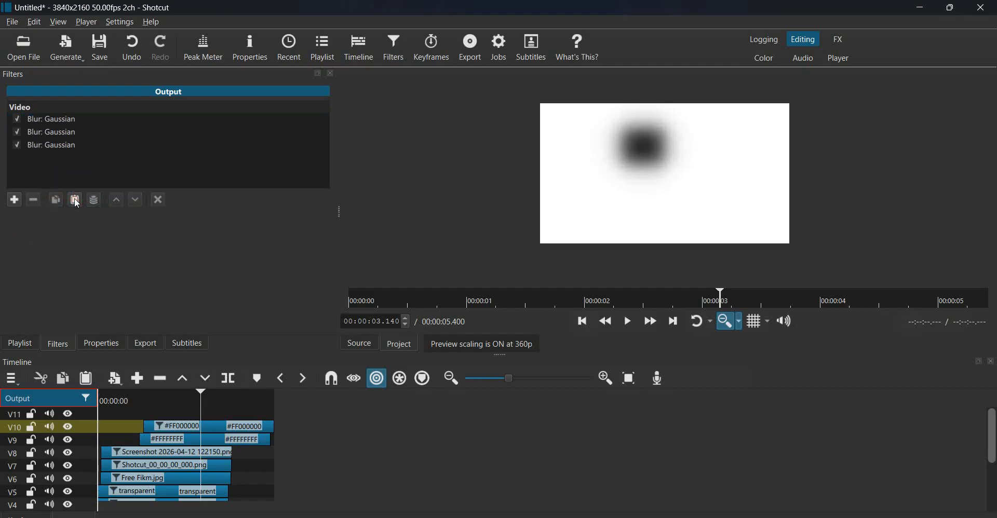
Step: Export the current frame to the Desktop as the PNG file Shotcut_00_00_03_140
{"action": "key", "text": "ctrl+shift+e"}
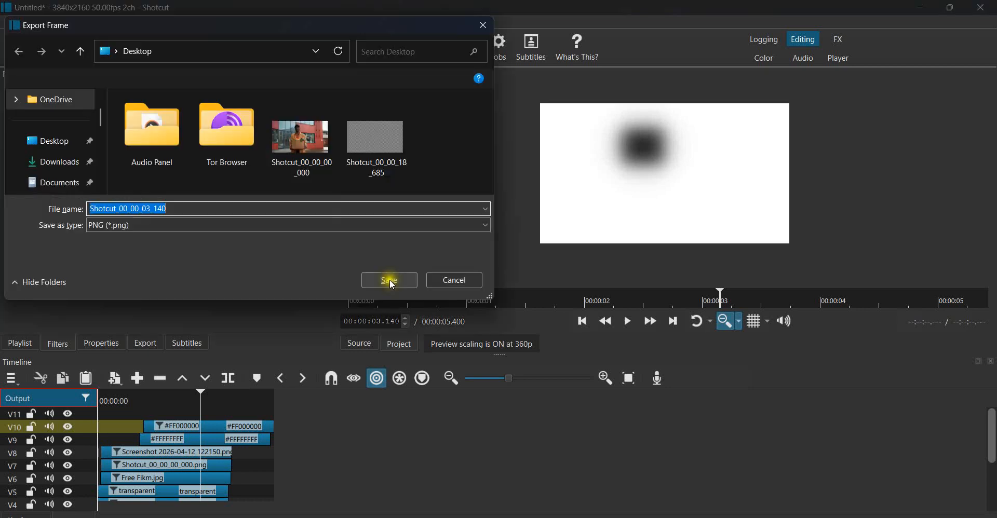
{"action": "left_click", "coordinate": [397, 287]}
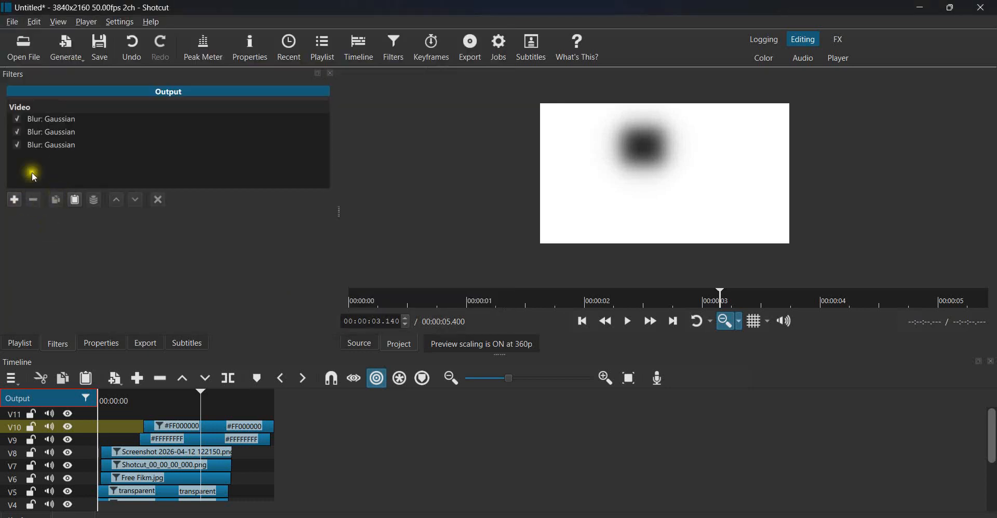
Step: Remove all three Gaussian blur filters from the Output
{"action": "left_click", "coordinate": [47, 145]}
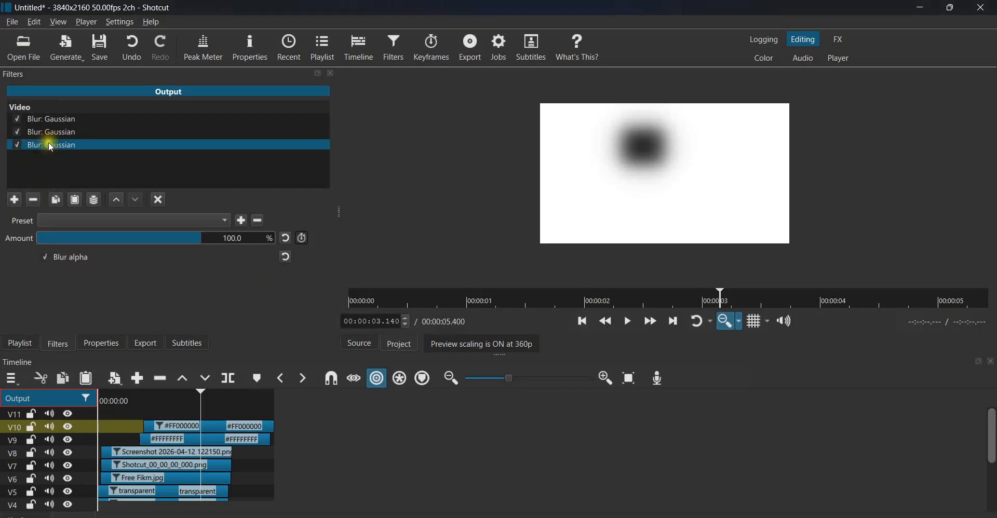
{"action": "double_click", "coordinate": [33, 200]}
{"action": "left_click", "coordinate": [33, 199]}
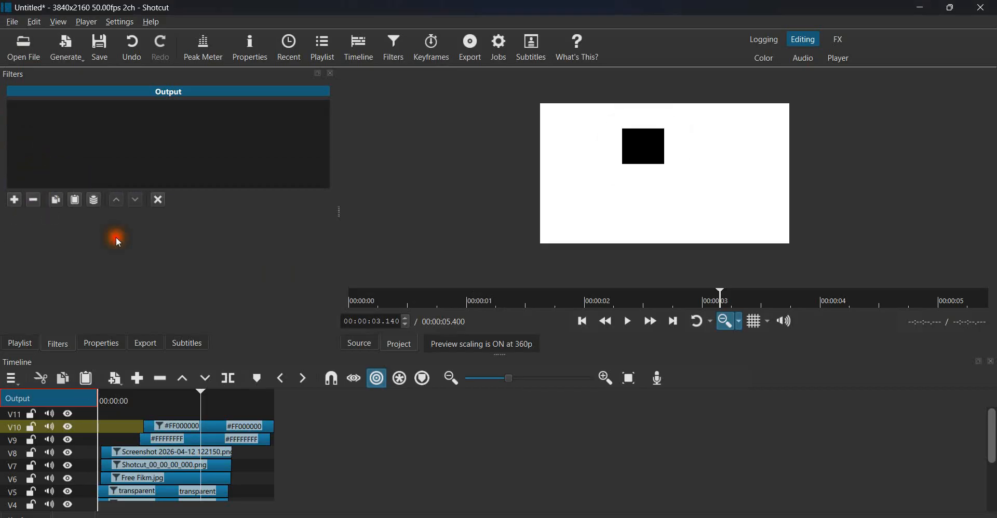
Step: Delete the white color clip on V9 and the cropped black color clip on V10
{"action": "left_click", "coordinate": [221, 442]}
{"action": "key", "text": "Delete"}
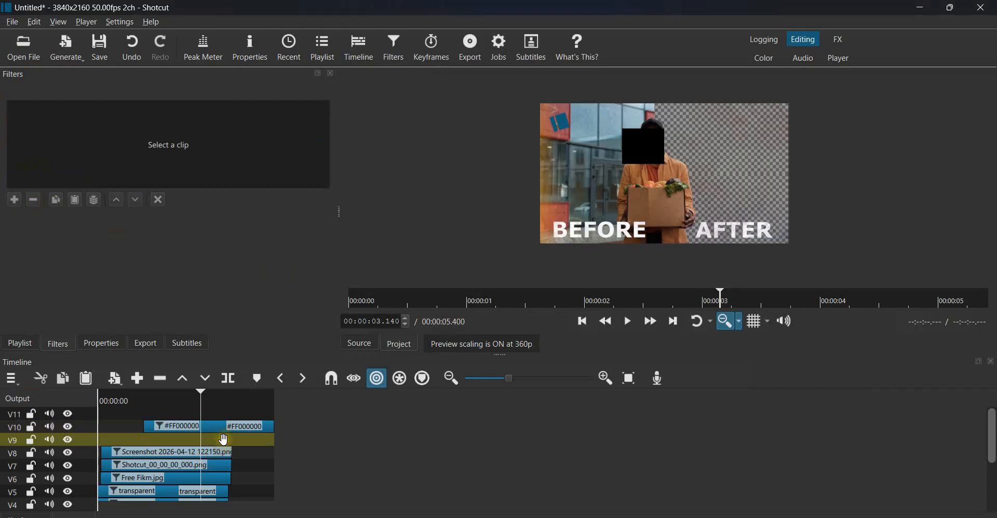
{"action": "left_click", "coordinate": [235, 426]}
{"action": "key", "text": "Delete"}
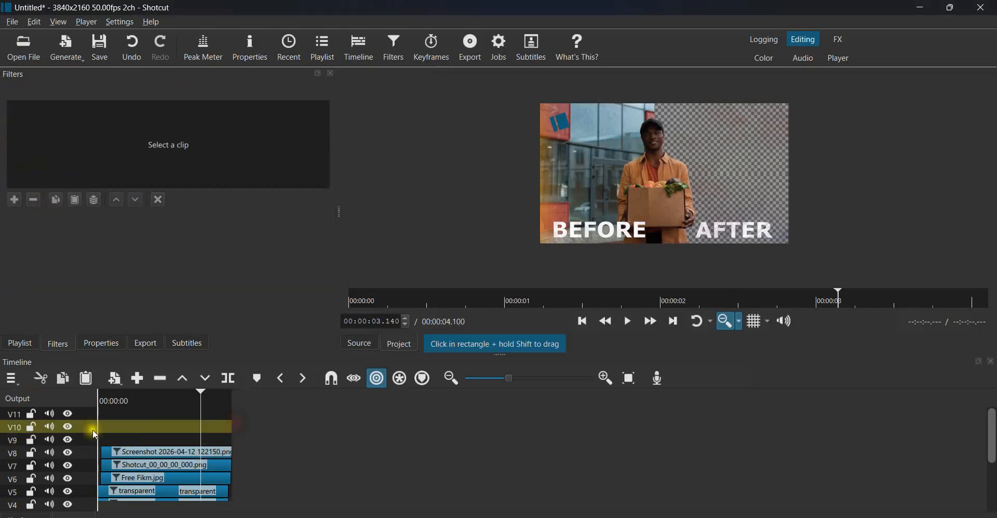
Step: Open the recent file Shotcut_00_00_03_140.png, place it on track V9, and move the icon clip from V8 to V10 above it
{"action": "left_click", "coordinate": [121, 400]}
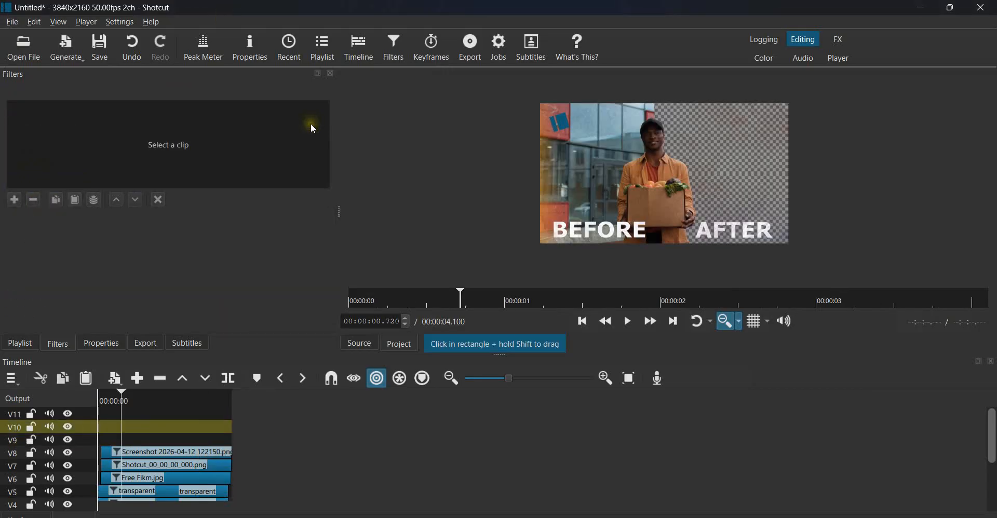
{"action": "left_click", "coordinate": [289, 49]}
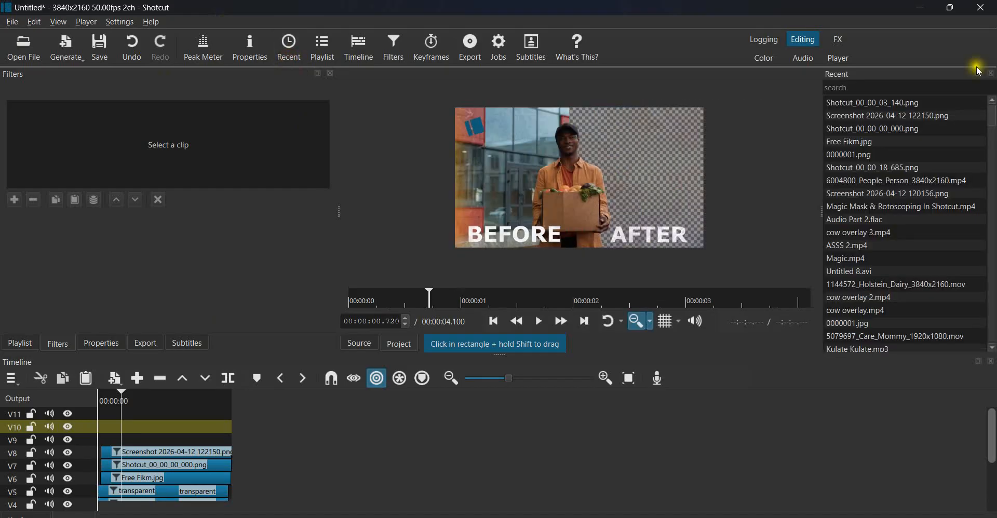
{"action": "double_click", "coordinate": [873, 104]}
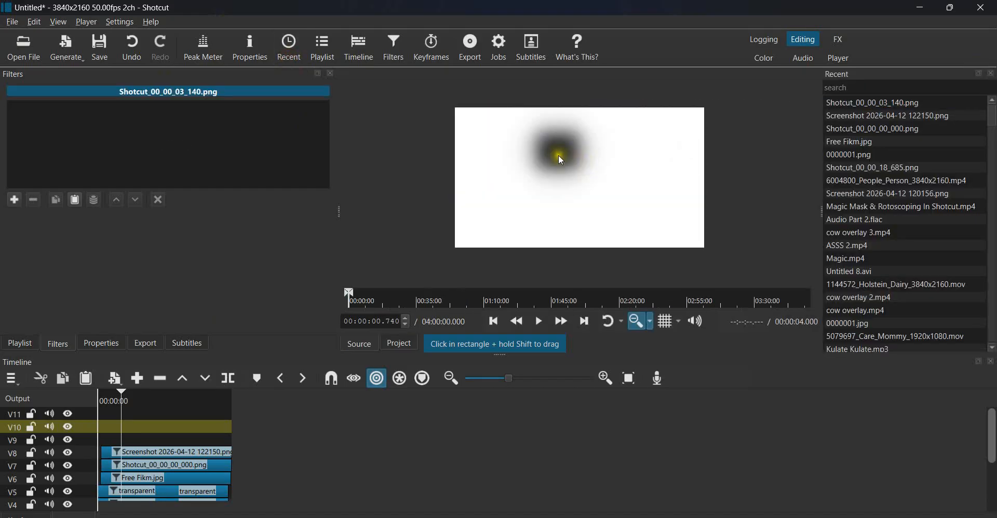
{"action": "left_click_drag", "start_coordinate": [559, 155], "coordinate": [119, 427]}
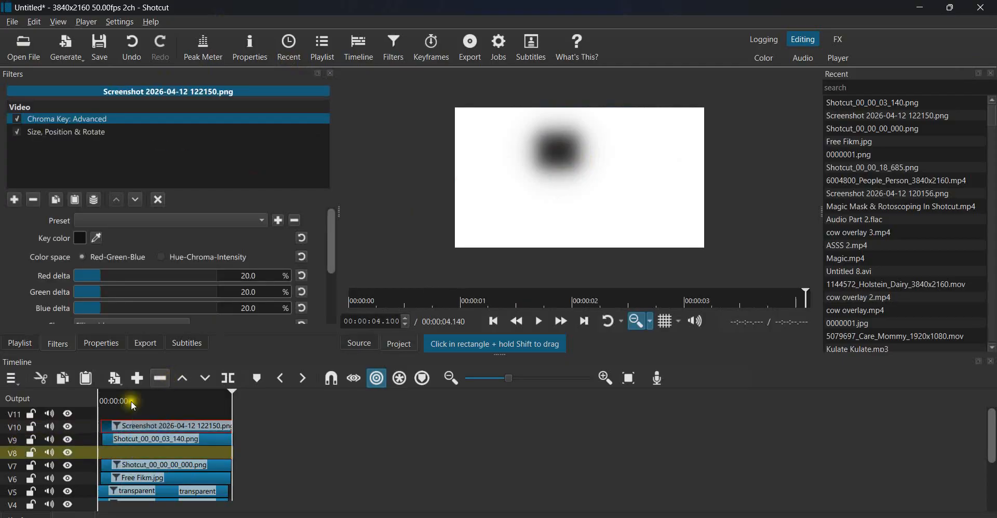
{"action": "left_click", "coordinate": [118, 401]}
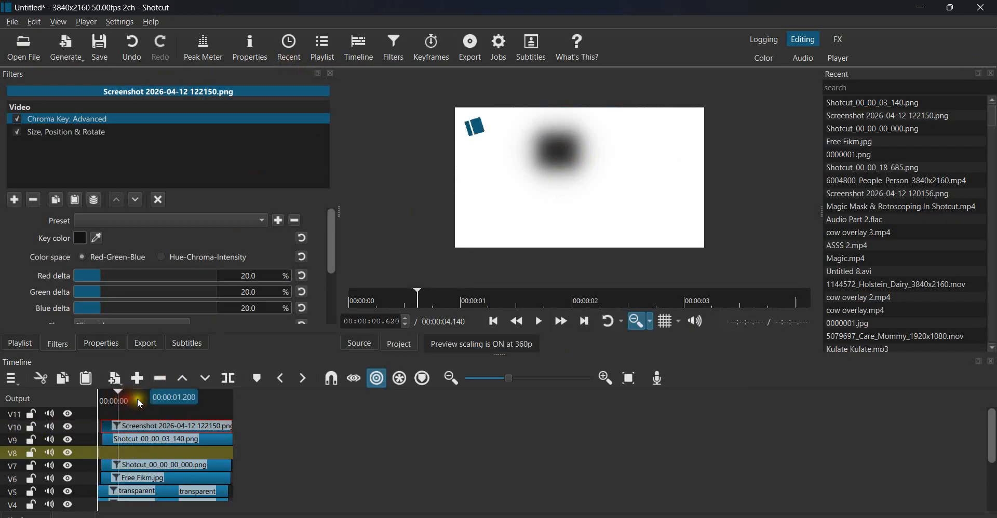
Step: Add a Blend Mode filter to the Shotcut_00_00_03_140.png clip on V9 and set it to Multiply
{"action": "left_click", "coordinate": [136, 441]}
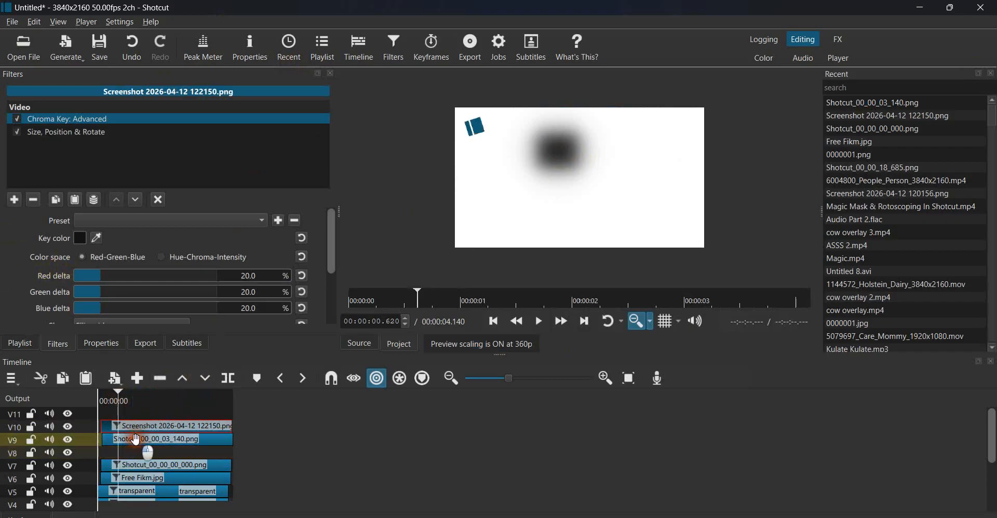
{"action": "left_click", "coordinate": [14, 201]}
{"action": "type", "text": "BL"}
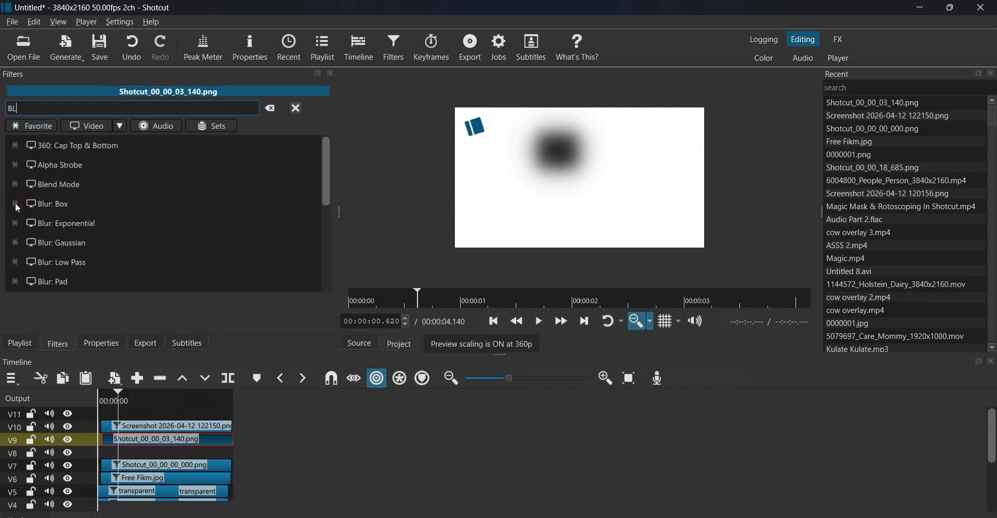
{"action": "type", "text": "END"}
{"action": "left_click", "coordinate": [58, 148]}
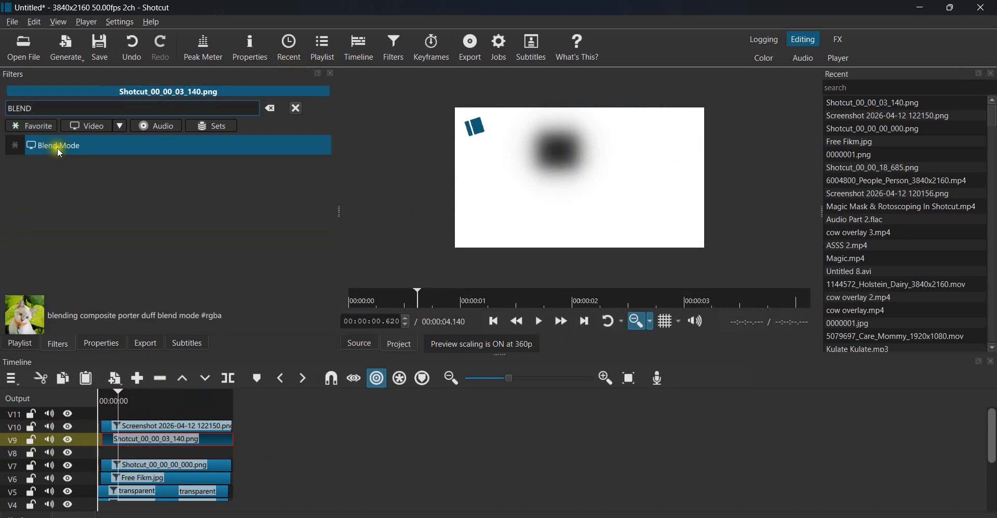
{"action": "left_click", "coordinate": [98, 221]}
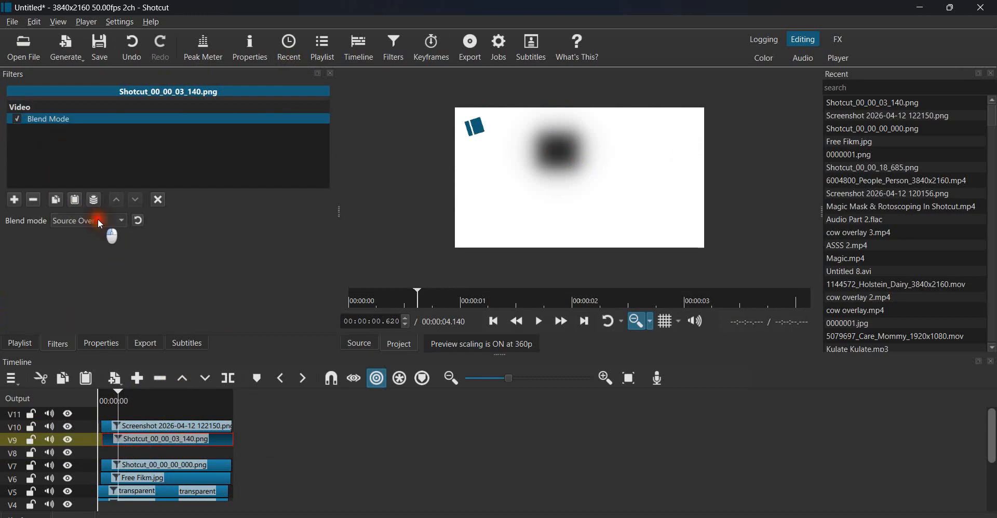
{"action": "scroll", "coordinate": [125, 223], "scroll_direction": "down", "scroll_amount": 3}
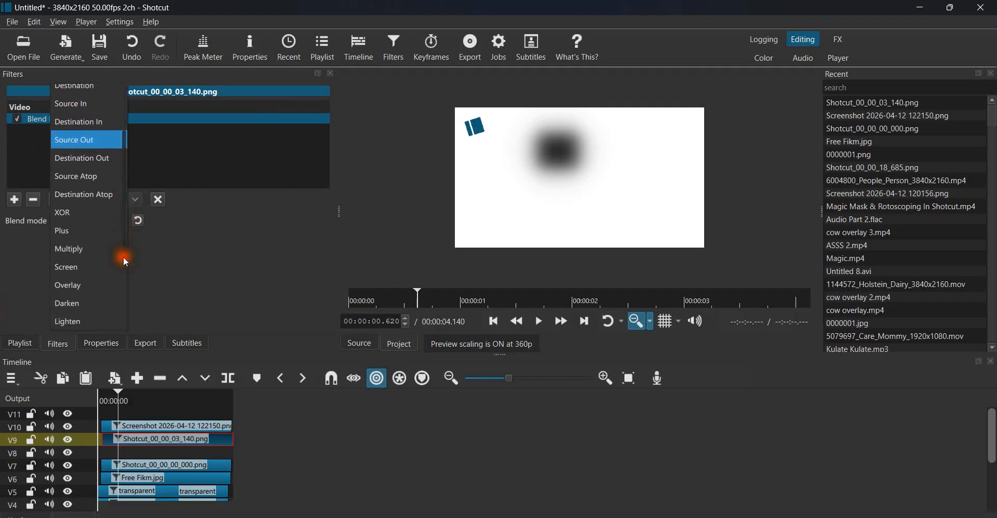
{"action": "left_click", "coordinate": [95, 251]}
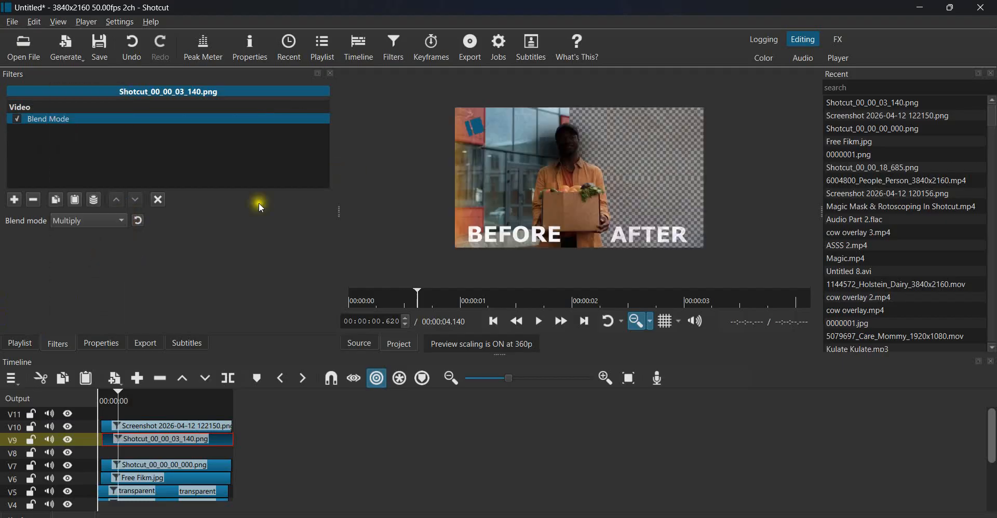
Step: Add Size, Position & Rotate to the V9 shadow image and rotate it counterclockwise so the dark spot falls beside the subject on the BEFORE side
{"action": "left_click", "coordinate": [14, 200]}
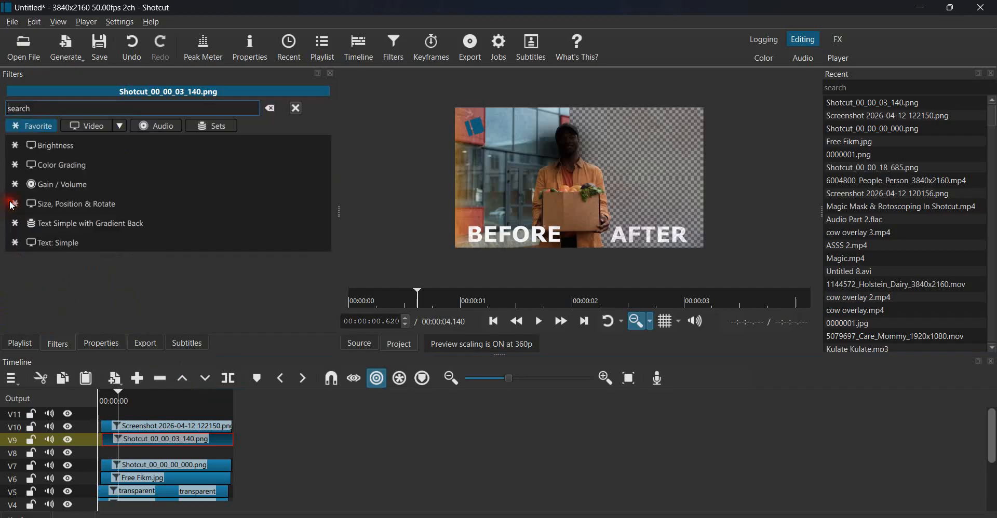
{"action": "left_click", "coordinate": [68, 204]}
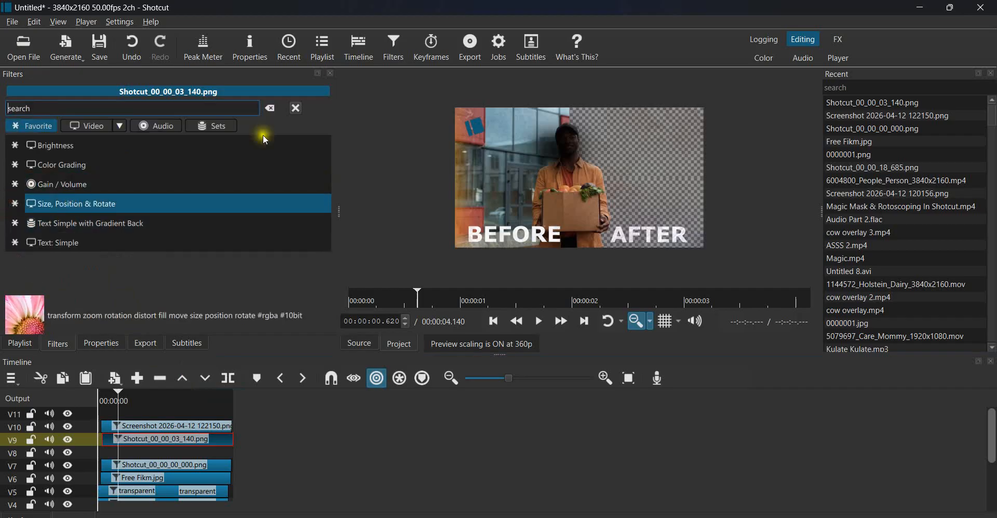
{"action": "left_click_drag", "start_coordinate": [581, 136], "coordinate": [535, 153]}
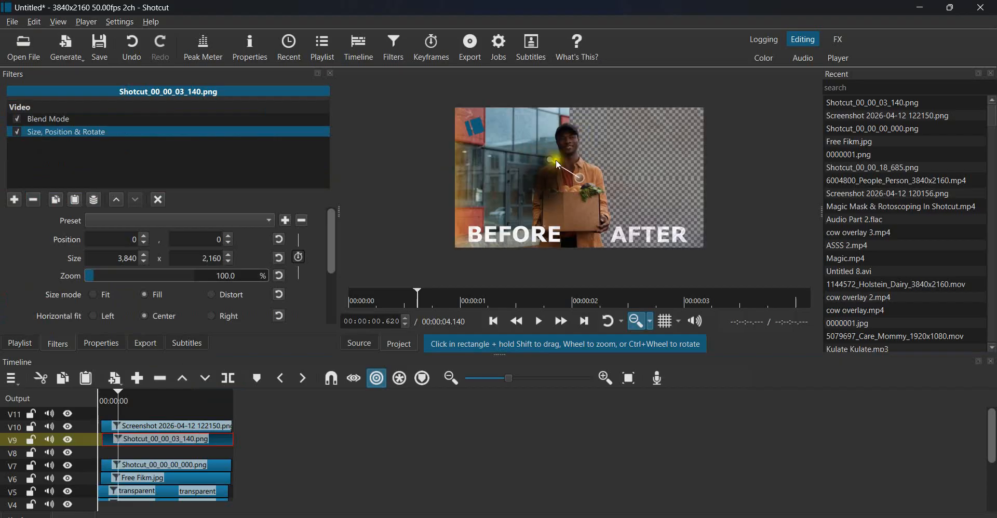
{"action": "left_click", "coordinate": [550, 159]}
{"action": "mouse_move", "coordinate": [556, 152]}
{"action": "left_mouse_down"}
{"action": "mouse_move", "coordinate": [575, 146]}
{"action": "mouse_move", "coordinate": [558, 151]}
{"action": "left_mouse_up"}
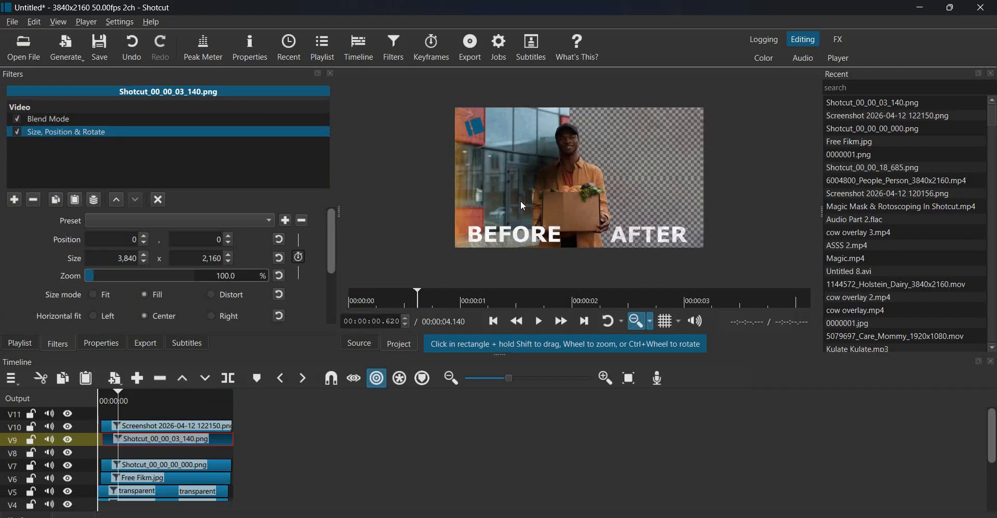
Step: Move the V9 shadow image up toward the icon on the BEFORE side, to about -1,080, -640
{"action": "left_click", "coordinate": [576, 175]}
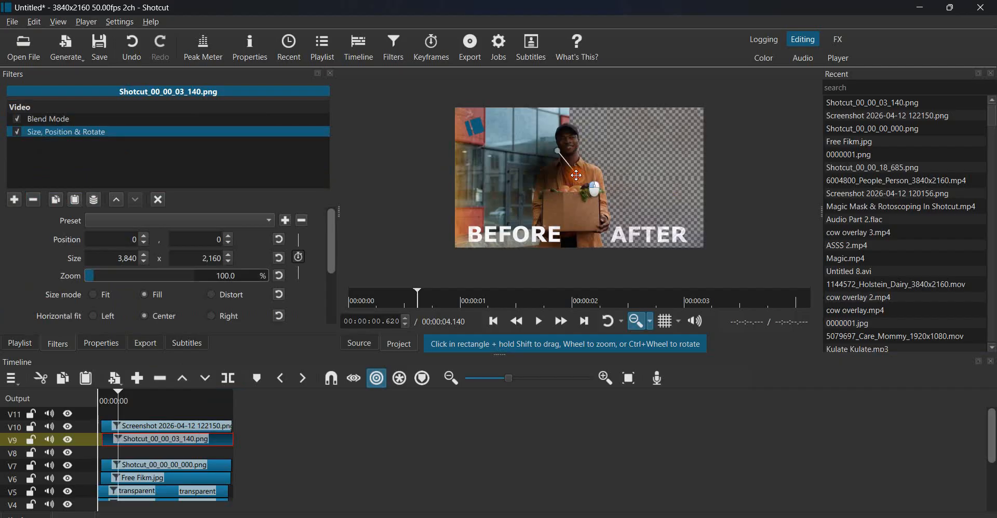
{"action": "left_click_drag", "start_coordinate": [576, 175], "coordinate": [500, 137]}
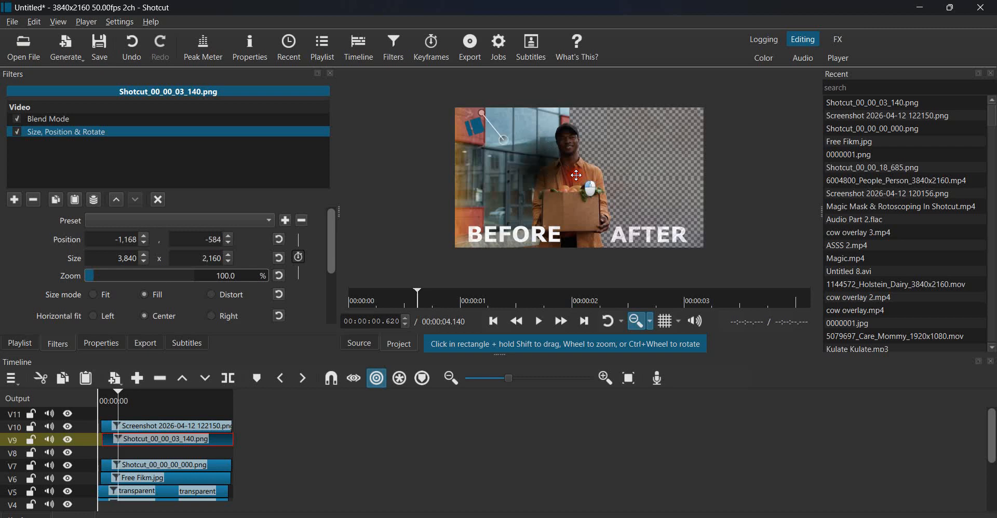
{"action": "left_click_drag", "start_coordinate": [576, 175], "coordinate": [513, 140]}
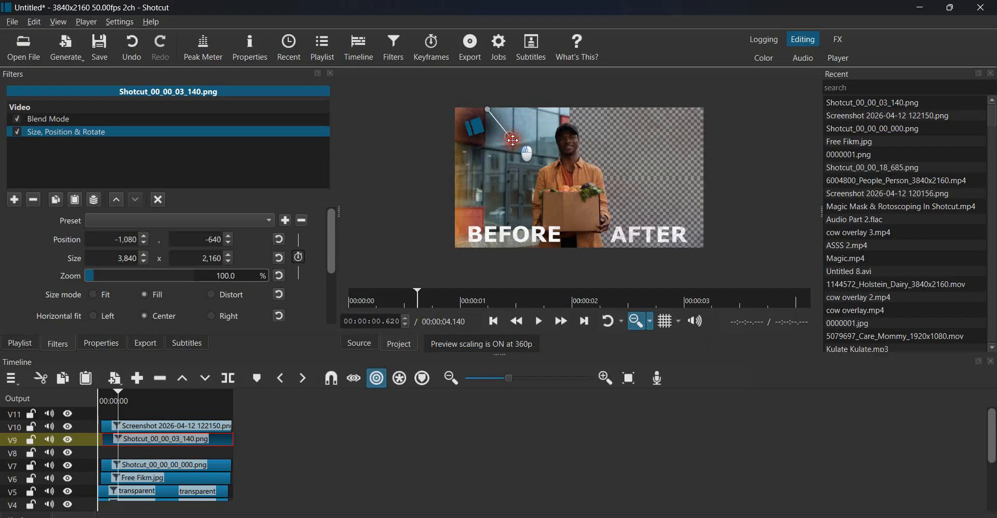
Step: Scale the V9 shadow image down to 50% zoom and place its dark spot behind the icon, at about -408, -236
{"action": "left_click", "coordinate": [223, 277]}
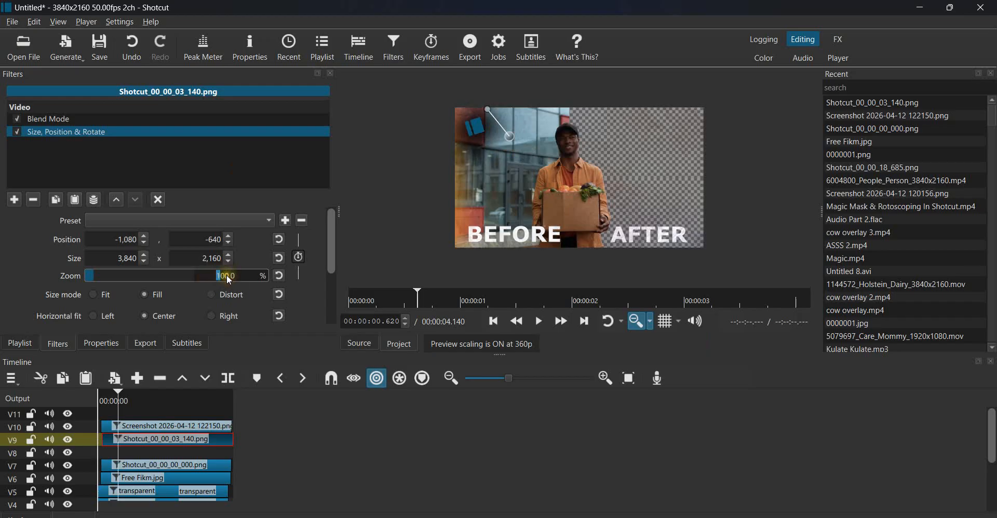
{"action": "left_click_drag", "start_coordinate": [229, 279], "coordinate": [215, 279]}
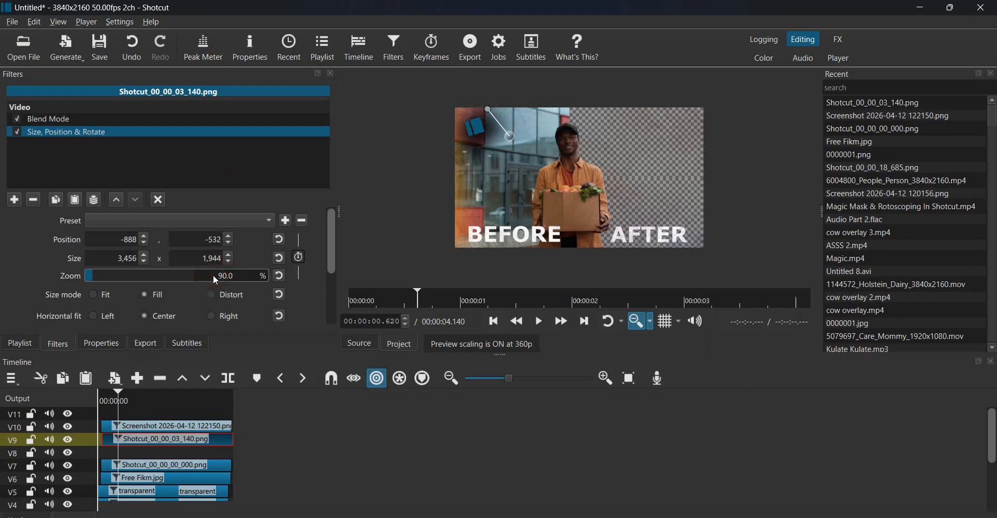
{"action": "left_click", "coordinate": [219, 276]}
{"action": "type", "text": "7"}
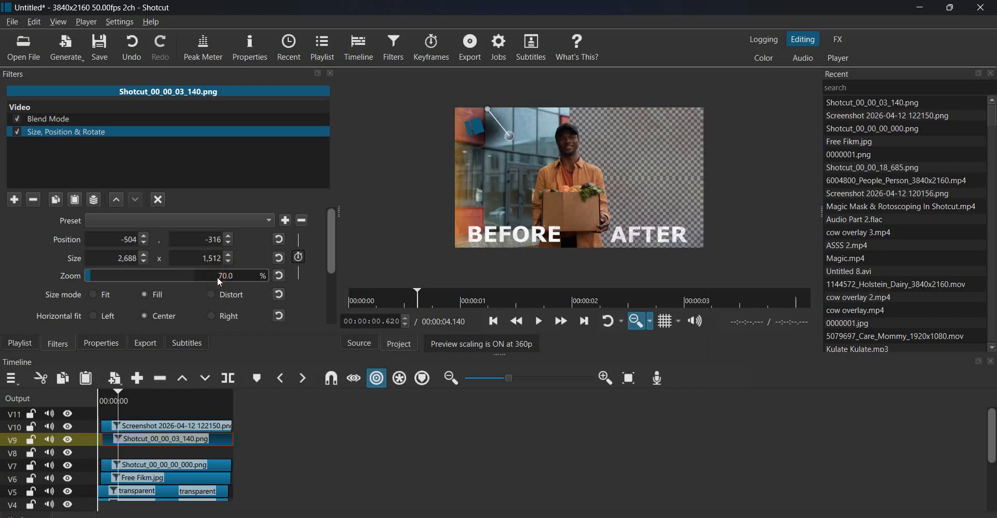
{"action": "left_click_drag", "start_coordinate": [223, 275], "coordinate": [214, 278]}
{"action": "type", "text": "5"}
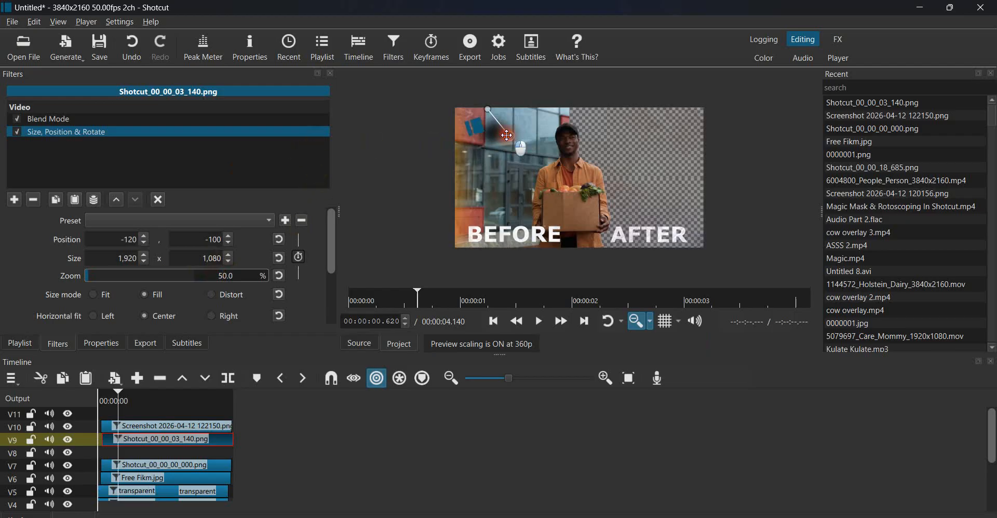
{"action": "left_click_drag", "start_coordinate": [506, 136], "coordinate": [466, 128]}
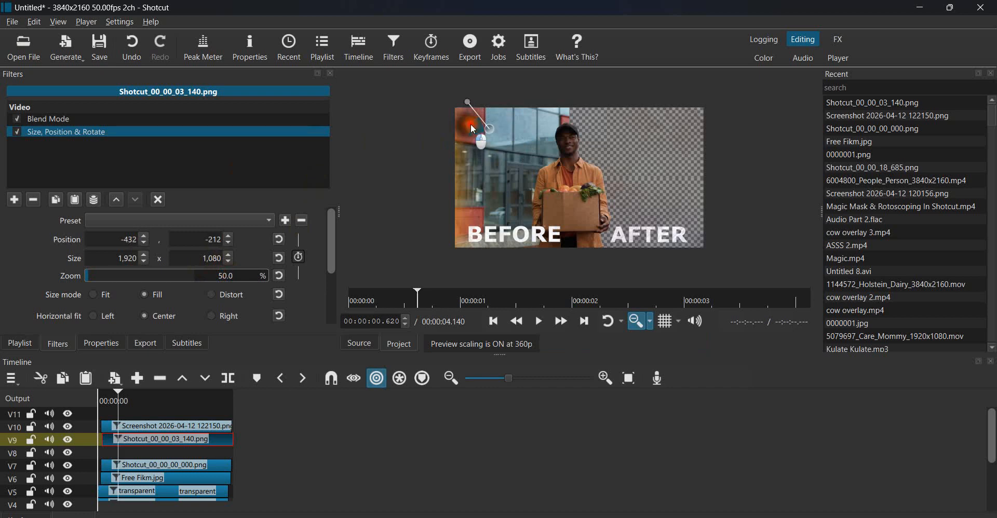
{"action": "left_click_drag", "start_coordinate": [473, 129], "coordinate": [474, 128]}
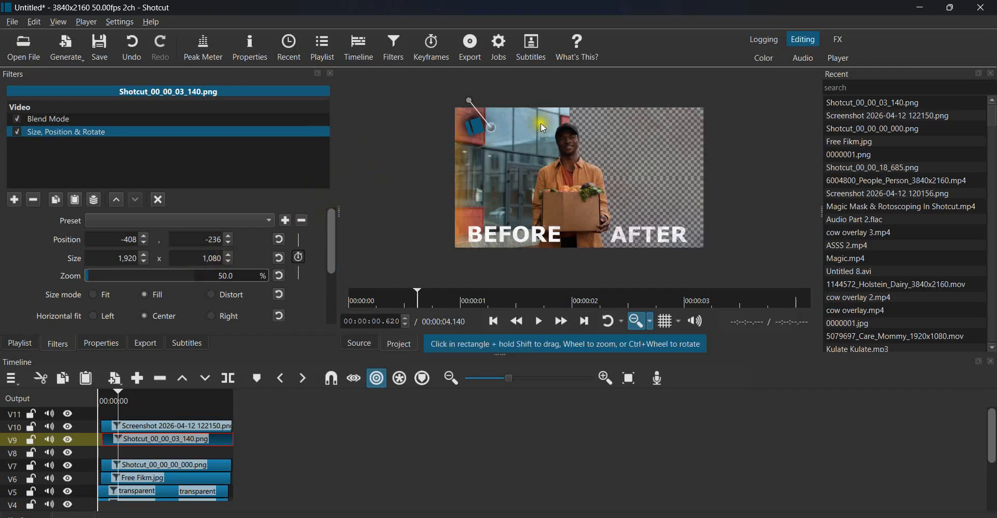
Step: Fit the preview to the player area and close the Recent panel
{"action": "left_click", "coordinate": [636, 321]}
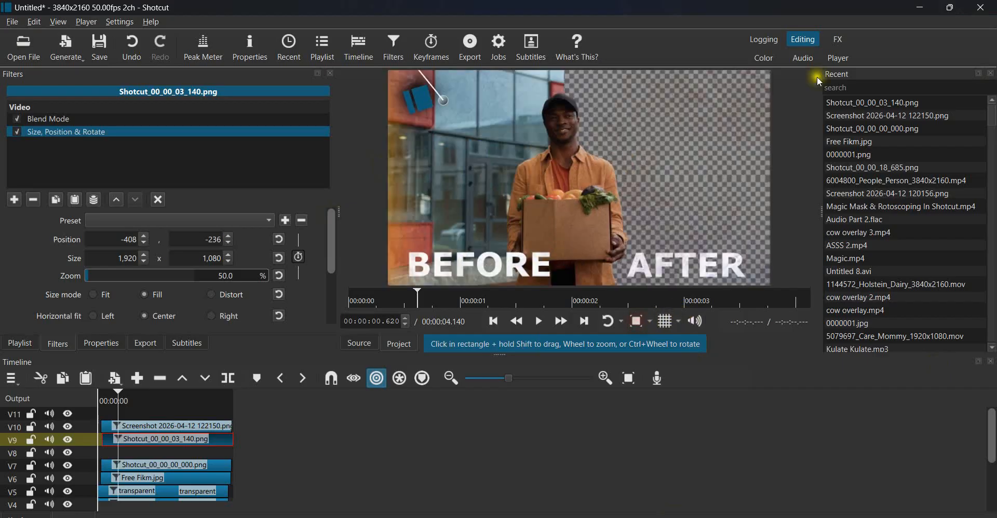
{"action": "left_click", "coordinate": [991, 74]}
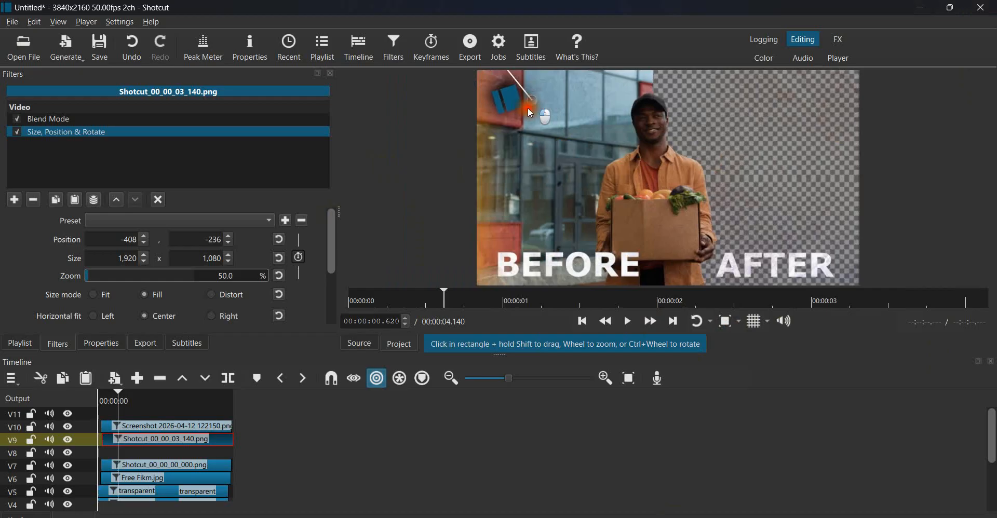
Step: Set the shadow image's zoom to 60% and fine-tune its position behind the icon to about -537, -282
{"action": "mouse_move", "coordinate": [531, 112]}
{"action": "left_mouse_down"}
{"action": "mouse_move", "coordinate": [523, 124]}
{"action": "mouse_move", "coordinate": [530, 109]}
{"action": "left_mouse_up"}
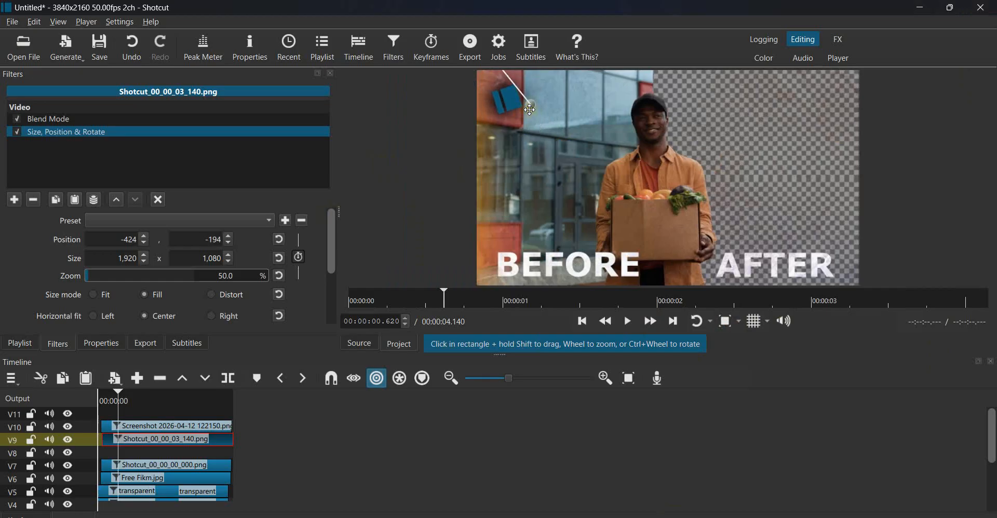
{"action": "double_click", "coordinate": [222, 280]}
{"action": "type", "text": "60"}
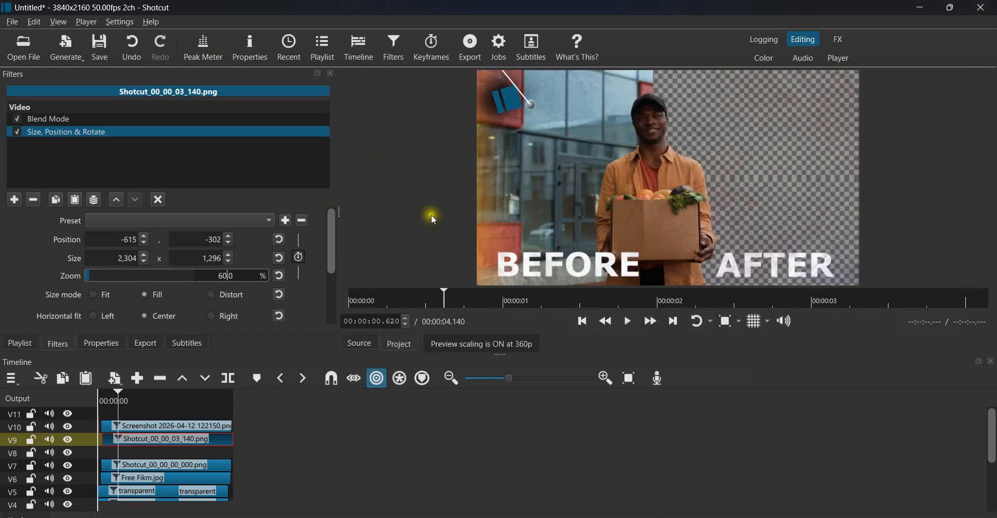
{"action": "left_click", "coordinate": [536, 111]}
{"action": "left_click_drag", "start_coordinate": [544, 111], "coordinate": [560, 113]}
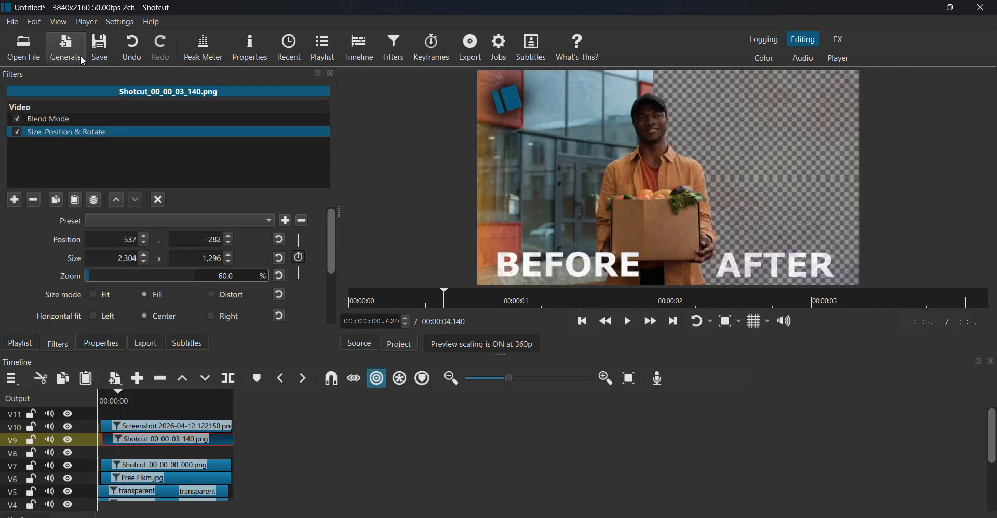
Step: Export the current frame to the Desktop as a PNG named Thumbnail Magic Mask
{"action": "key", "text": "ctrl+shift+e"}
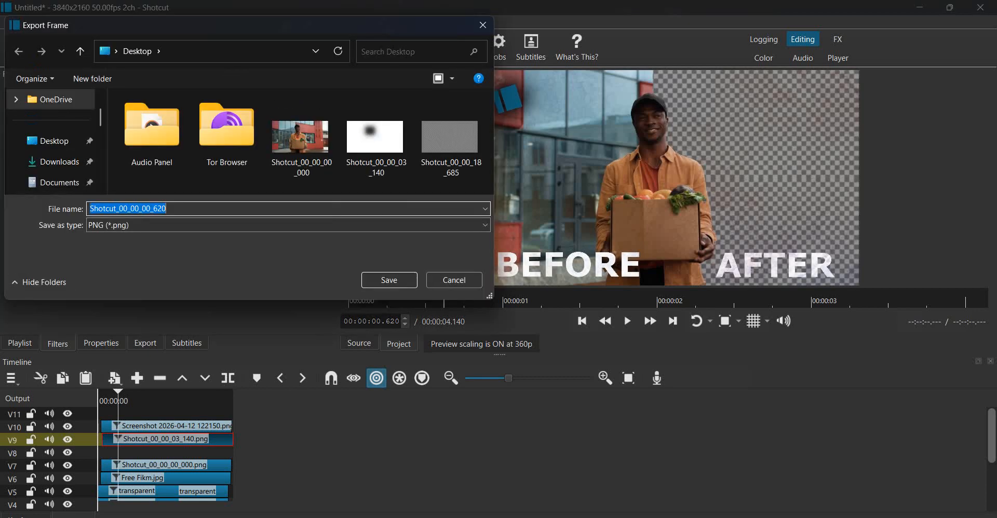
{"action": "type", "text": "T"}
{"action": "key", "text": "Caps_Lock"}
{"action": "type", "text": "humb"}
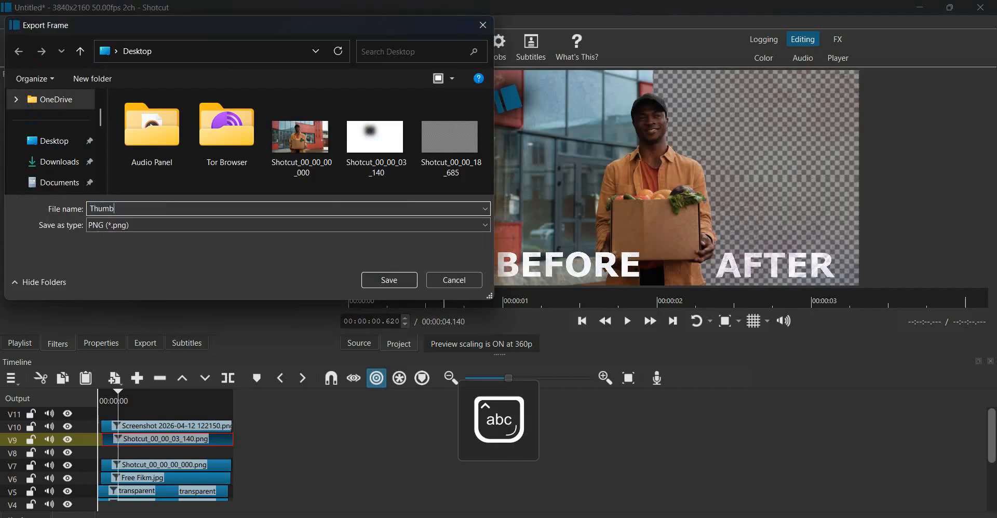
{"action": "type", "text": "nai"}
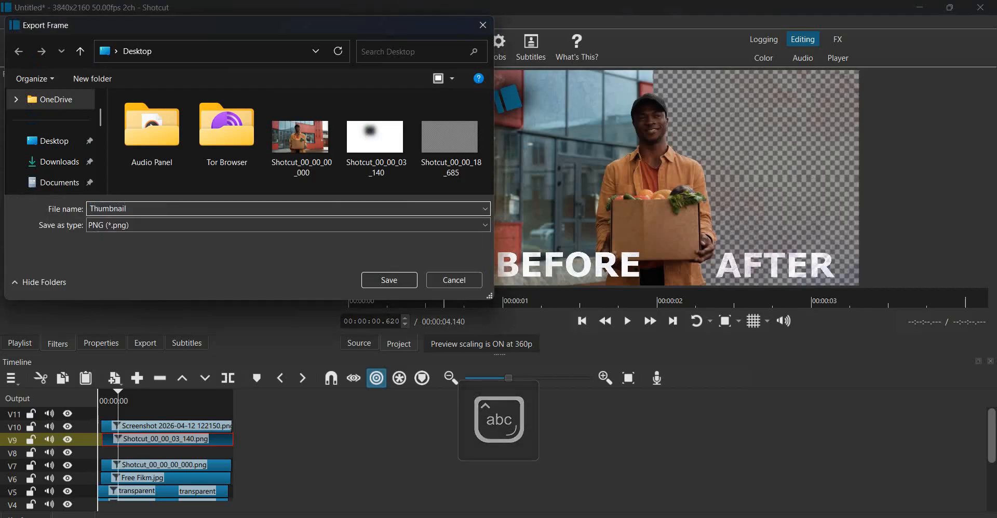
{"action": "type", "text": "l"}
{"action": "key", "text": "Caps_Lock"}
{"action": "type", "text": "M"}
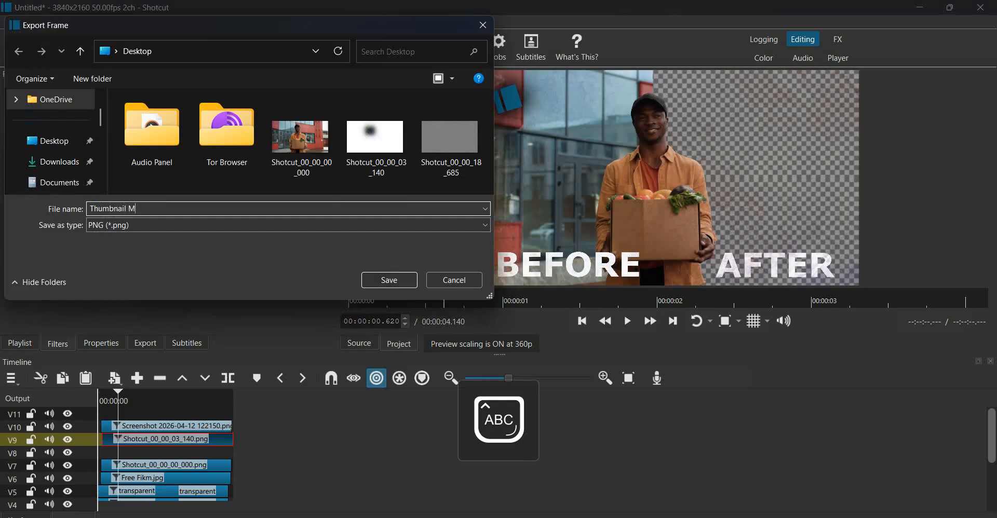
{"action": "key", "text": "Caps_Lock"}
{"action": "type", "text": "agic"}
{"action": "key", "text": "Caps_Lock"}
{"action": "type", "text": "M"}
{"action": "key", "text": "Caps_Lock"}
{"action": "type", "text": "ask"}
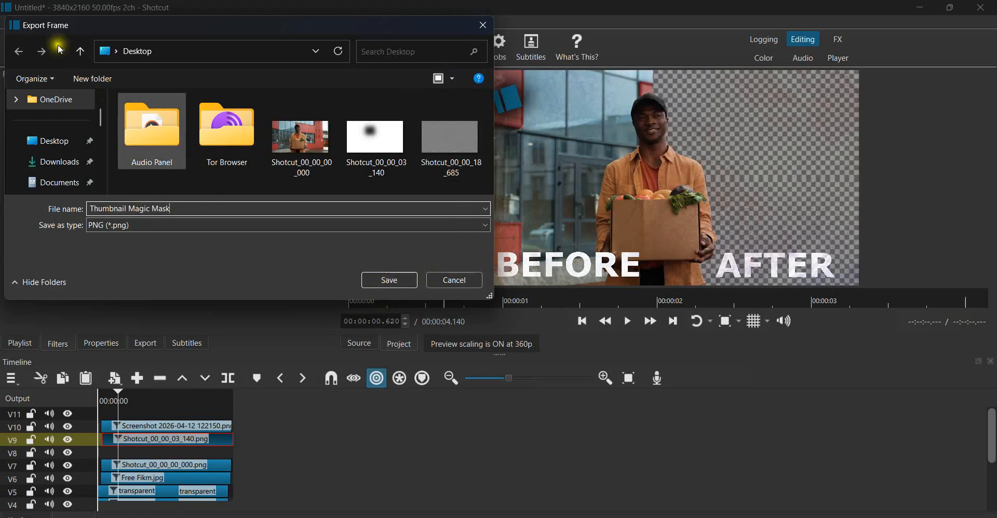
{"action": "left_click", "coordinate": [52, 141]}
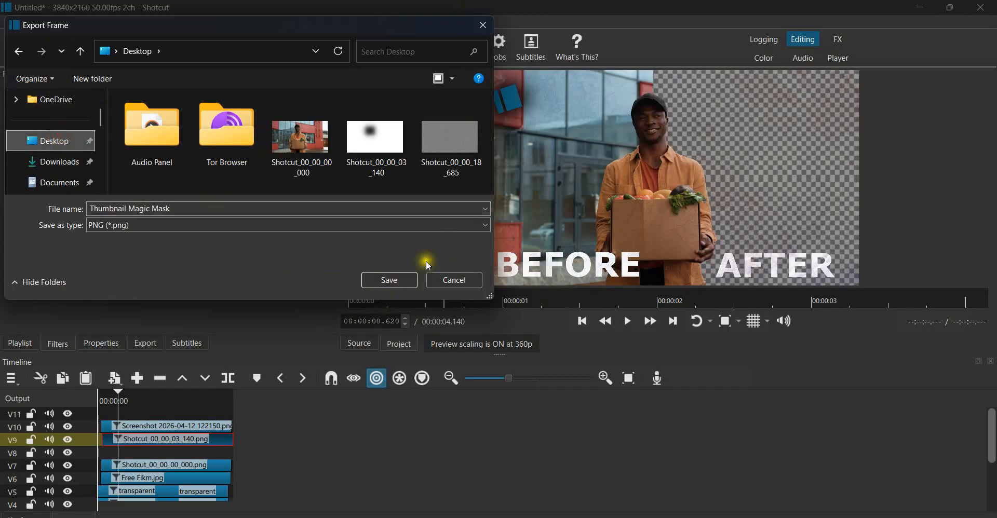
{"action": "left_click", "coordinate": [394, 281]}
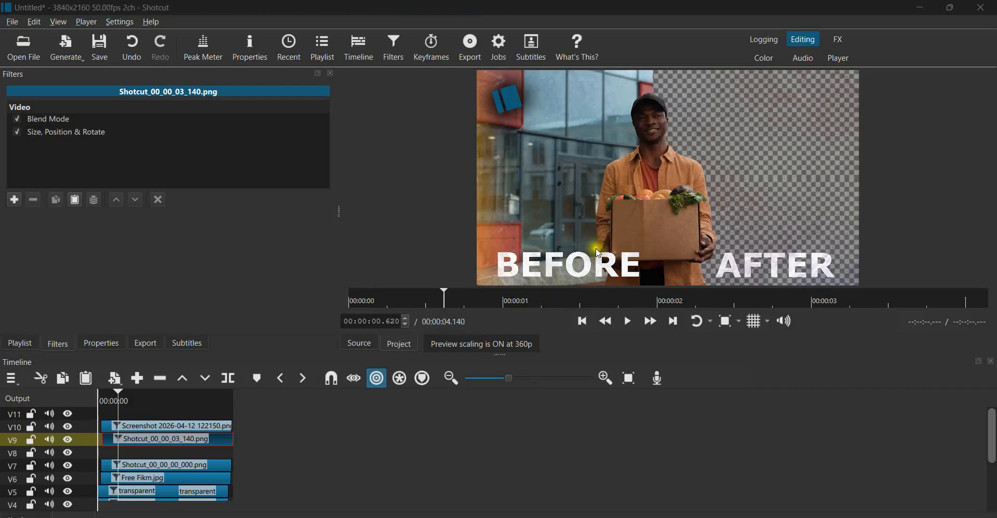
Step: Add a Drop Shadow filter to the AFTER text clip on V5
{"action": "left_click", "coordinate": [141, 477]}
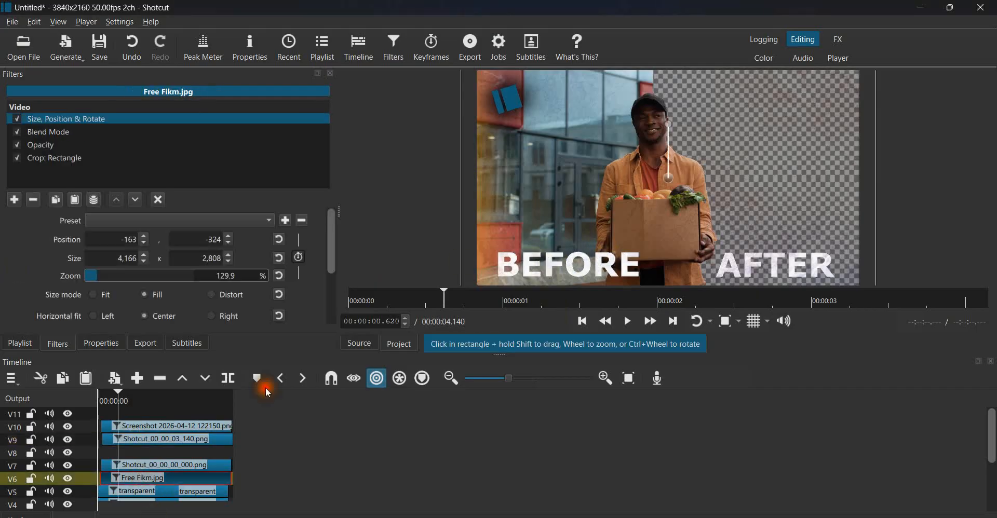
{"action": "left_click", "coordinate": [156, 498]}
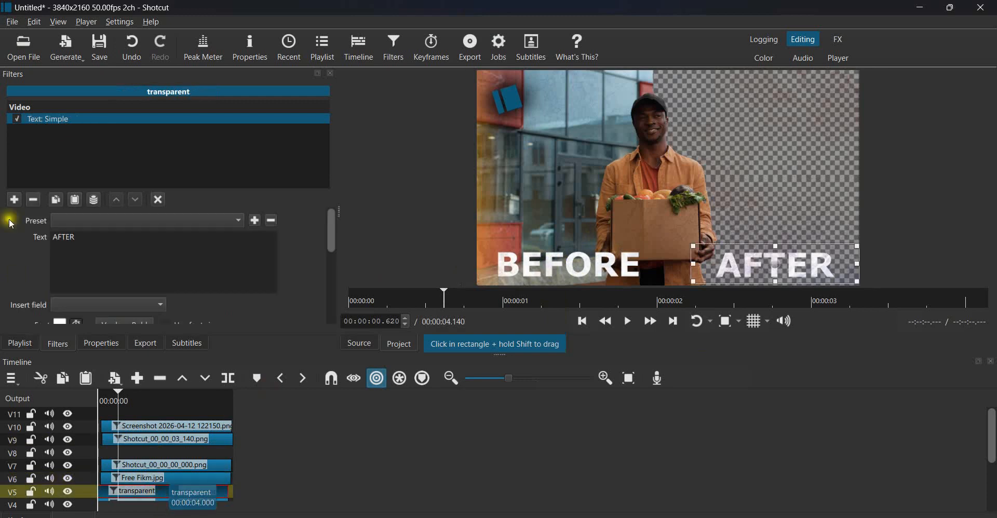
{"action": "left_click", "coordinate": [15, 199]}
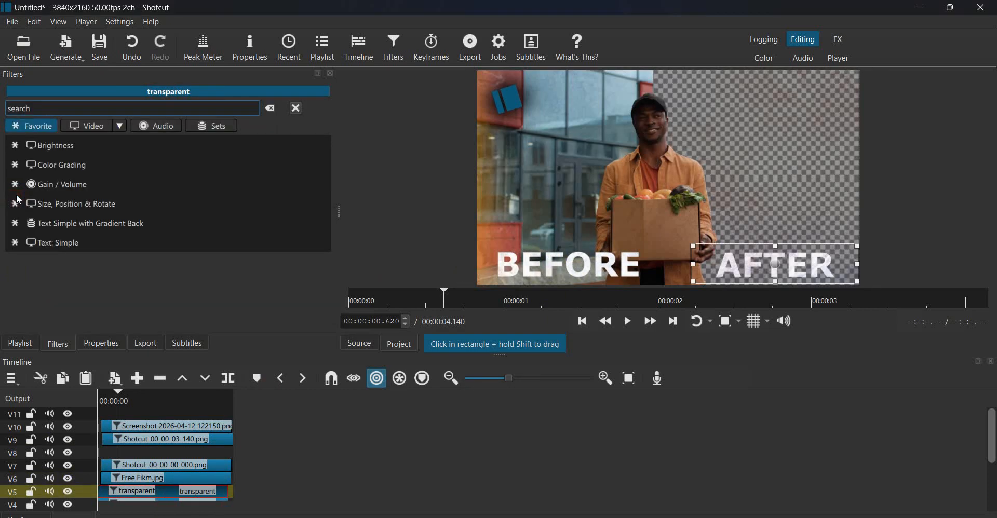
{"action": "type", "text": "show"}
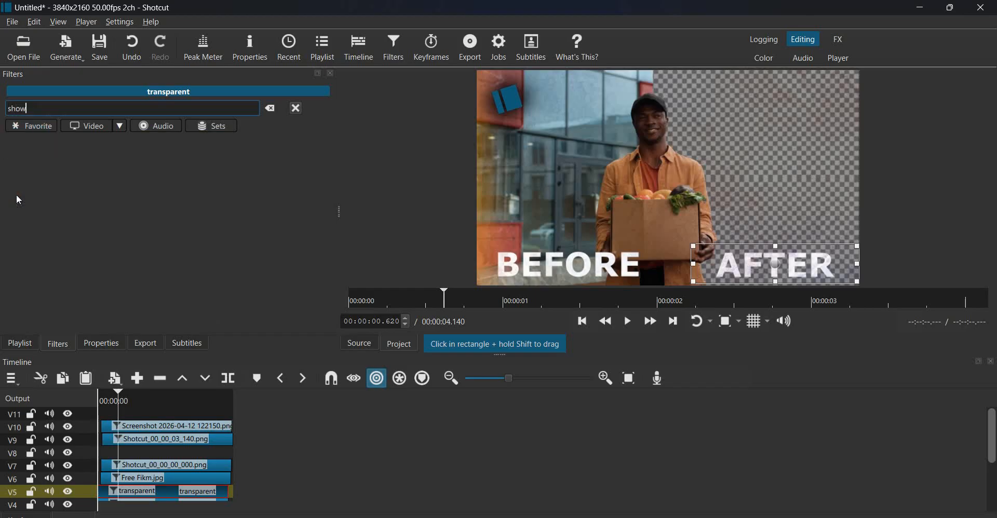
{"action": "key", "text": "BackSpace"}
{"action": "key", "text": "BackSpace"}
{"action": "type", "text": "ad"}
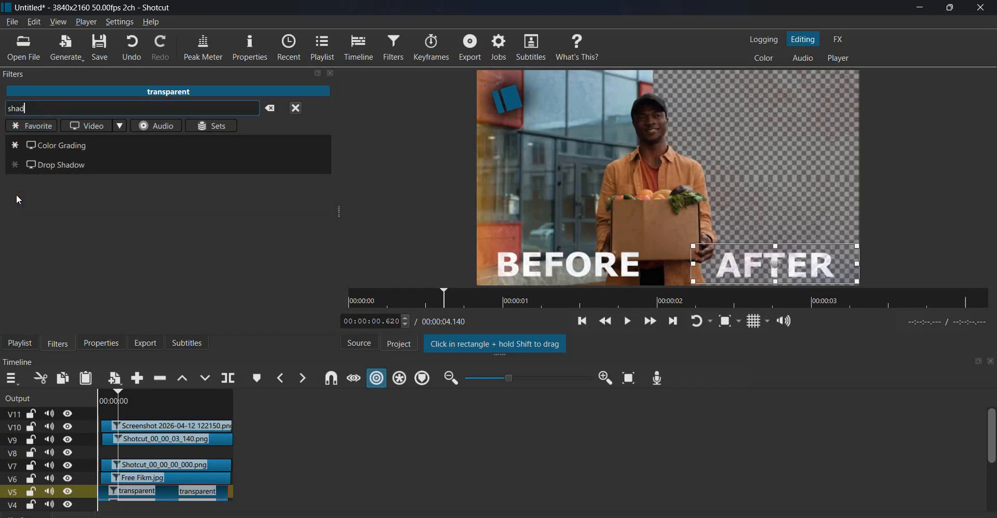
{"action": "left_click", "coordinate": [56, 166]}
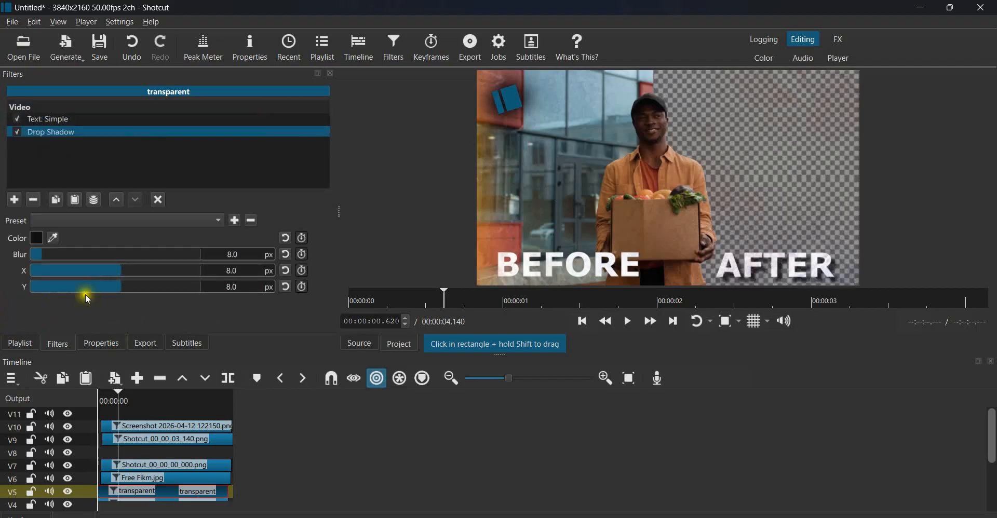
Step: Copy only the Drop Shadow filter from the AFTER clip and paste it onto the BEFORE text clip on V4
{"action": "left_click", "coordinate": [55, 200]}
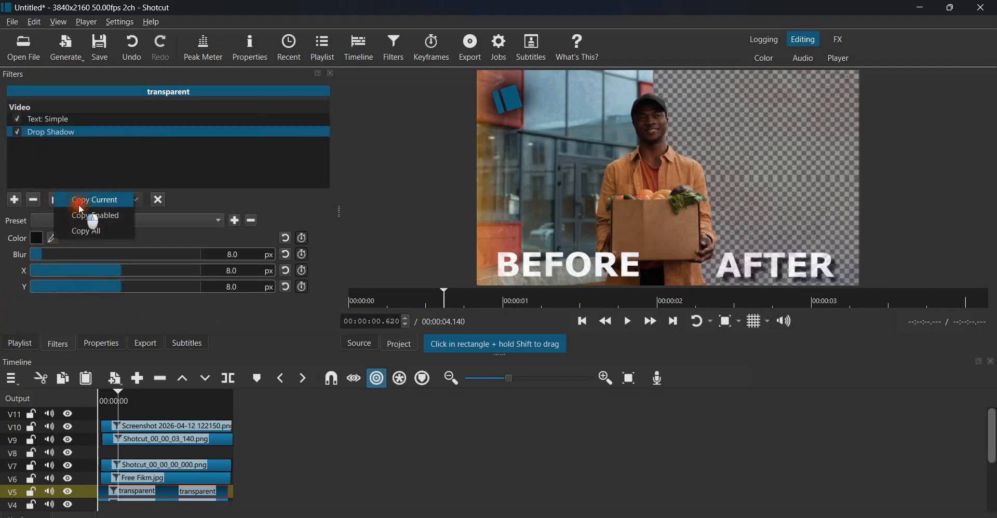
{"action": "left_click", "coordinate": [78, 199]}
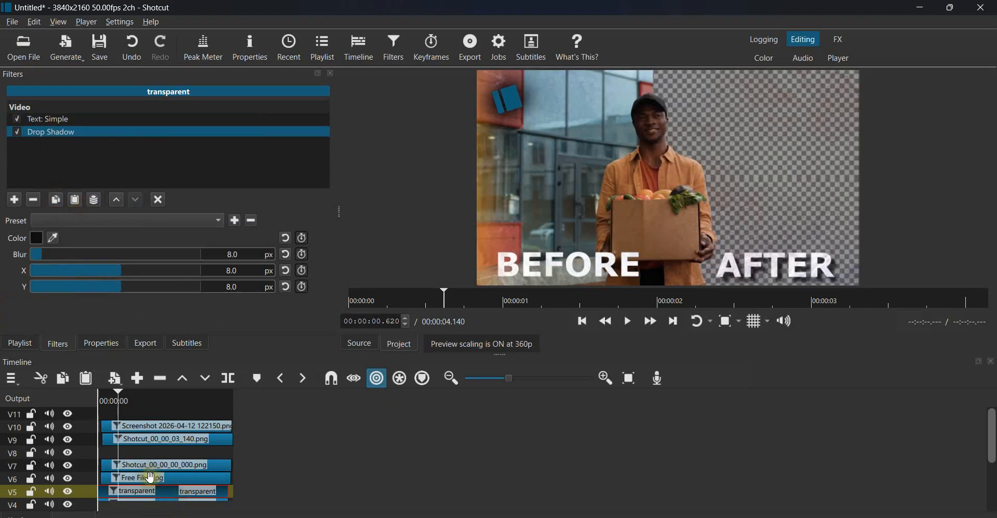
{"action": "left_click", "coordinate": [145, 499]}
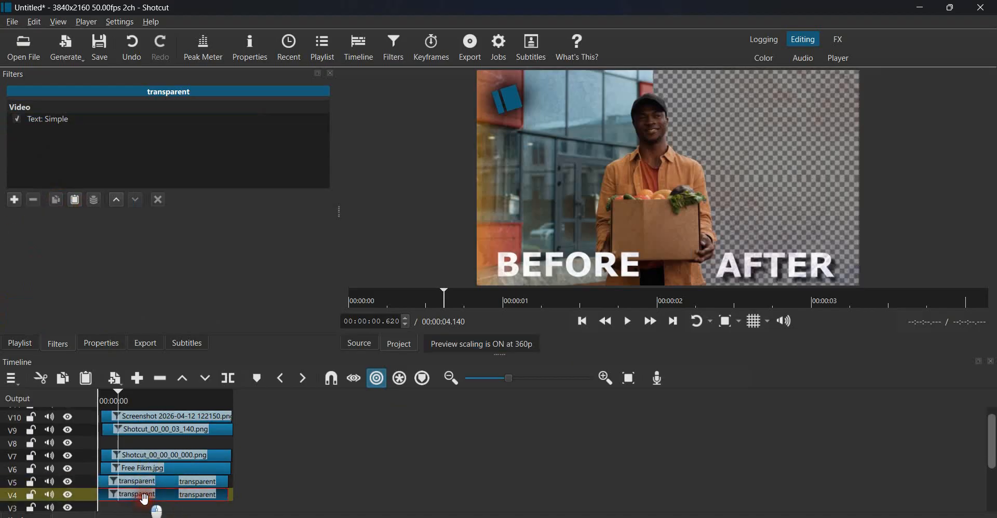
{"action": "left_click", "coordinate": [76, 201]}
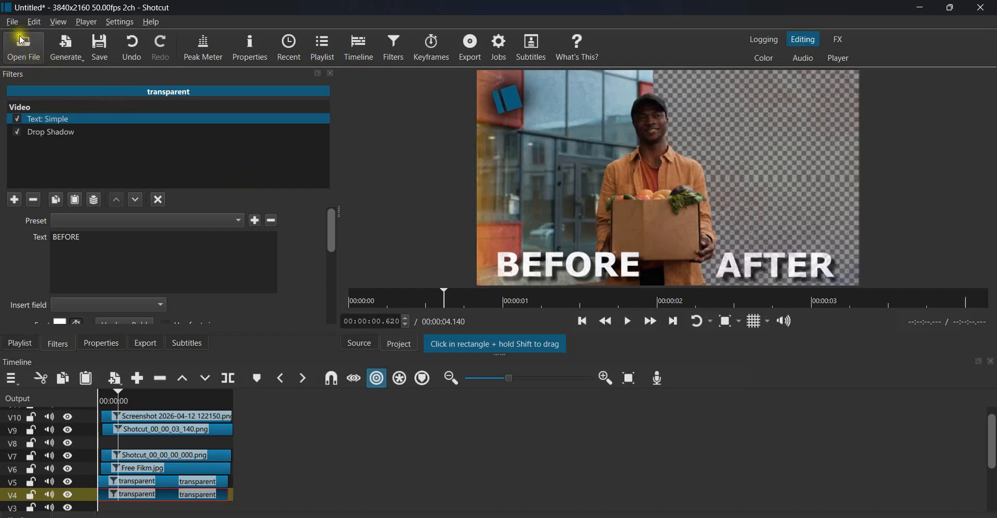
{"action": "left_click", "coordinate": [12, 22]}
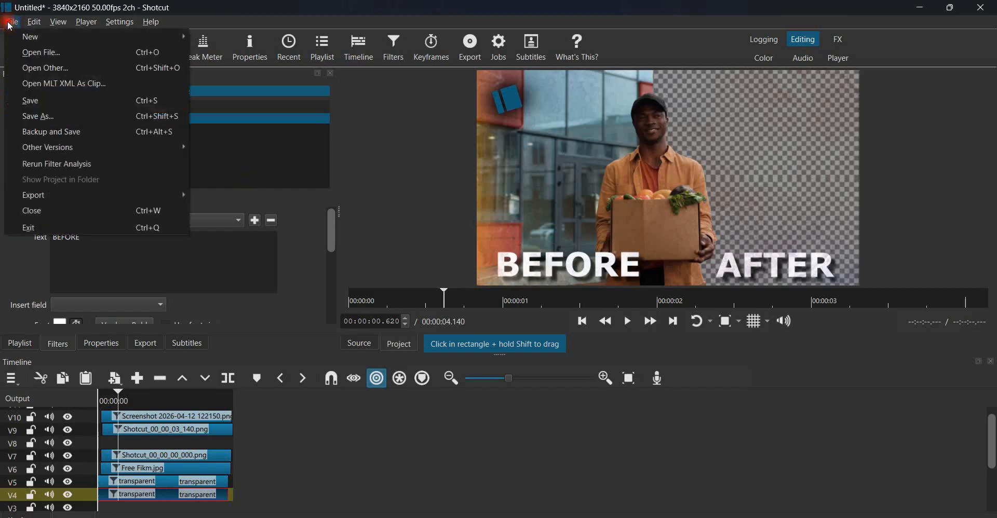
{"action": "left_click", "coordinate": [55, 121]}
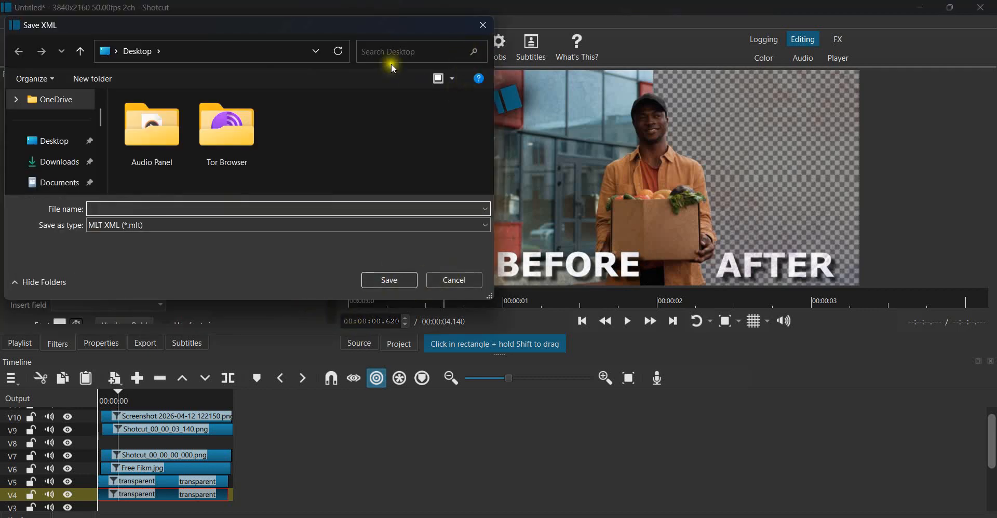
{"action": "left_click", "coordinate": [483, 25]}
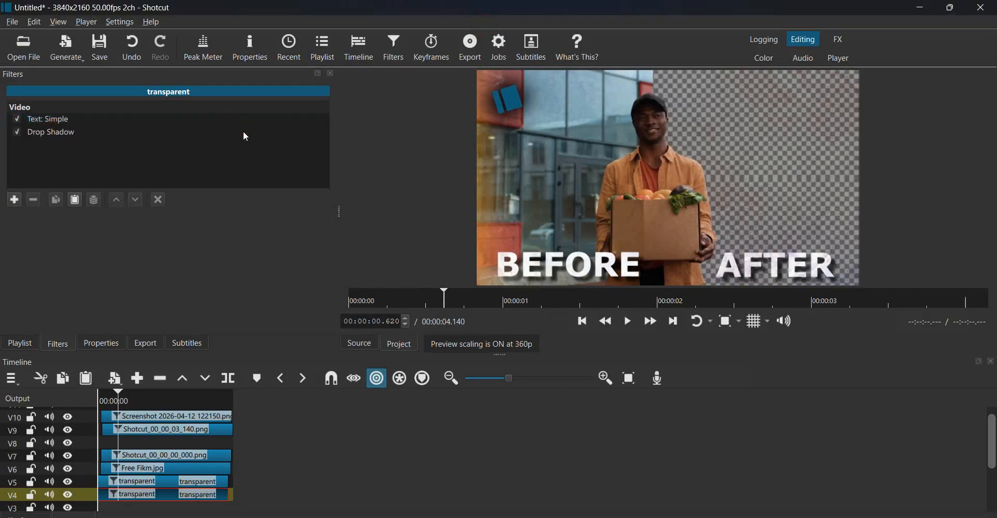
Step: Export the current frame to the Desktop as a PNG named Thumbnail Magic Mask 2
{"action": "key", "text": "ctrl+shift+e"}
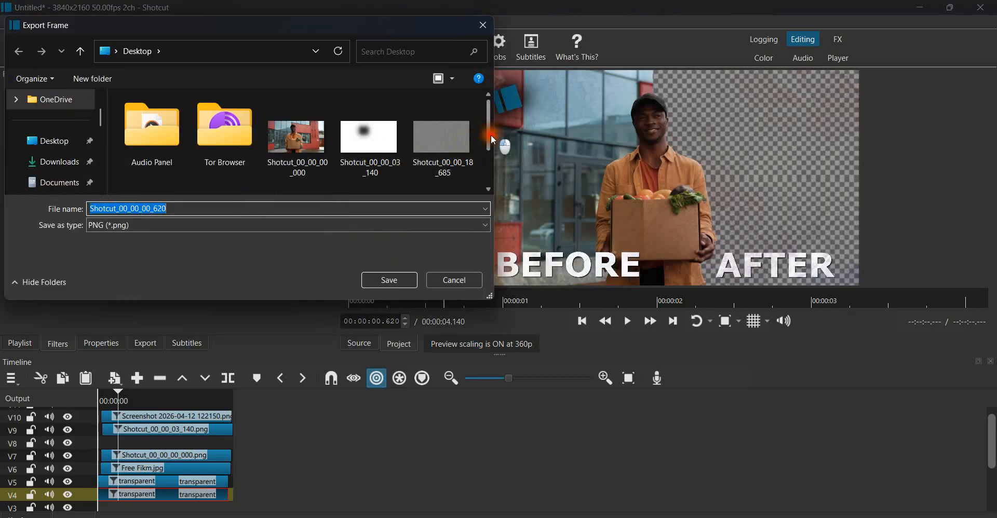
{"action": "left_click_drag", "start_coordinate": [490, 135], "coordinate": [494, 167]}
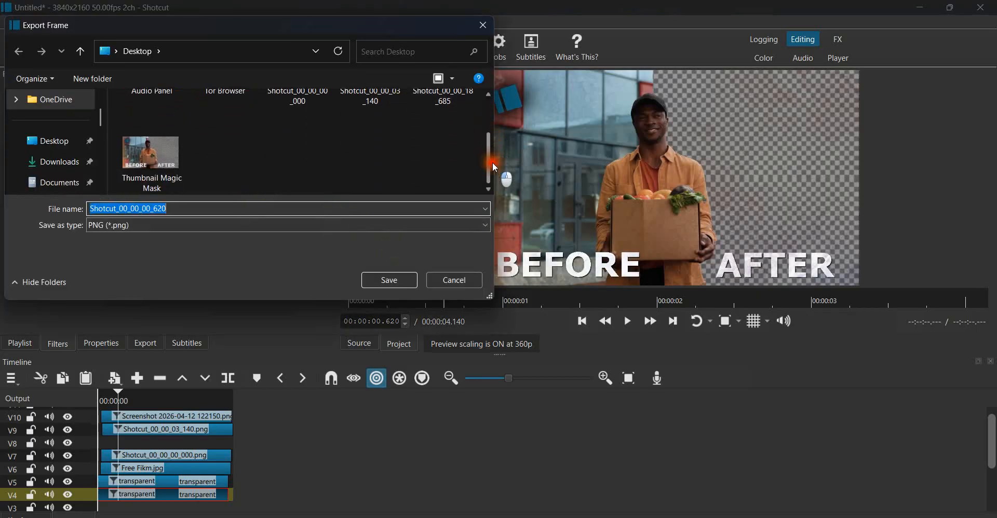
{"action": "left_click", "coordinate": [174, 158]}
{"action": "left_click", "coordinate": [192, 209]}
{"action": "left_click", "coordinate": [198, 208]}
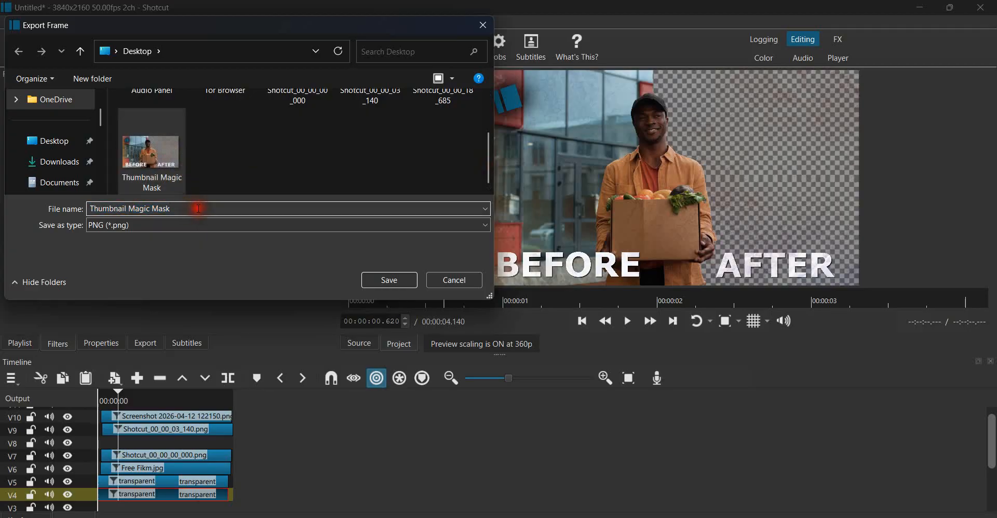
{"action": "type", "text": "2"}
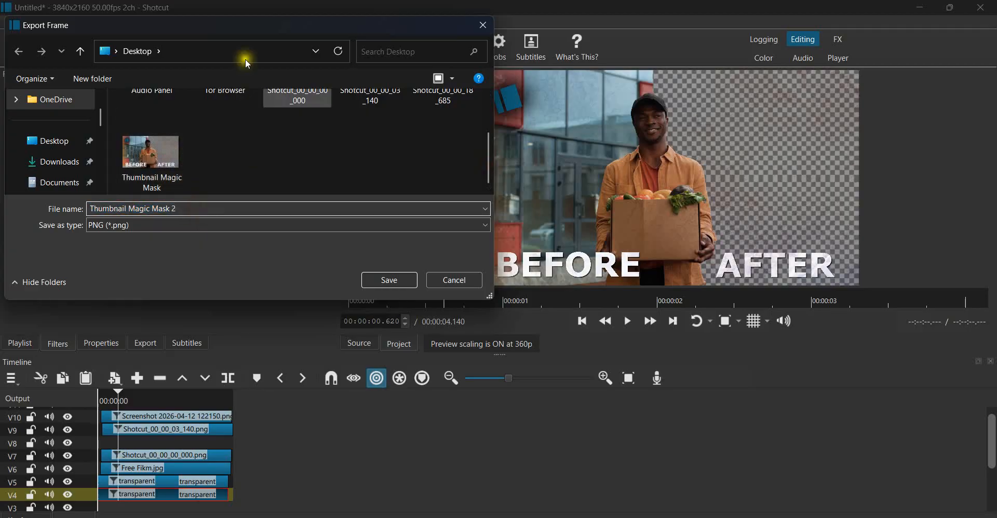
{"action": "left_click", "coordinate": [385, 280]}
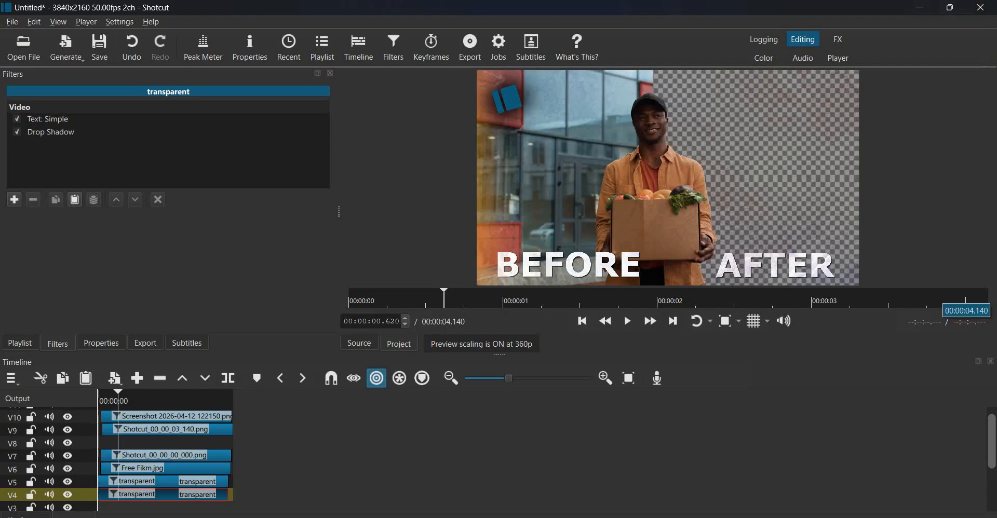
{"action": "left_click", "coordinate": [597, 517]}
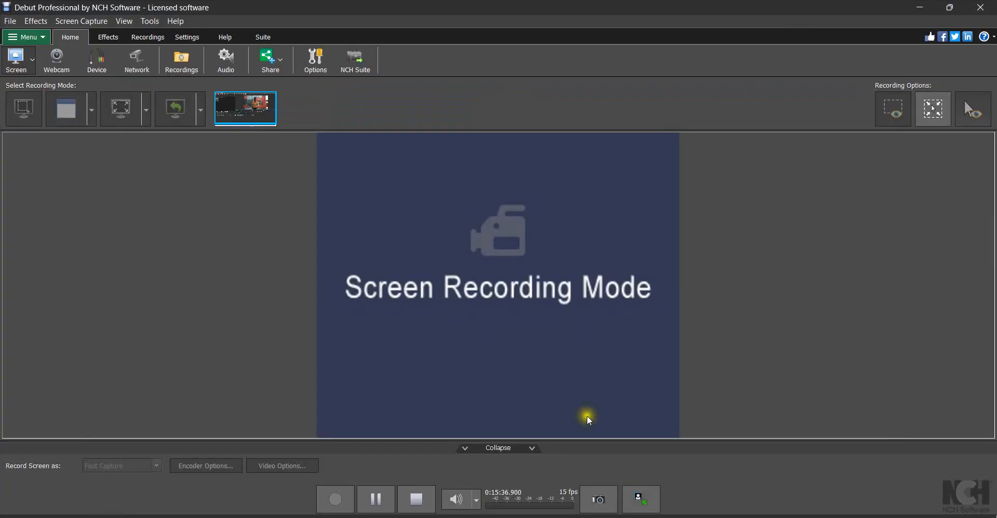